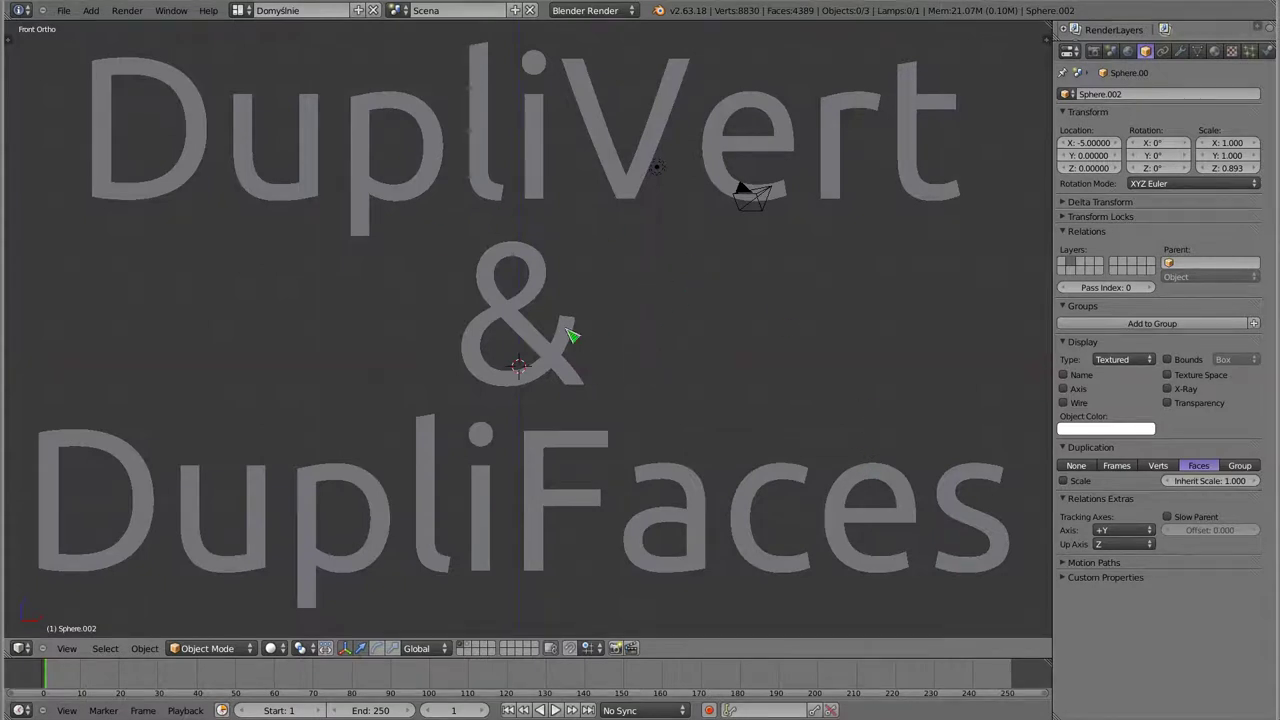
Switch to layer 1 to show the three example duplication objects and orbit around them.
key("1")
scroll(551, 380, "up", 1)
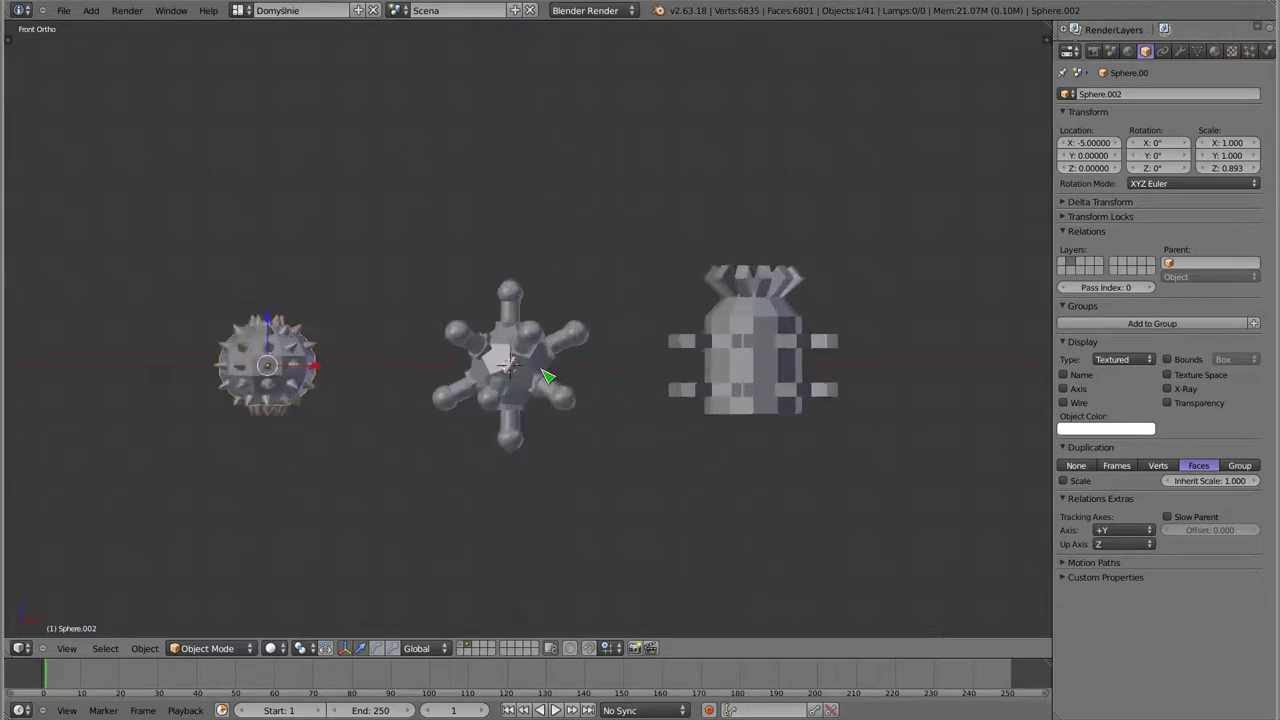
scroll(560, 365, "up", 2)
scroll(540, 365, "up", 1)
mouse_move(534, 358)
middle_mouse_down()
mouse_move(508, 420)
mouse_move(486, 434)
mouse_move(528, 388)
mouse_move(555, 300)
mouse_move(537, 265)
mouse_move(494, 494)
mouse_move(634, 480)
mouse_move(749, 275)
middle_mouse_up()
Select the middle icosphere, orbit closely around it, then request a start-up file reload.
right_click(555, 300)
mouse_move(687, 463)
middle_mouse_down()
mouse_move(609, 489)
mouse_move(531, 486)
mouse_move(530, 457)
middle_mouse_up()
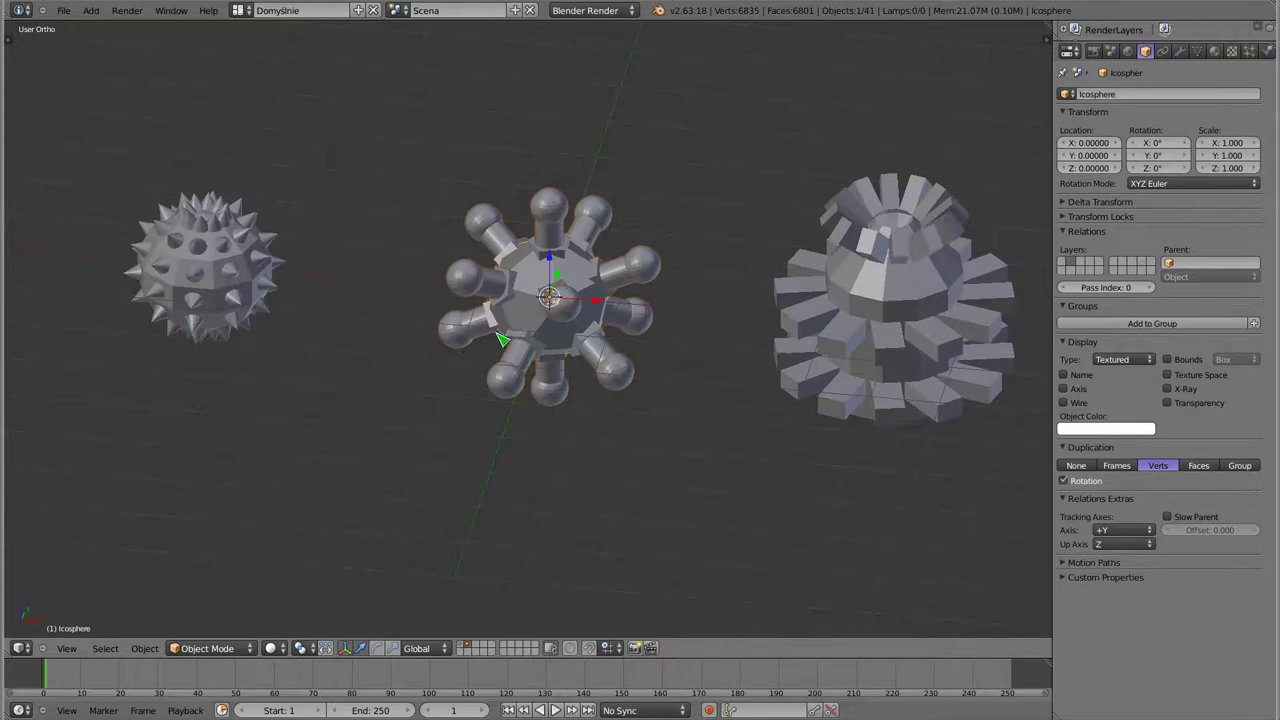
scroll(500, 340, "up", 4)
mouse_move(514, 343)
middle_mouse_down()
mouse_move(528, 229)
mouse_move(582, 250)
mouse_move(517, 357)
mouse_move(551, 354)
mouse_move(586, 403)
mouse_move(447, 412)
mouse_move(309, 391)
mouse_move(560, 466)
mouse_move(508, 563)
mouse_move(514, 514)
mouse_move(657, 357)
mouse_move(752, 210)
middle_mouse_up()
mouse_move(616, 484)
middle_mouse_down()
mouse_move(634, 406)
mouse_move(600, 389)
mouse_move(529, 431)
middle_mouse_up()
mouse_move(697, 385)
middle_mouse_down()
mouse_move(737, 409)
mouse_move(397, 406)
mouse_move(423, 363)
mouse_move(722, 352)
mouse_move(671, 420)
mouse_move(654, 429)
mouse_move(667, 168)
middle_mouse_up()
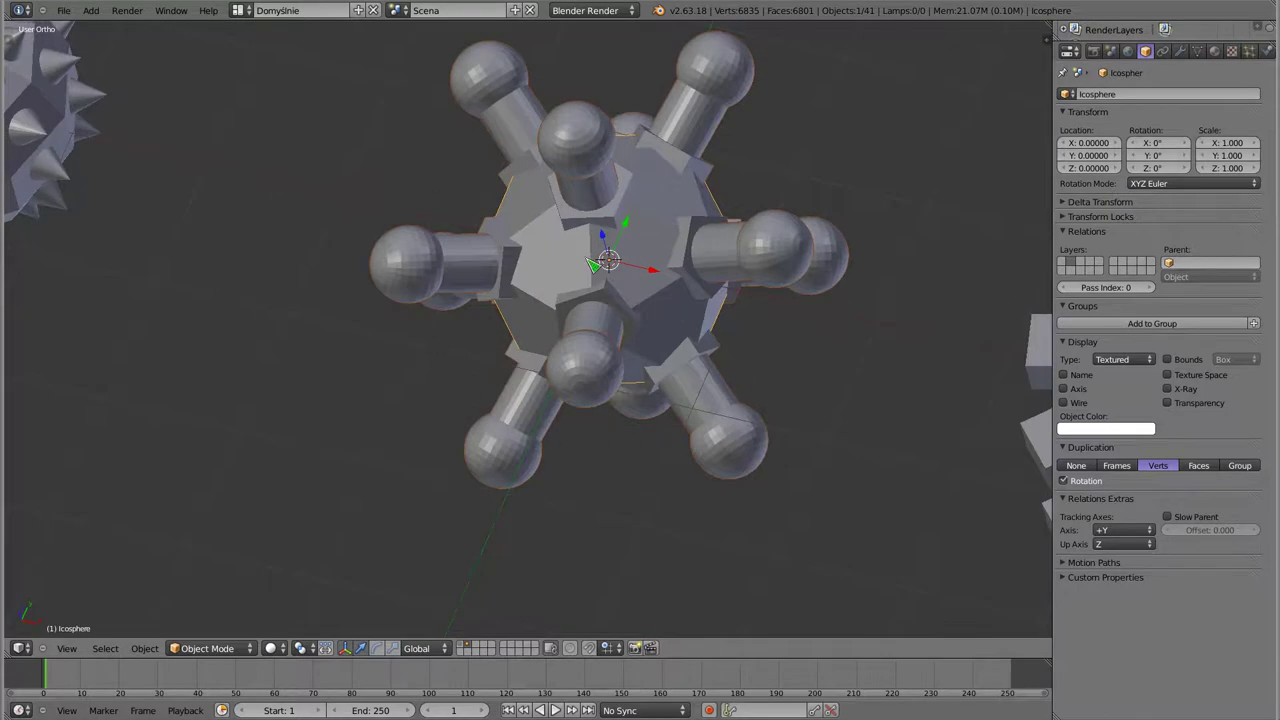
scroll(632, 294, "down", 5)
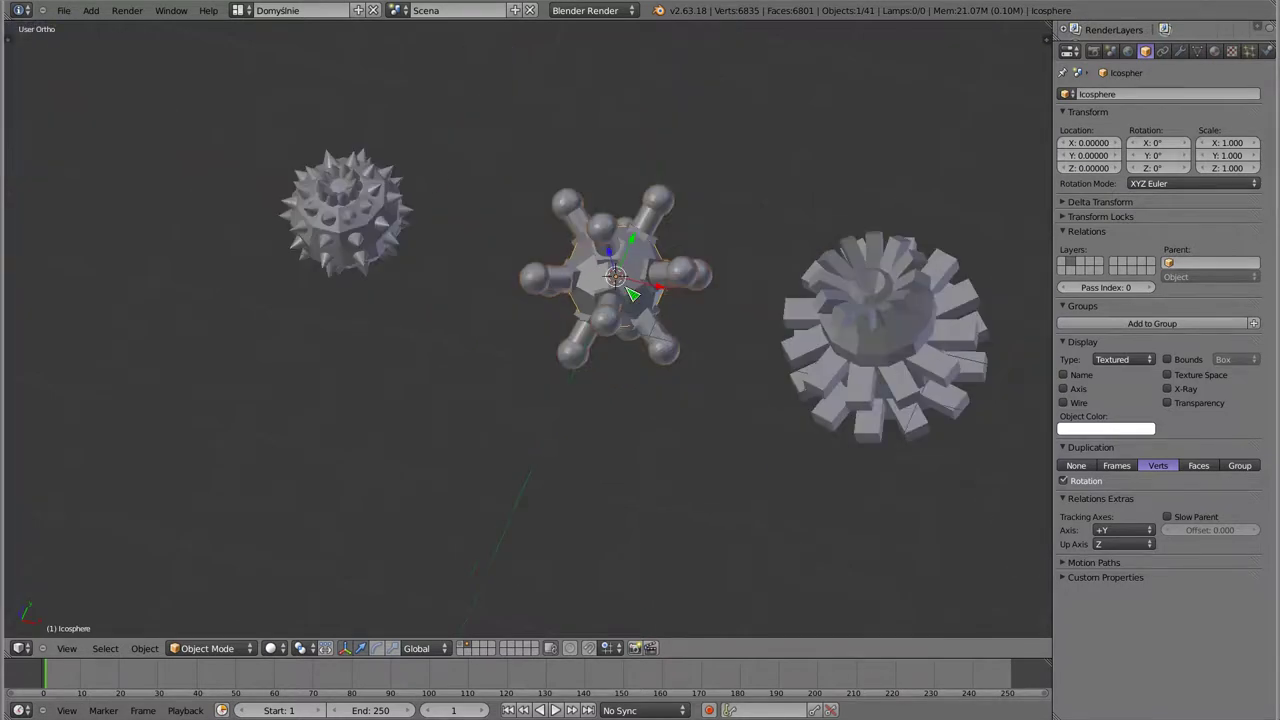
key("ctrl+n")
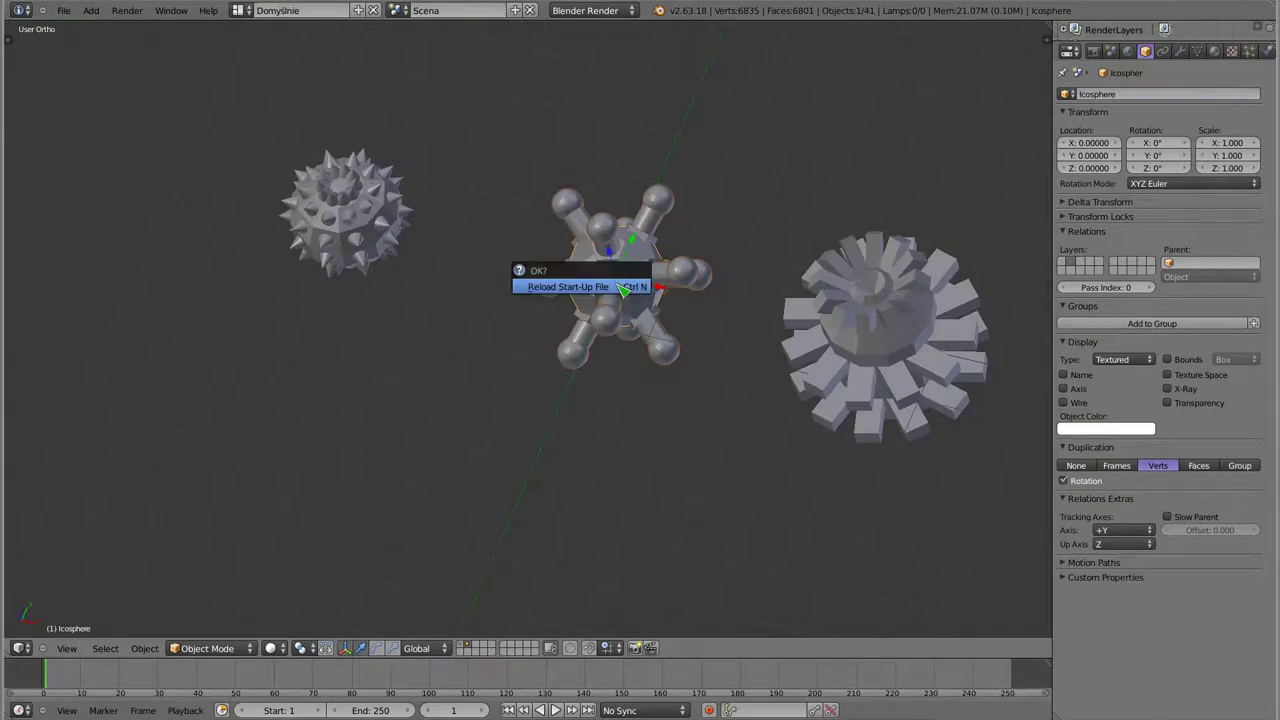
Reload the start-up file and delete the default cube.
left_click(622, 287)
key("x")
left_click(541, 178)
Add a circle mesh and set its vertex count to 8.
key("shift+a")
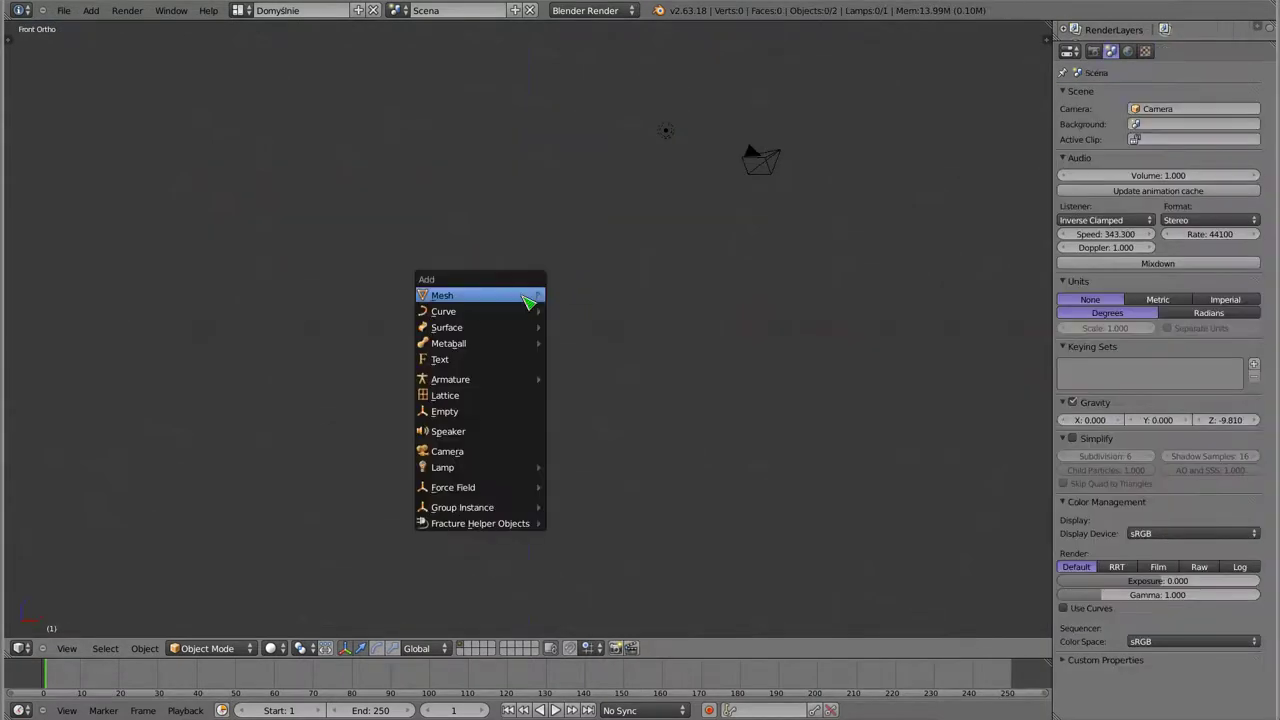
left_click(524, 297)
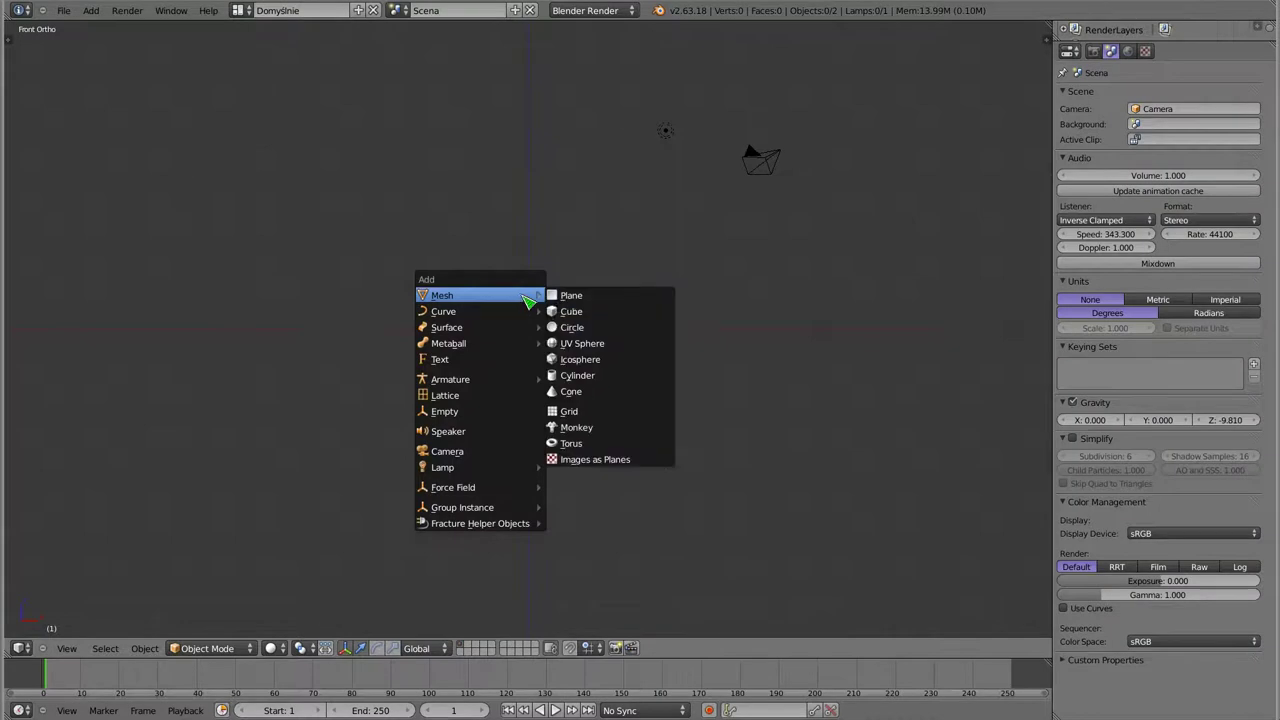
left_click(626, 335)
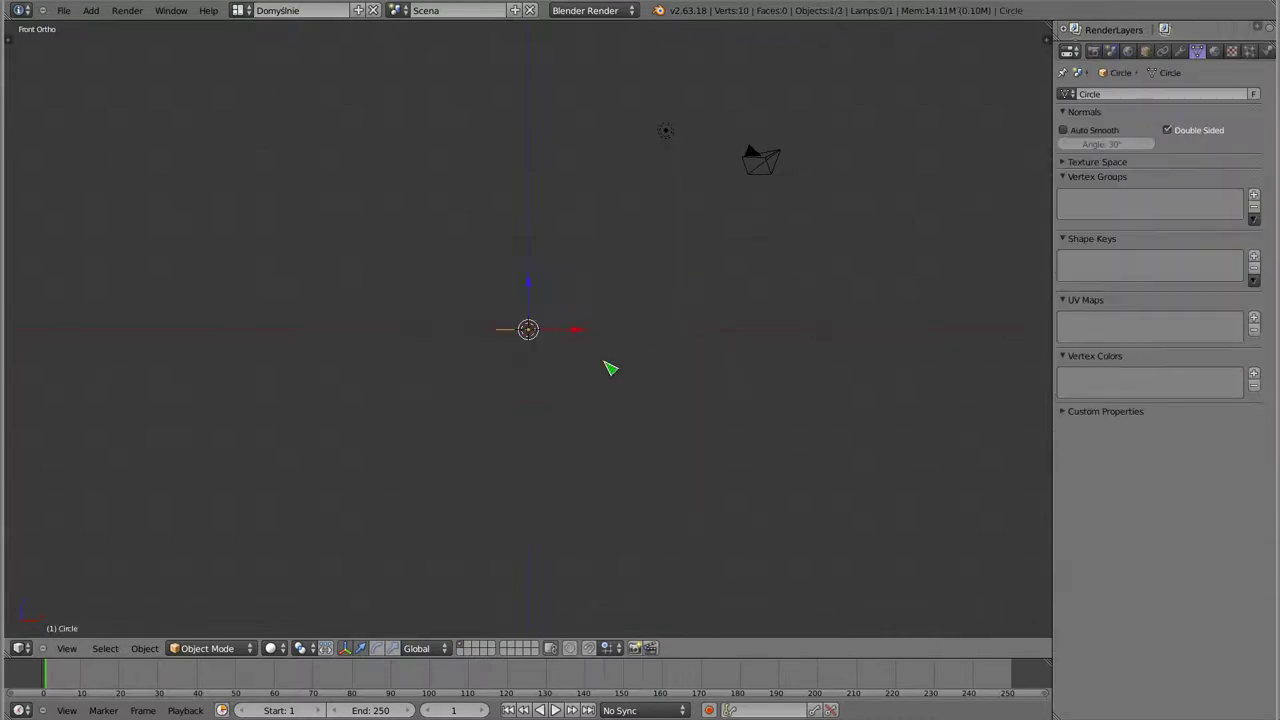
key("t")
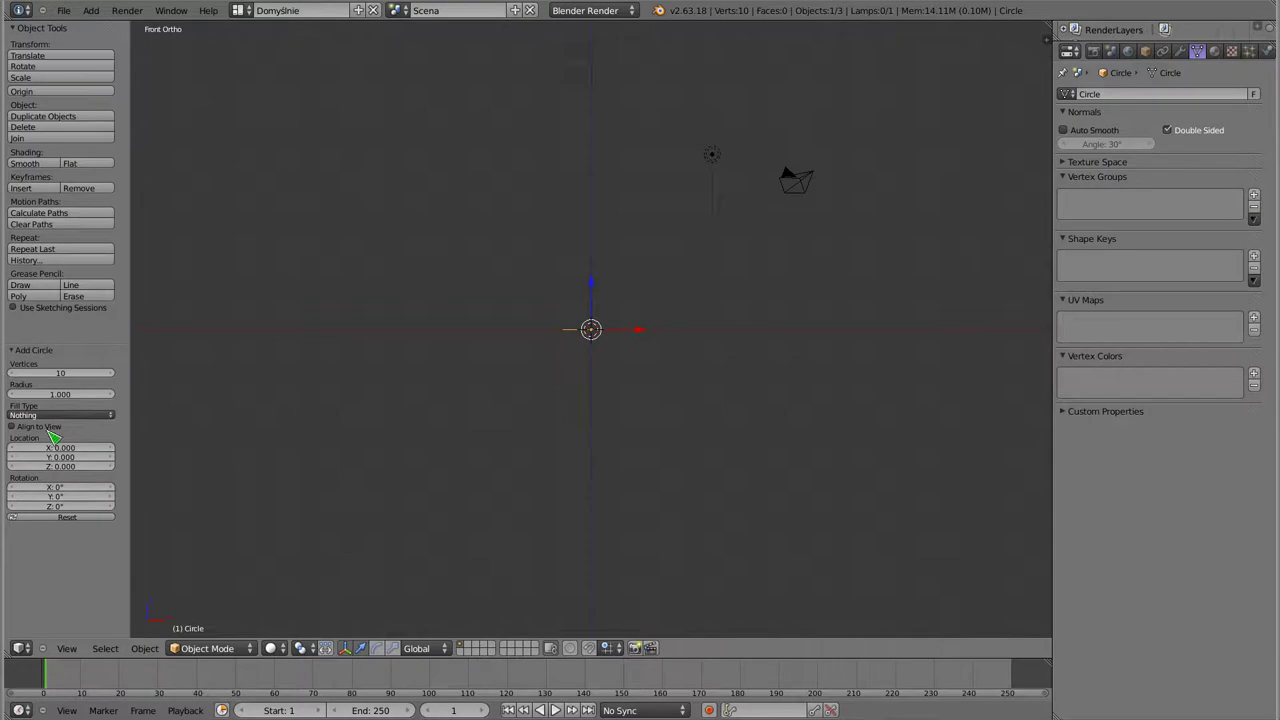
left_click(70, 405)
type("7")
key("Return")
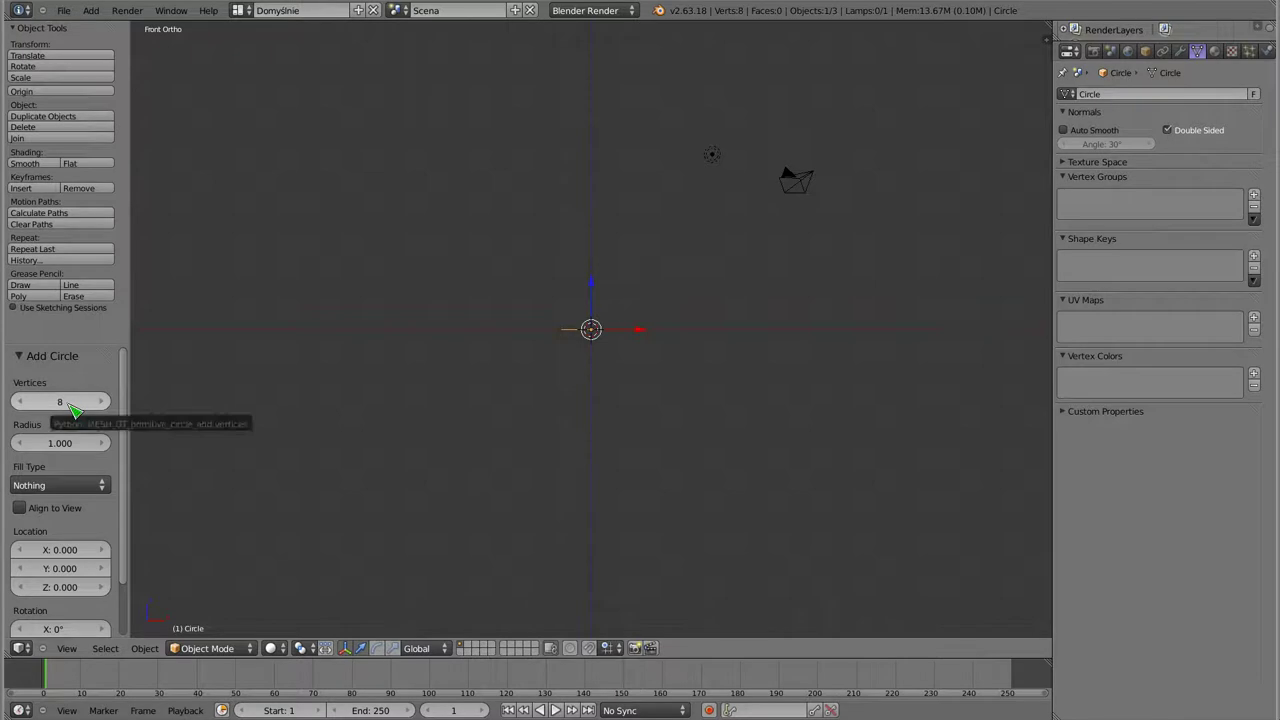
Scale the circle up by a factor of exactly 3.
middle_click_drag(580, 337, 632, 344)
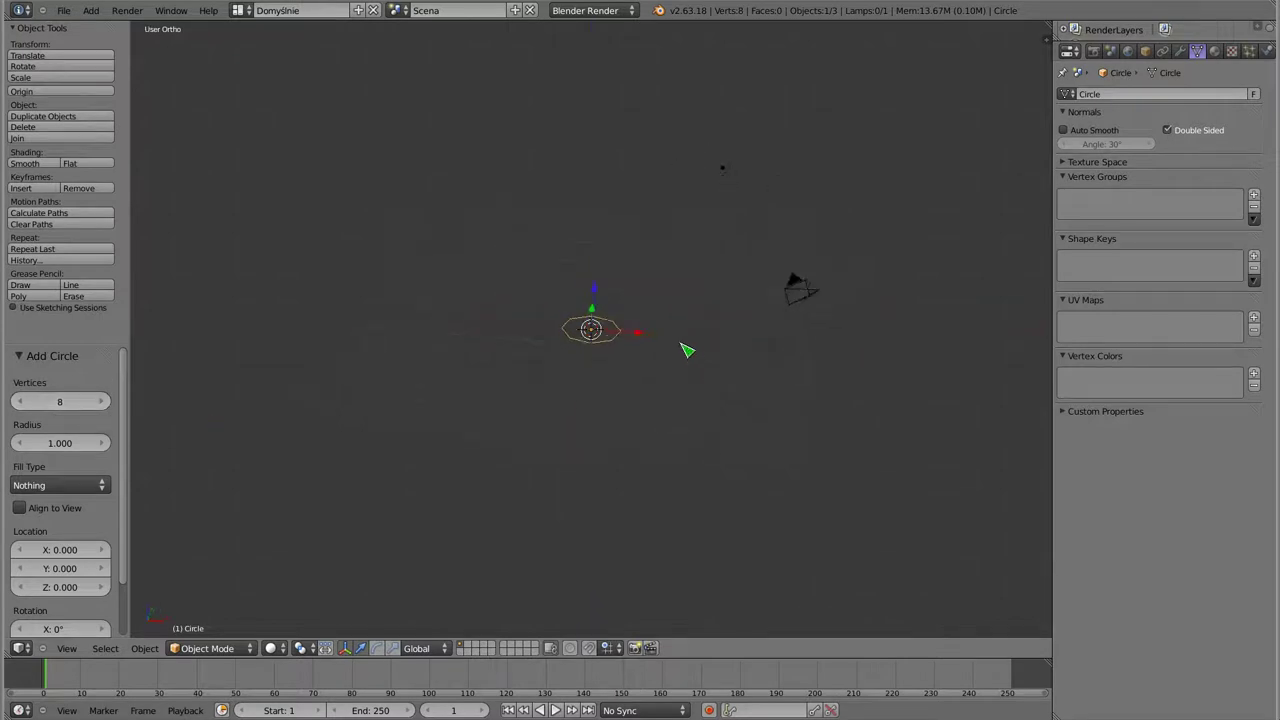
scroll(632, 344, "up", 2)
key("Tab")
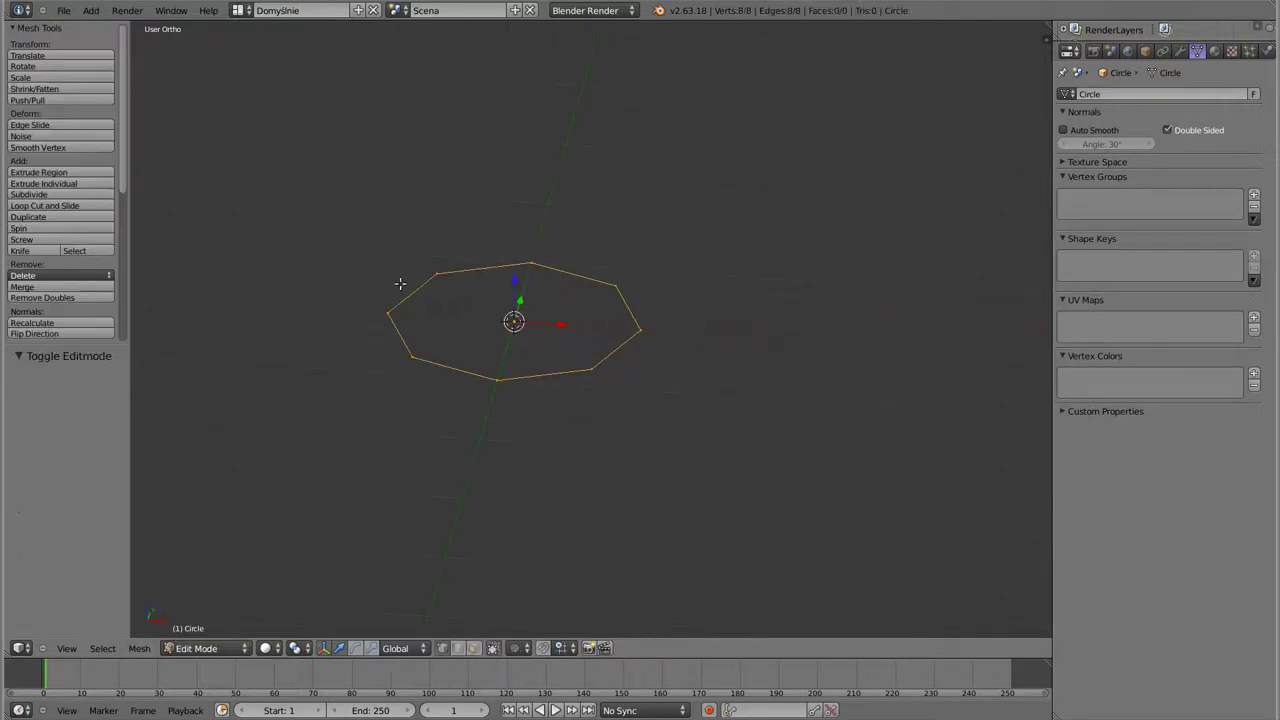
key("Tab")
key("Tab")
key("s")
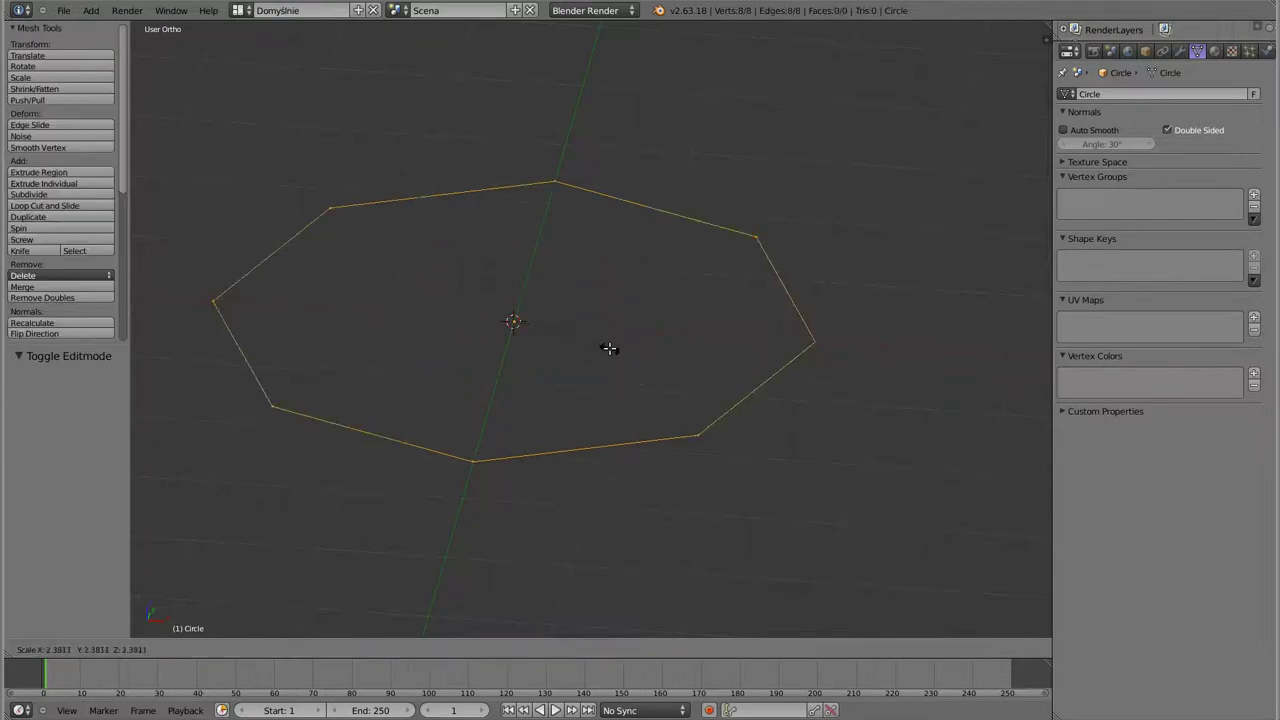
key("3")
key("Return")
scroll(630, 342, "down", 3)
middle_click_drag(588, 354, 600, 320, "shift")
key("Tab")
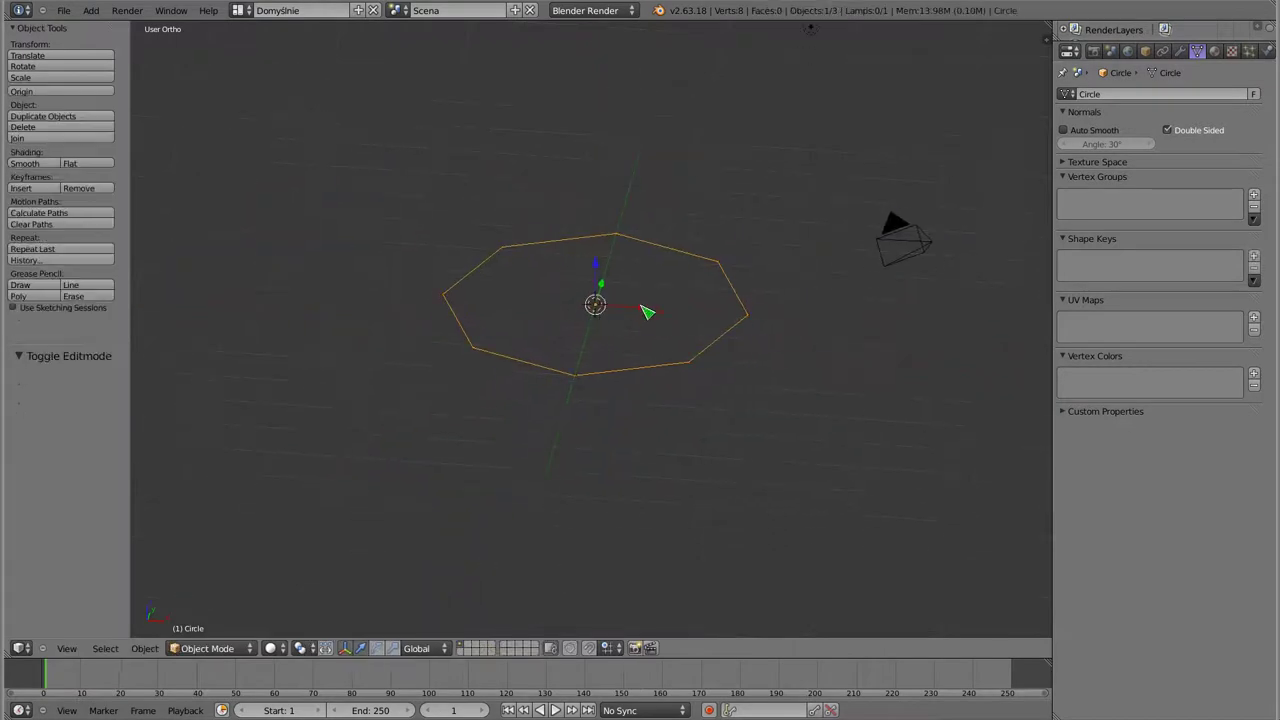
key("shift+a")
Add a monkey mesh at the circle's centre and switch the view to wireframe.
left_click(690, 455)
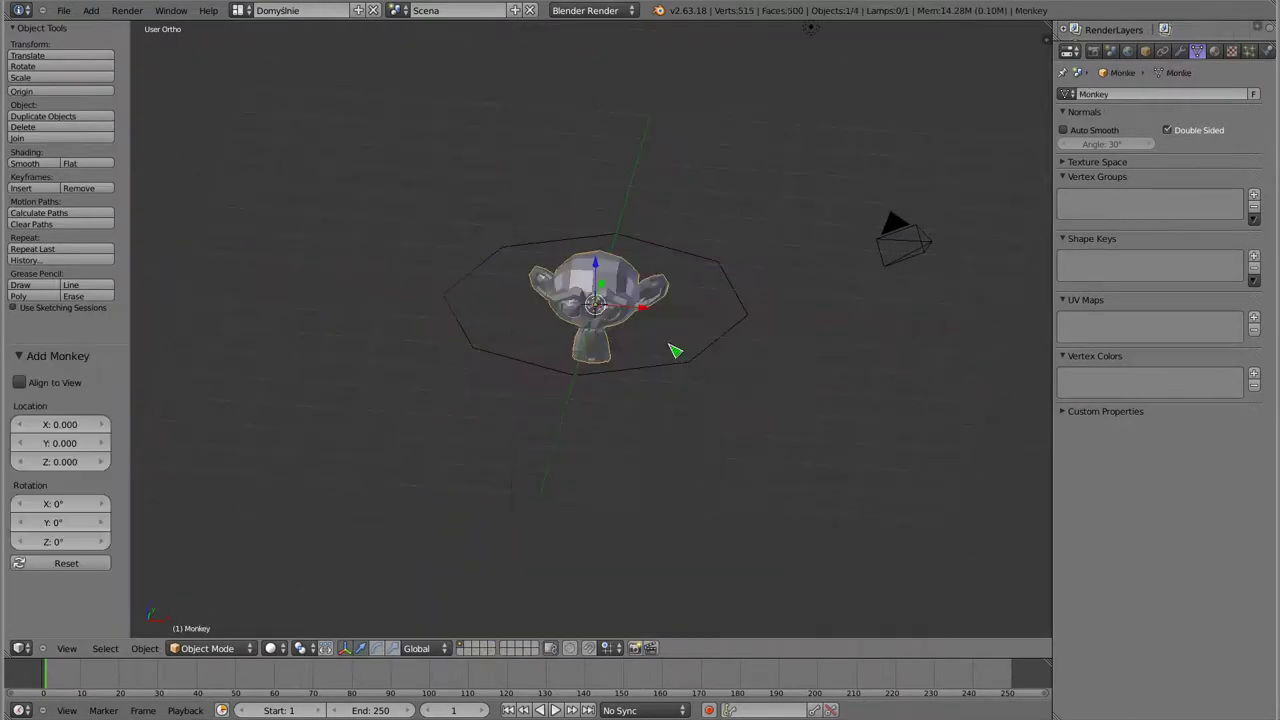
mouse_move(600, 354)
middle_mouse_down()
mouse_move(538, 438)
mouse_move(632, 383)
mouse_move(552, 414)
mouse_move(586, 406)
mouse_move(556, 430)
middle_mouse_up()
right_click(630, 388)
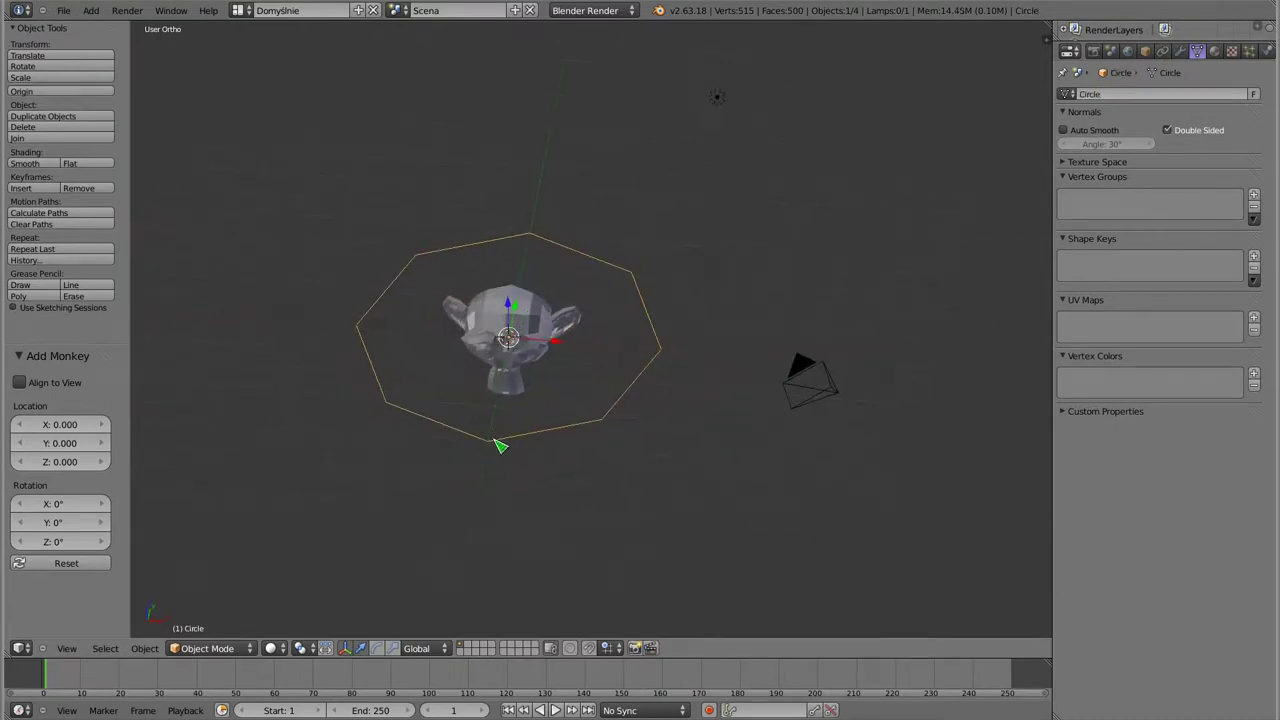
right_click(514, 316)
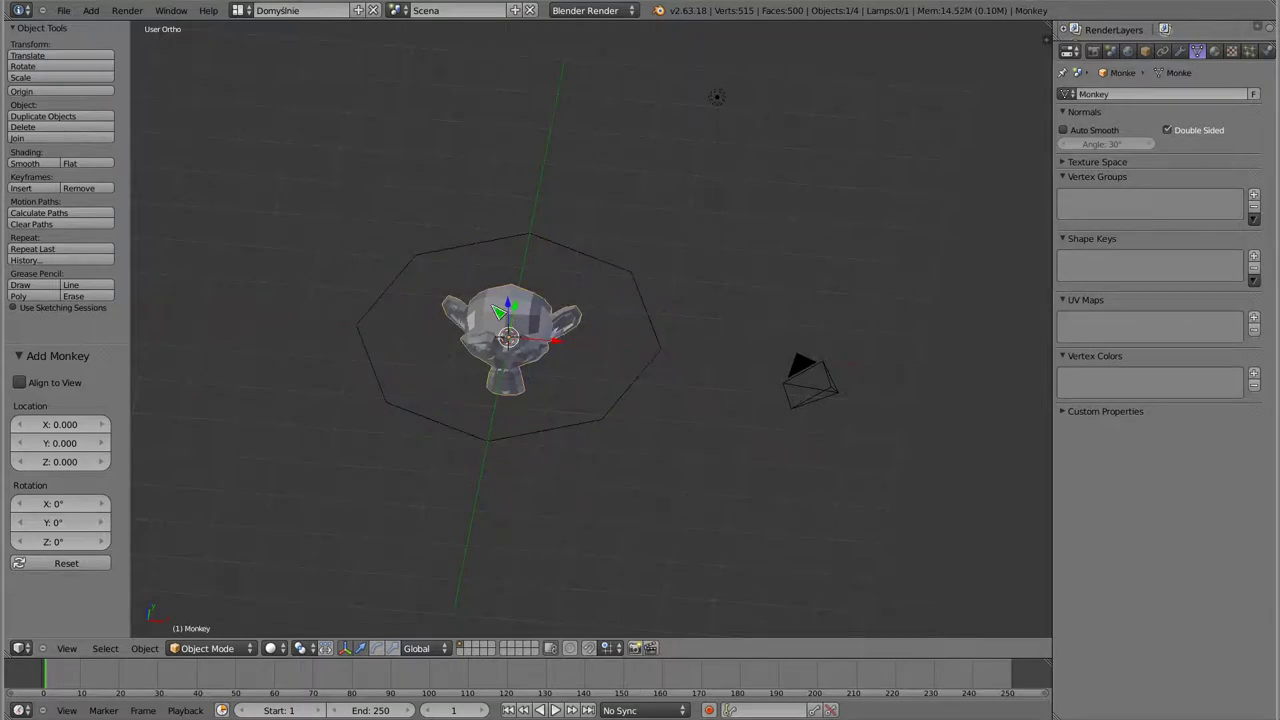
right_click(497, 317)
right_click(661, 337)
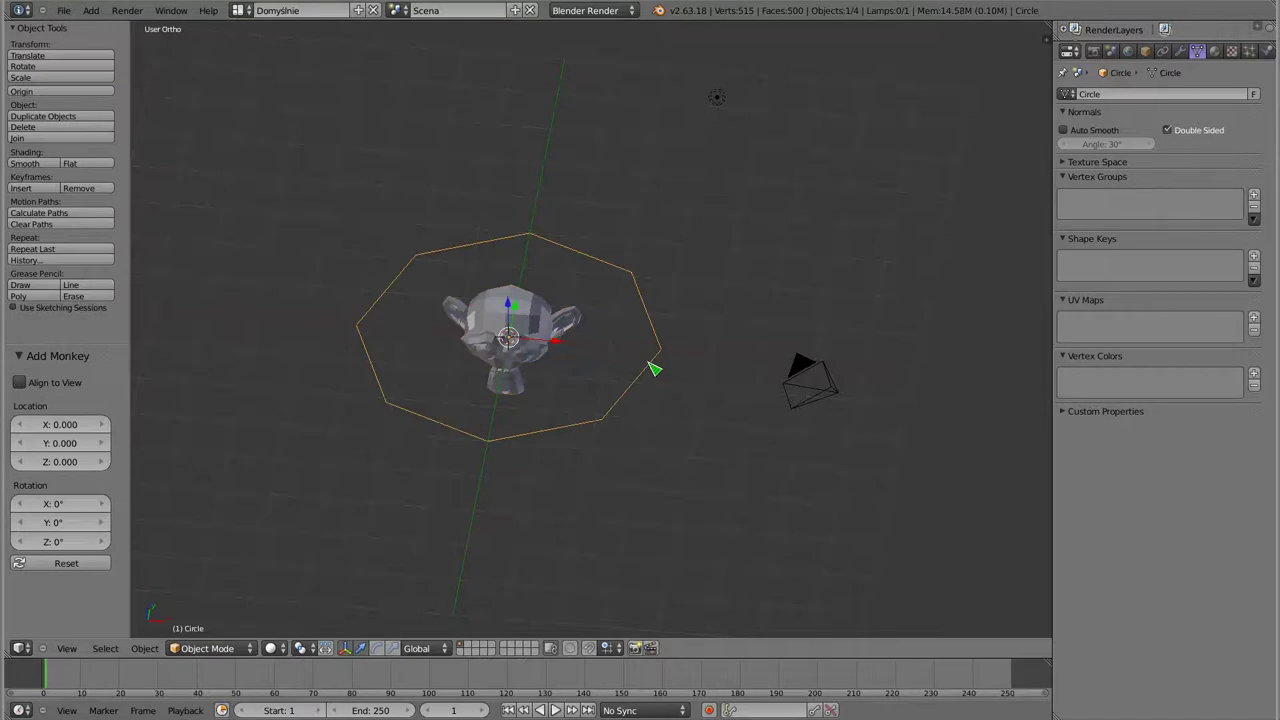
right_click(522, 375)
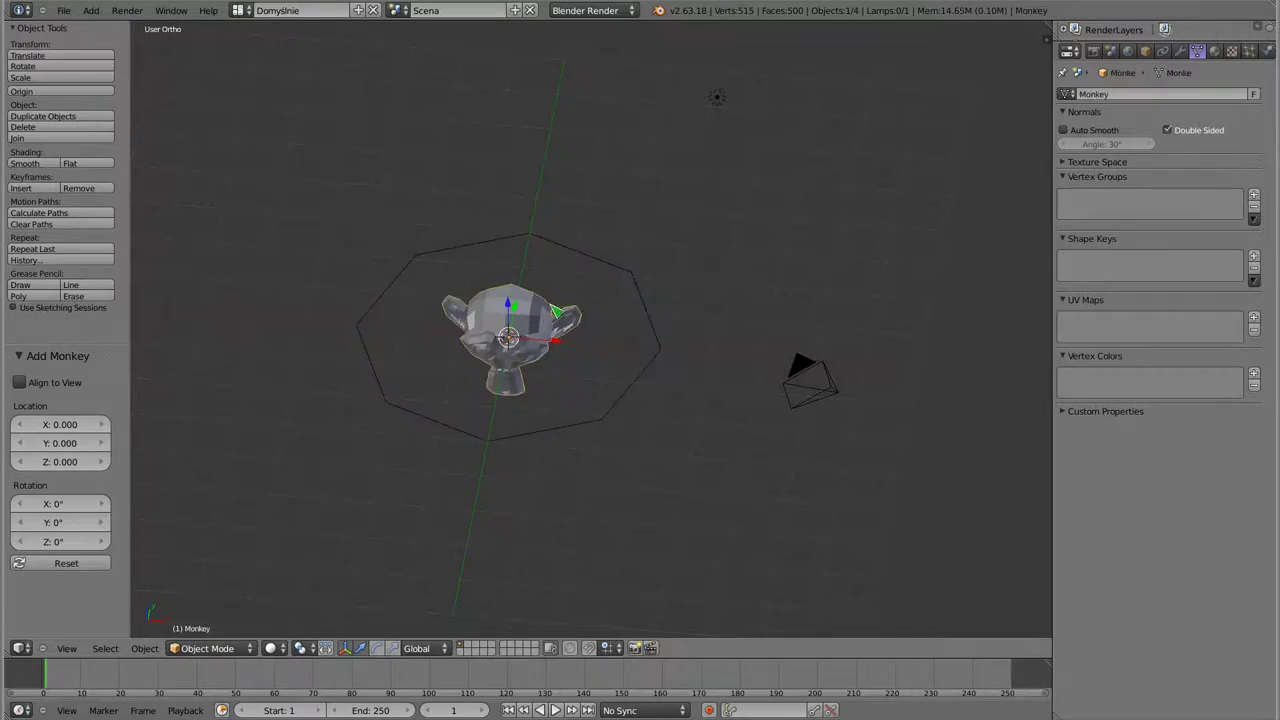
key("z")
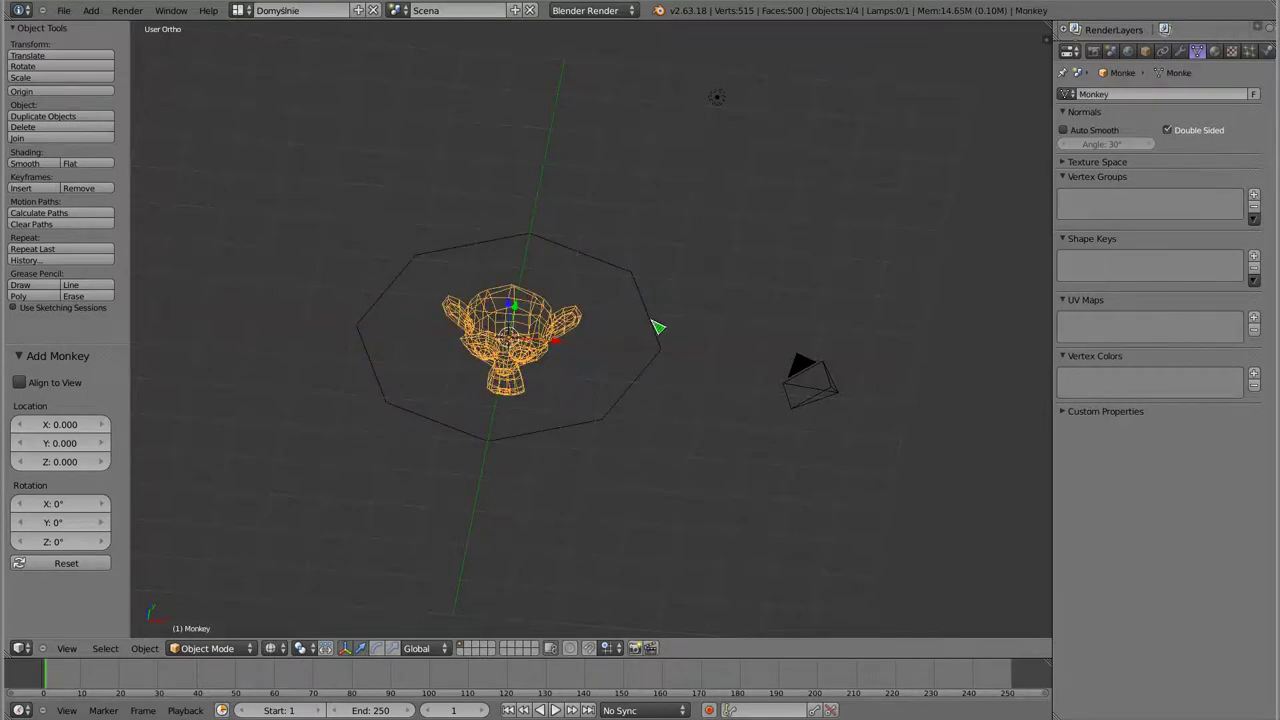
Parent the monkey to the circle using Ctrl+P > Object.
right_click(649, 362, "shift")
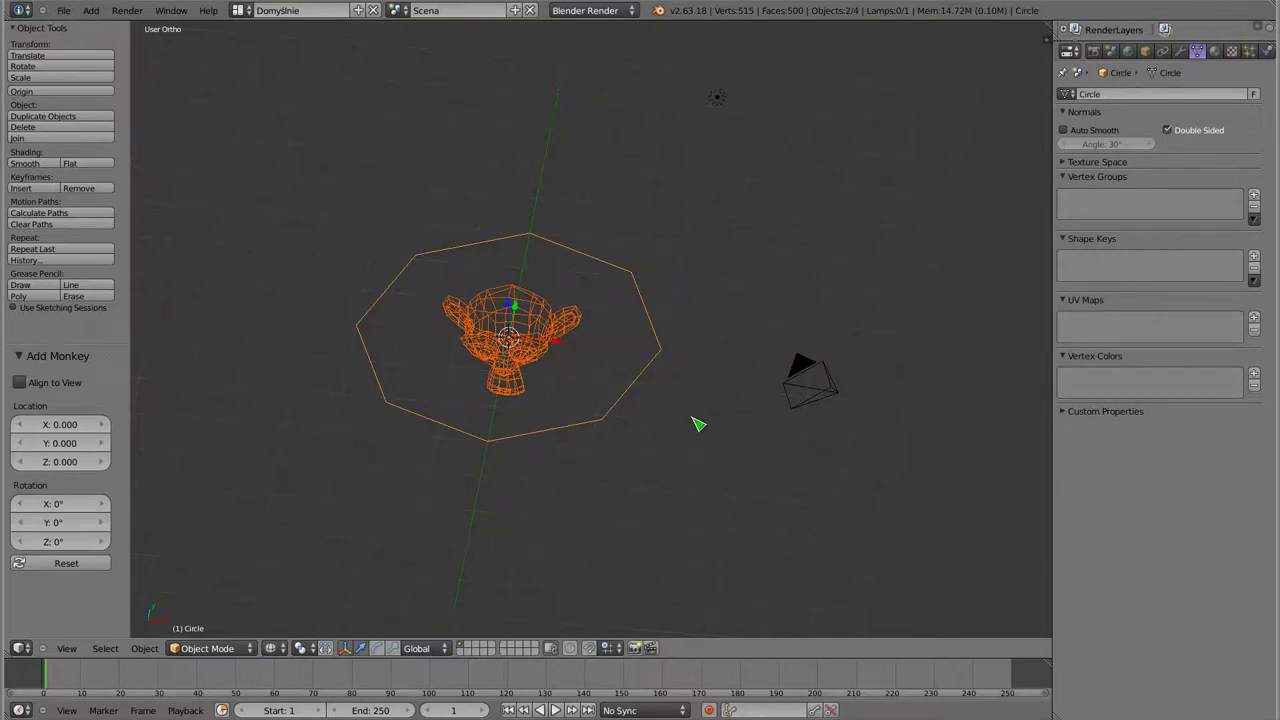
key("ctrl+p")
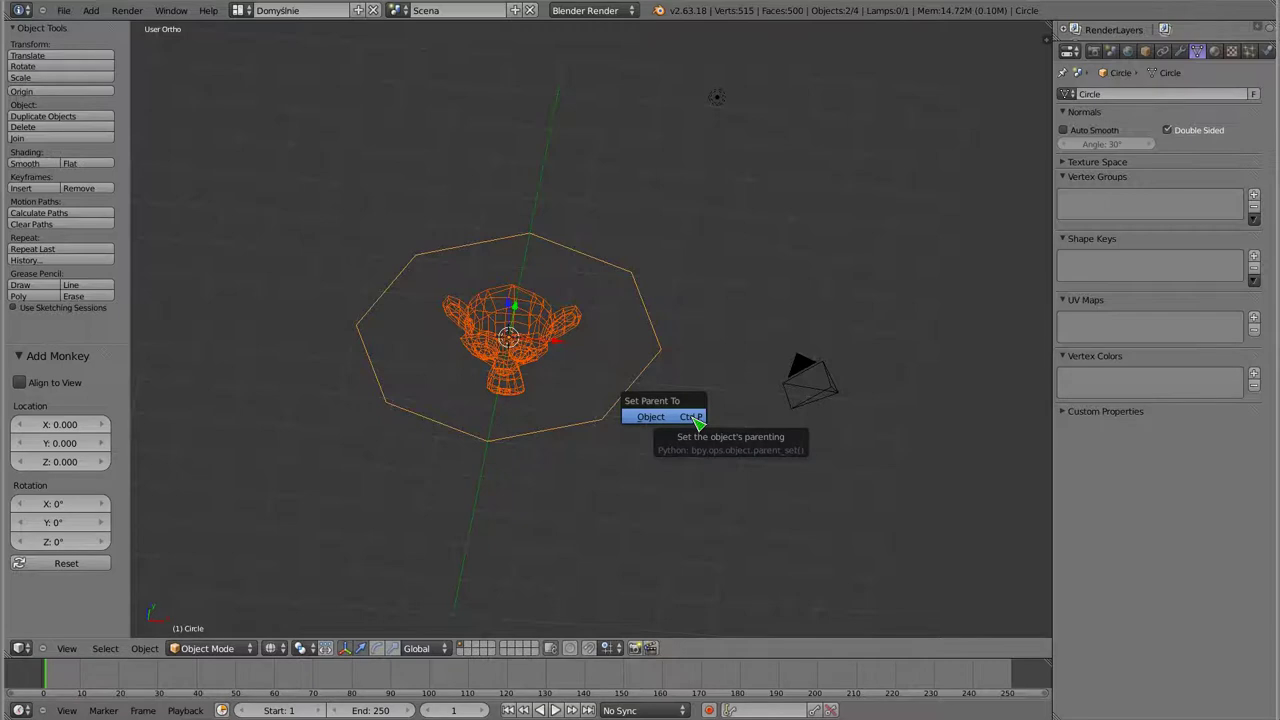
left_click(676, 421)
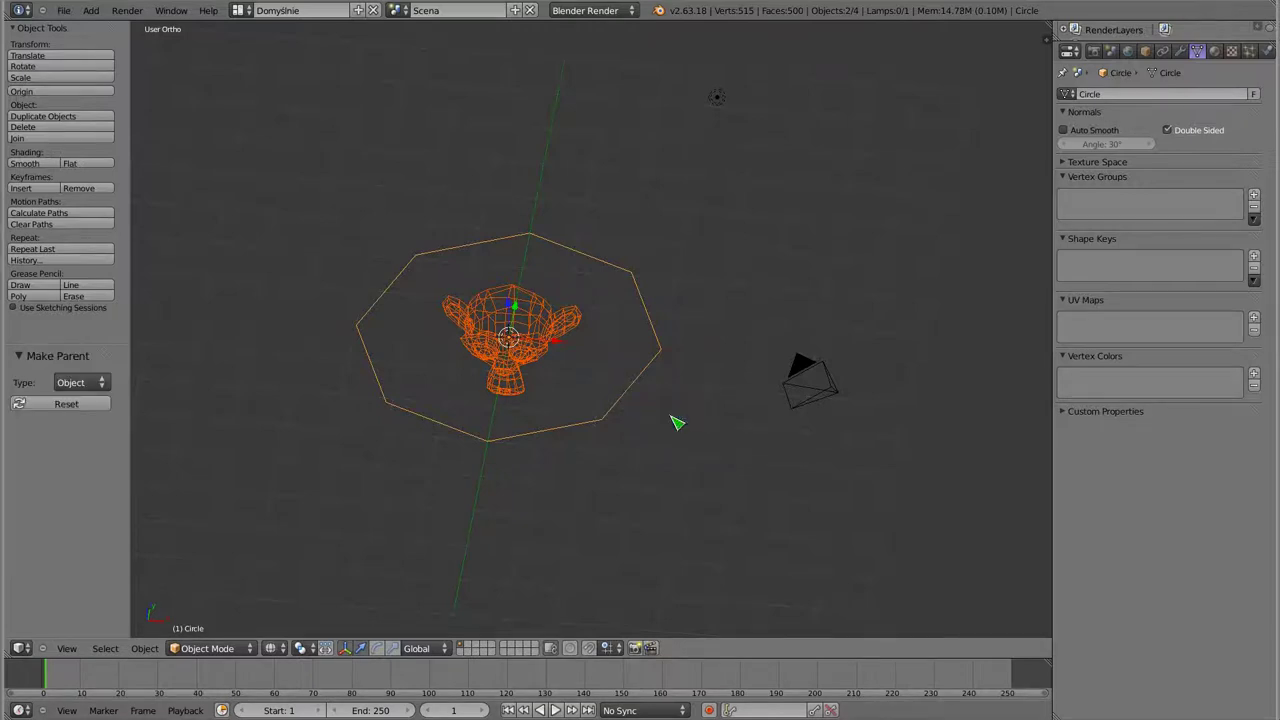
right_click(522, 344)
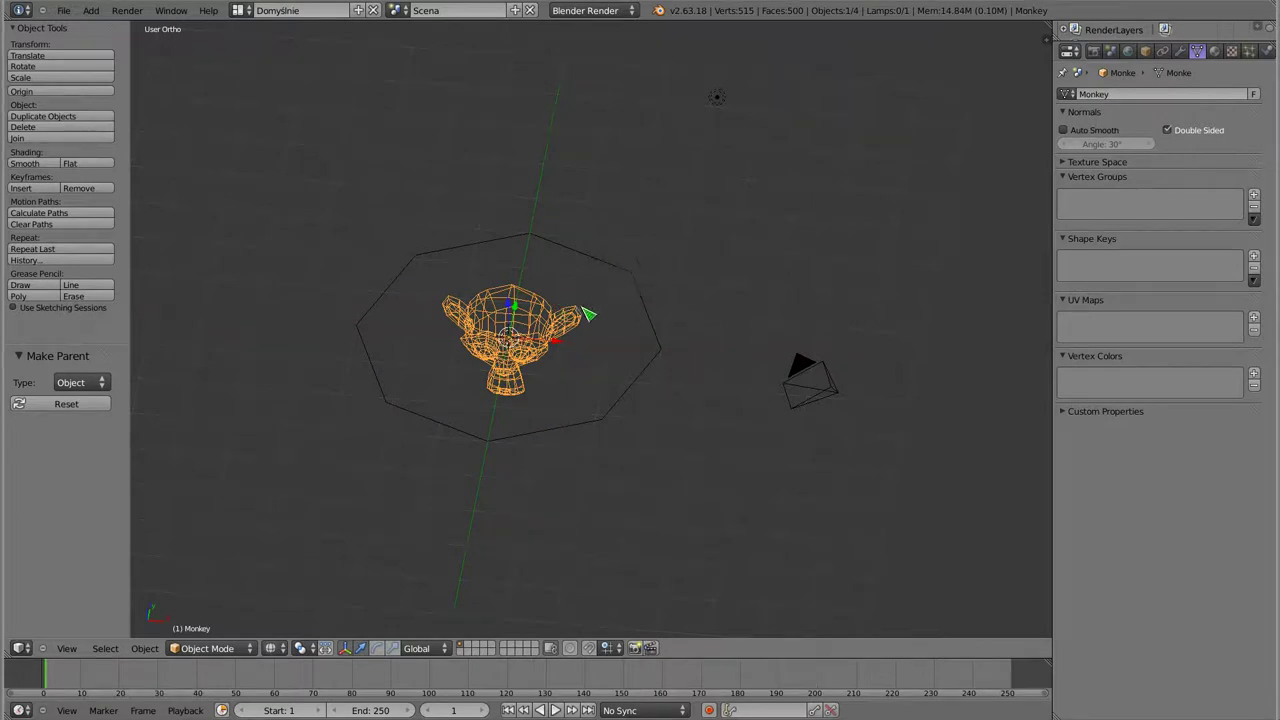
middle_click_drag(570, 318, 575, 300)
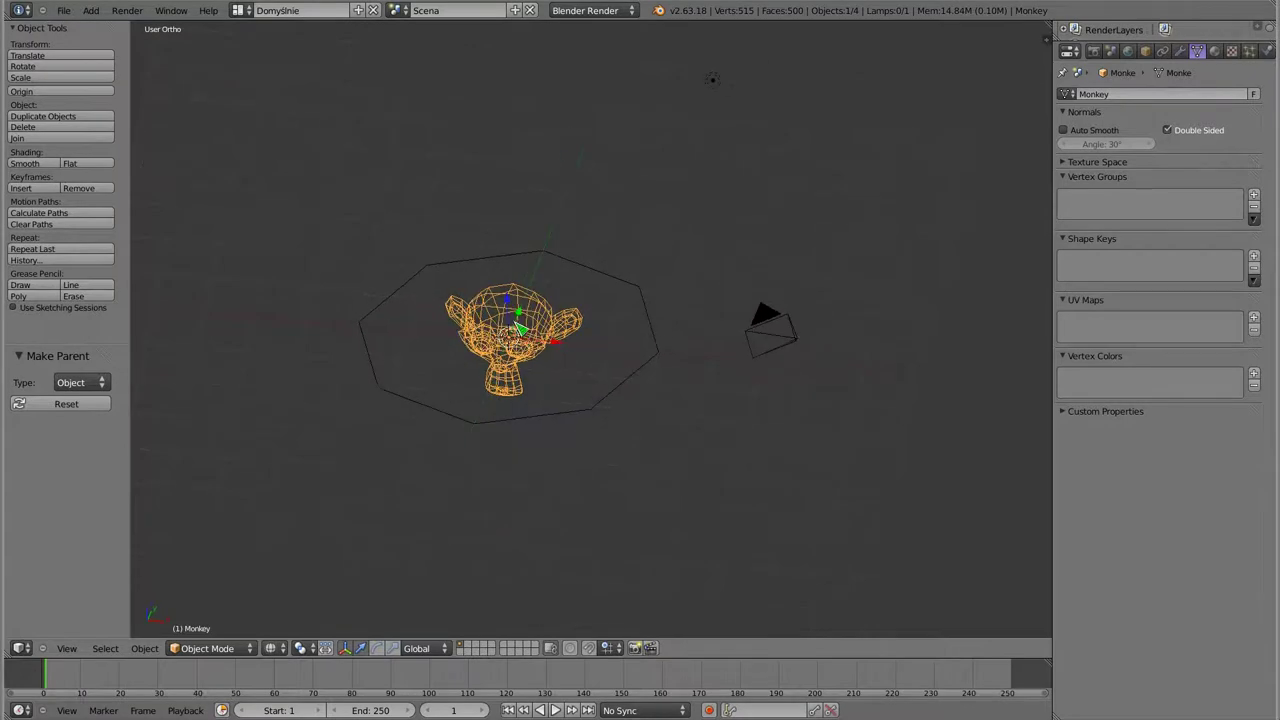
right_click(630, 288)
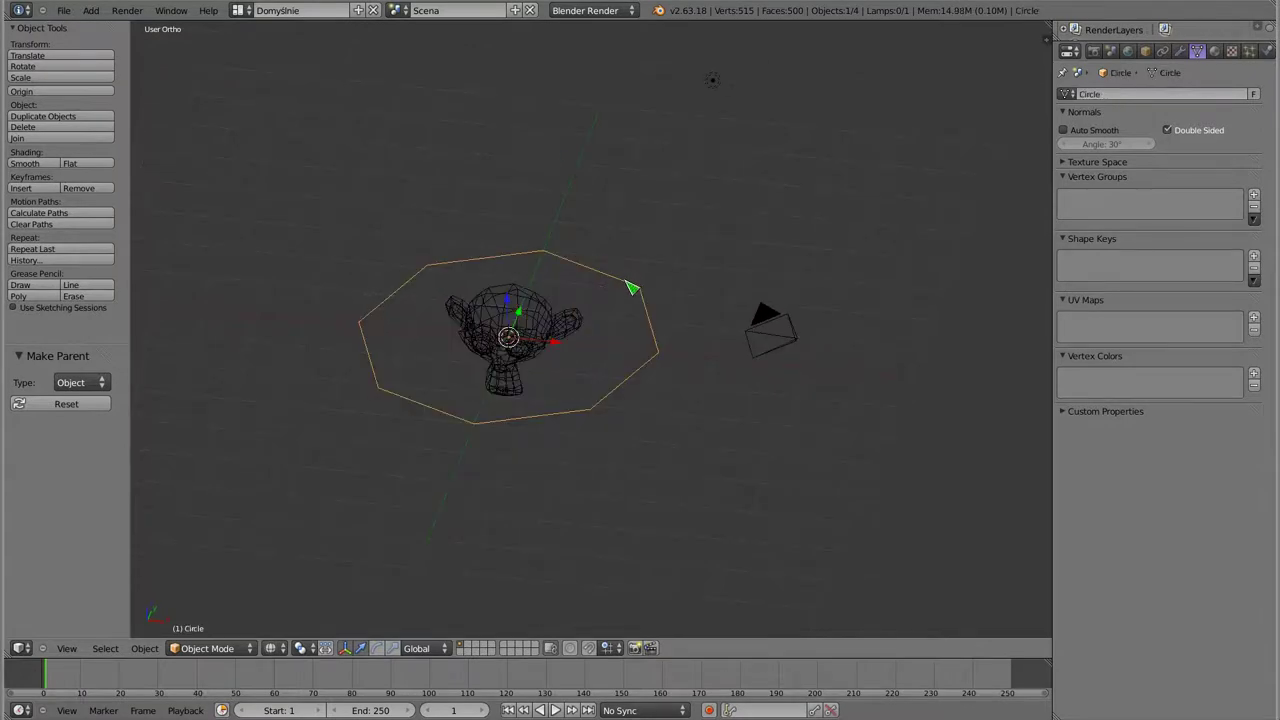
Show the circle's Object properties at the Duplication panel and check the monkey's parenting.
left_click(1146, 53)
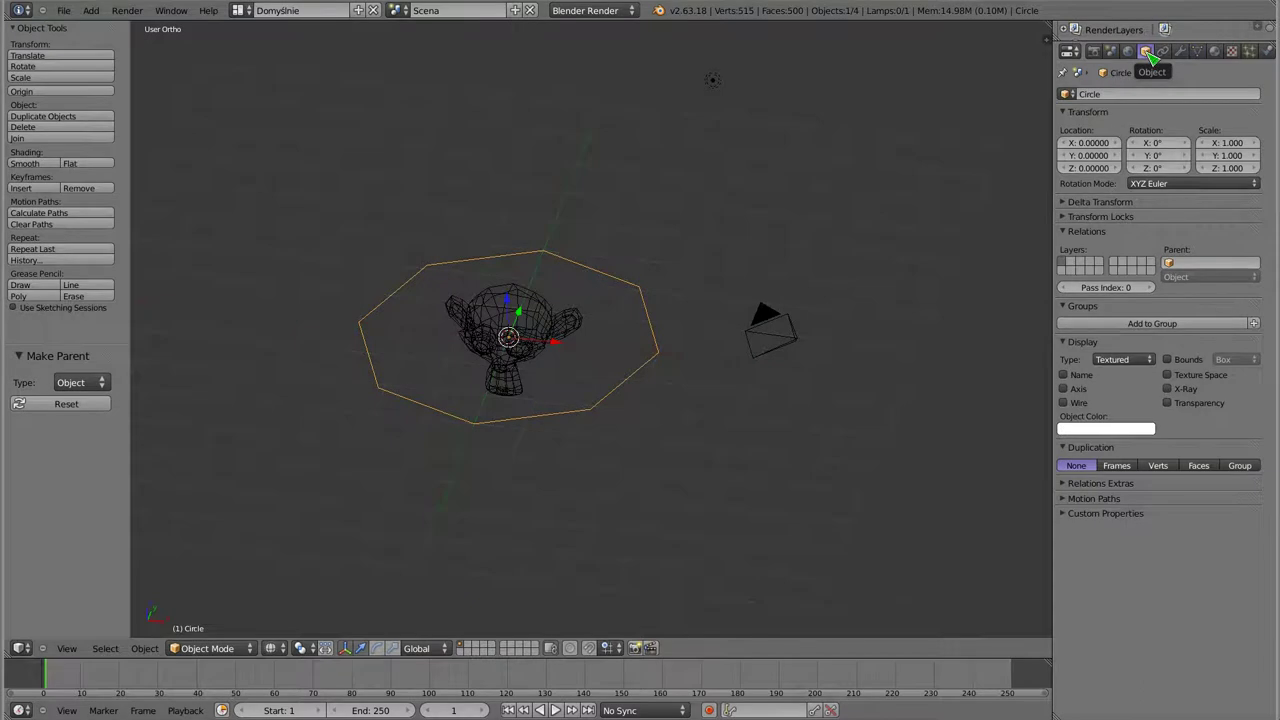
left_click(1110, 449)
left_click(1112, 449)
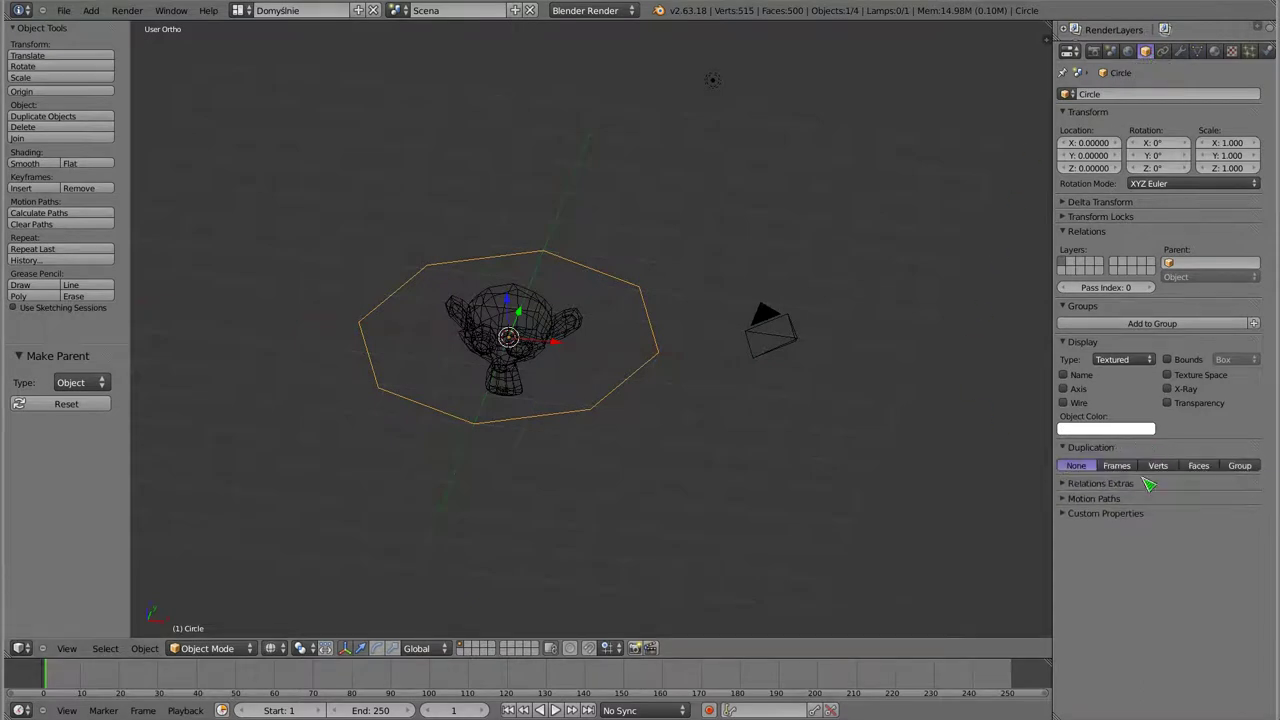
middle_click_drag(1148, 484, 1170, 470, "ctrl")
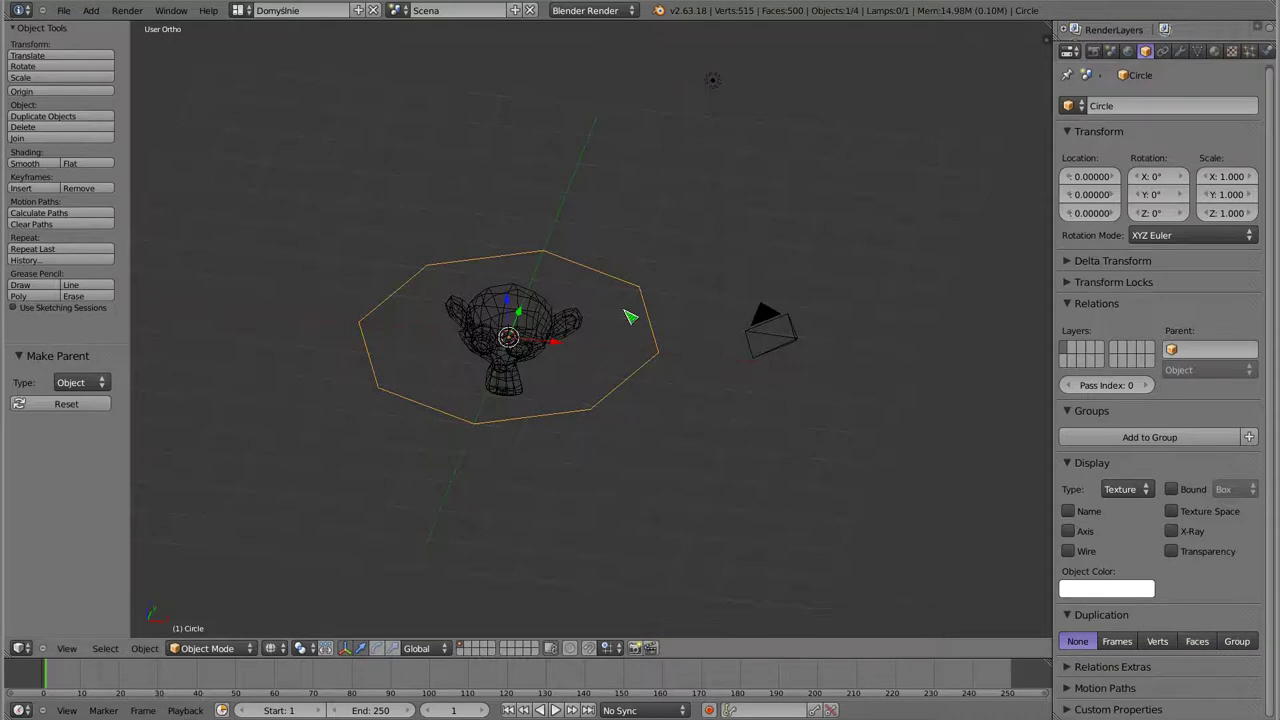
right_click(514, 309, "shift")
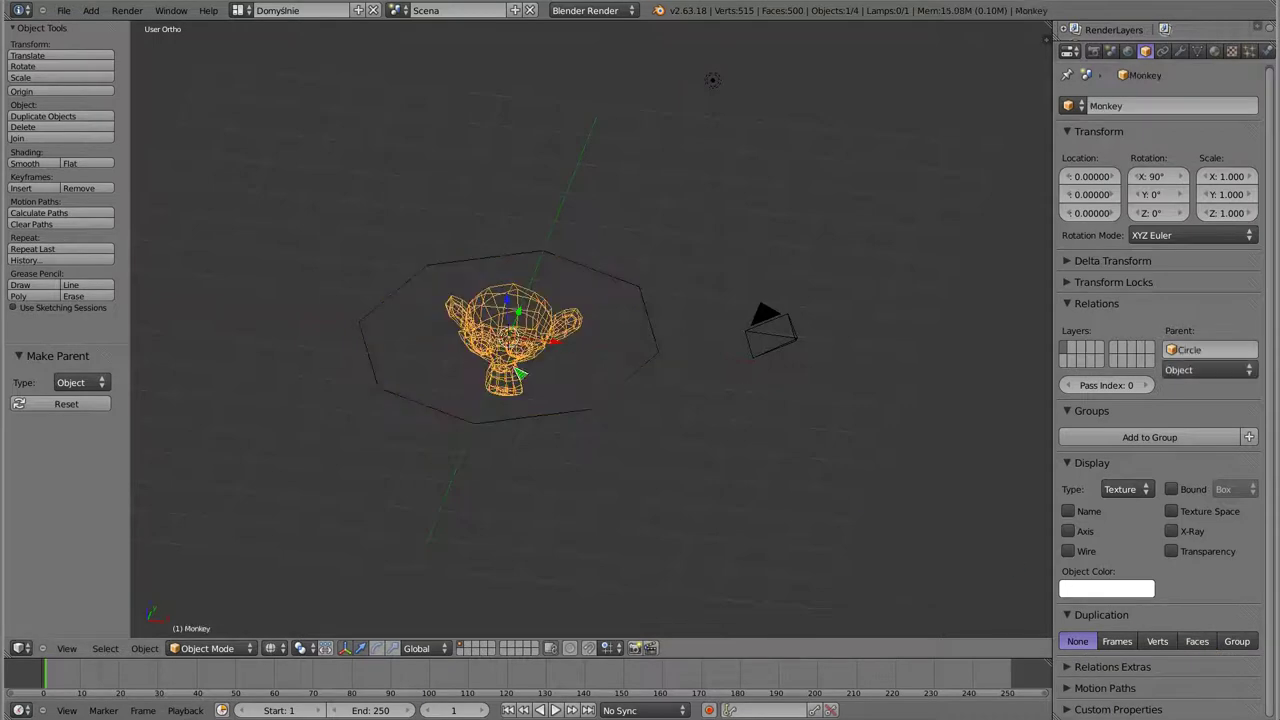
right_click(649, 324, "shift")
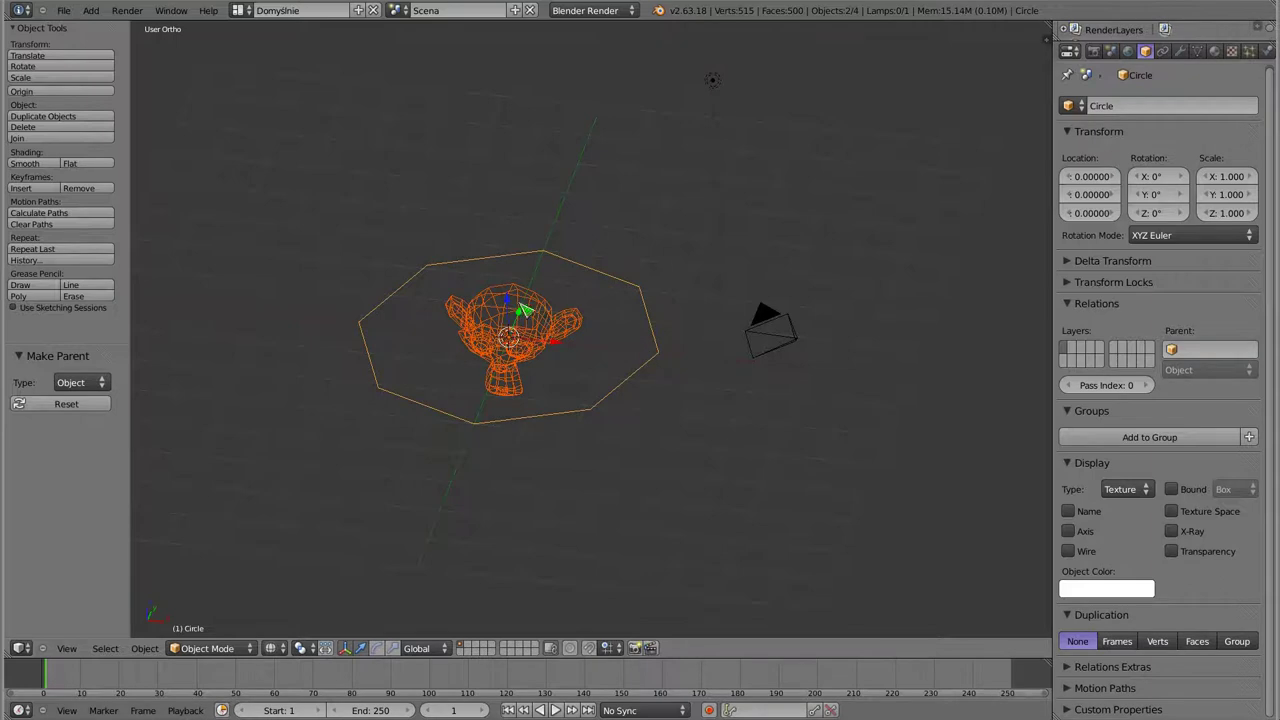
right_click(524, 313)
right_click(651, 353)
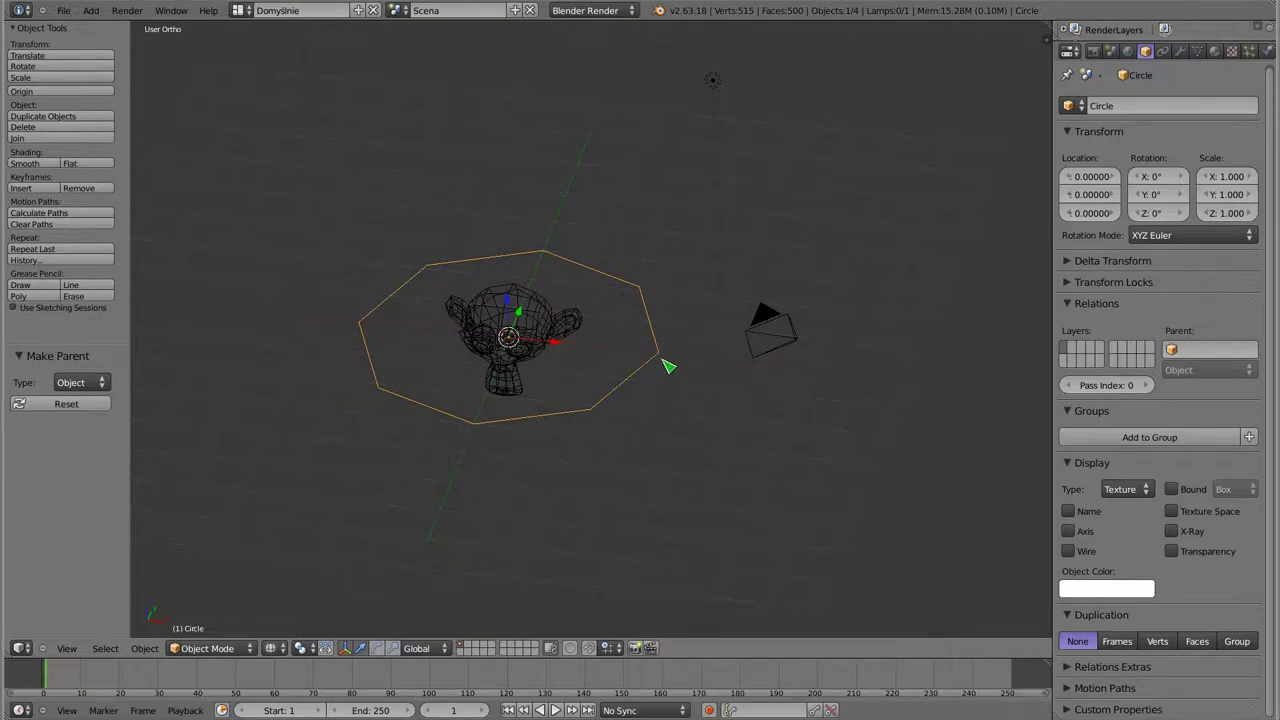
Set the circle's Duplication to Verts and inspect the ring of eight monkeys.
left_click(1157, 642)
key("z")
mouse_move(510, 253)
middle_mouse_down()
mouse_move(637, 446)
mouse_move(591, 457)
mouse_move(565, 364)
middle_mouse_up()
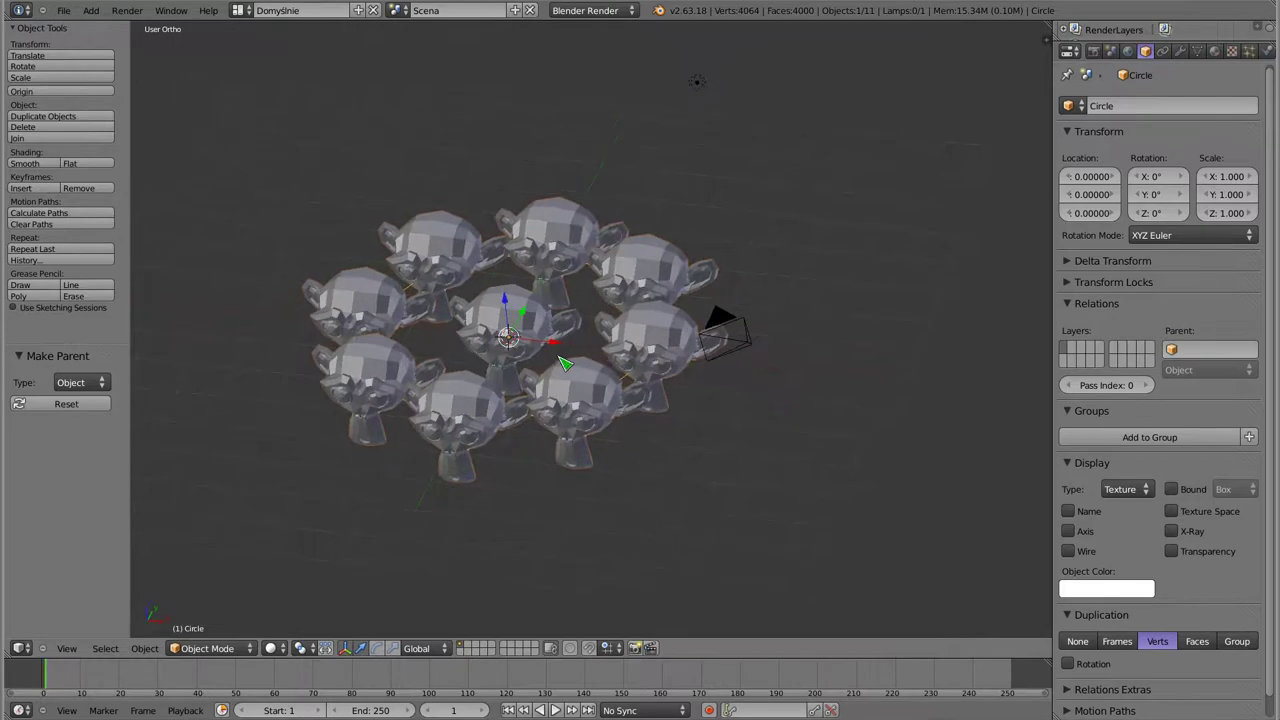
key("z")
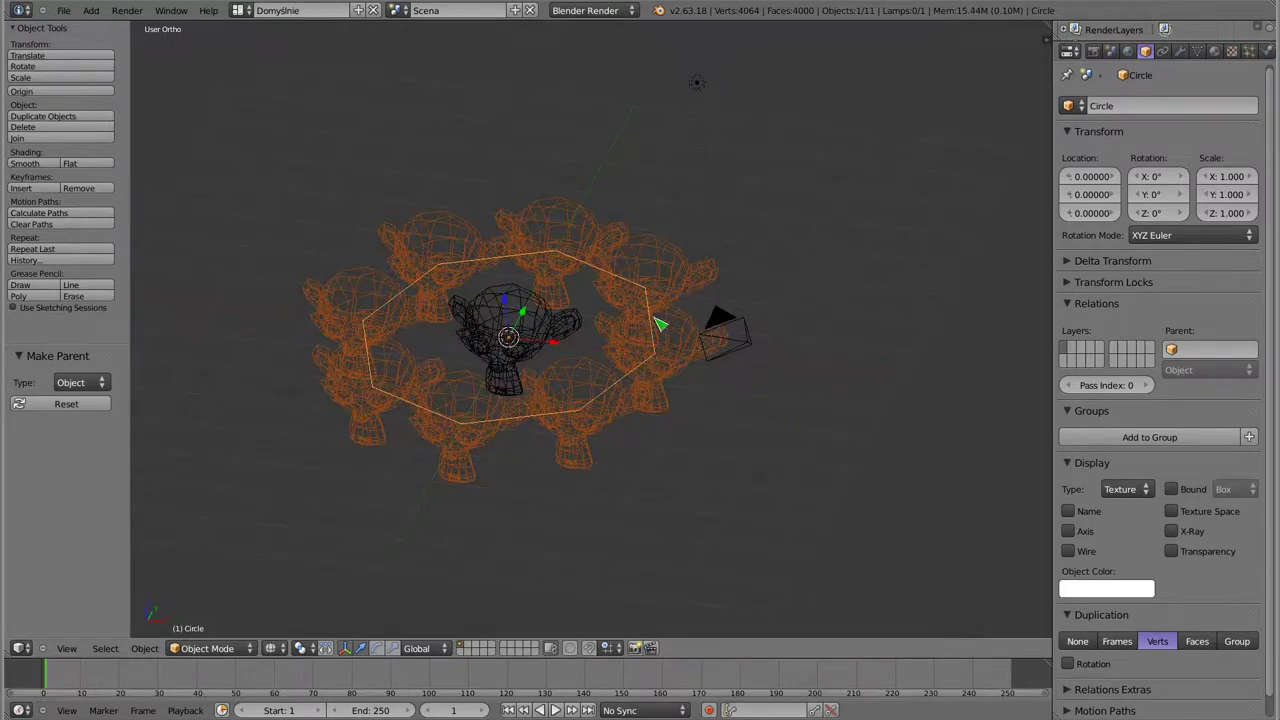
key("Tab")
middle_click_drag(557, 281, 630, 283)
Duplicate a circle vertex and extrude it twice into a separate square face.
right_click(641, 286)
key("shift+d")
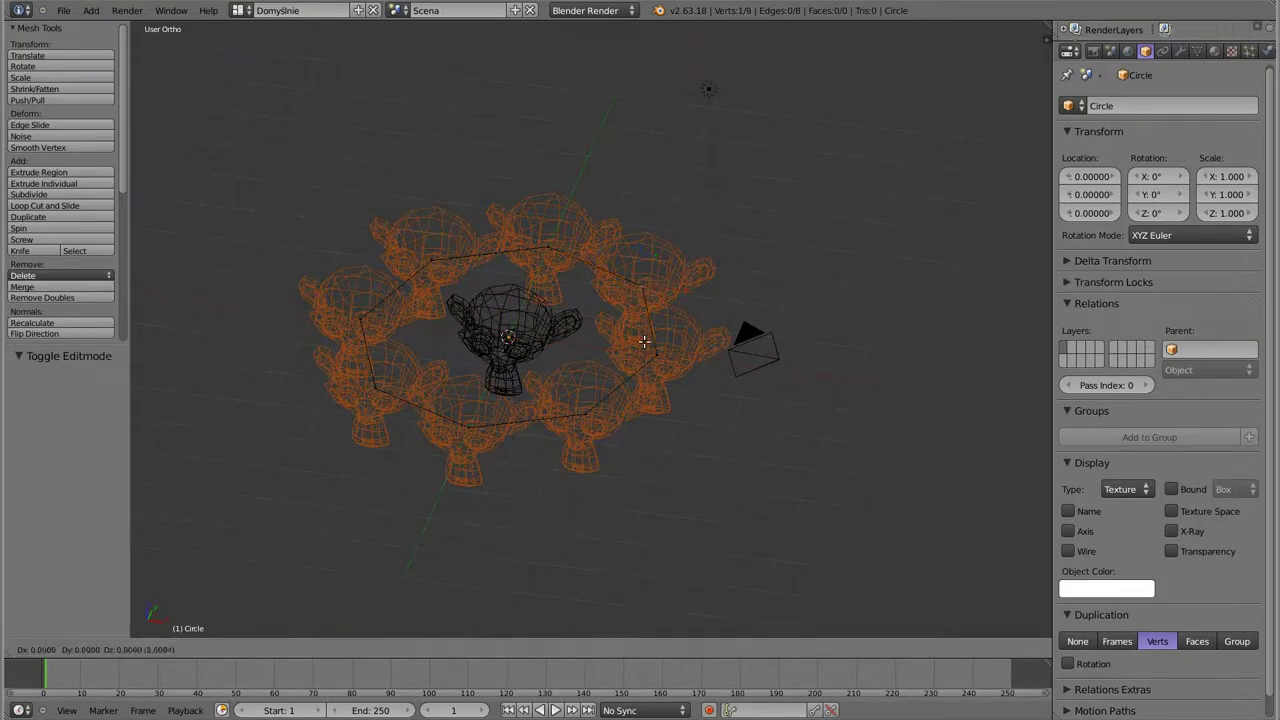
left_click(808, 248)
key("w")
key("e")
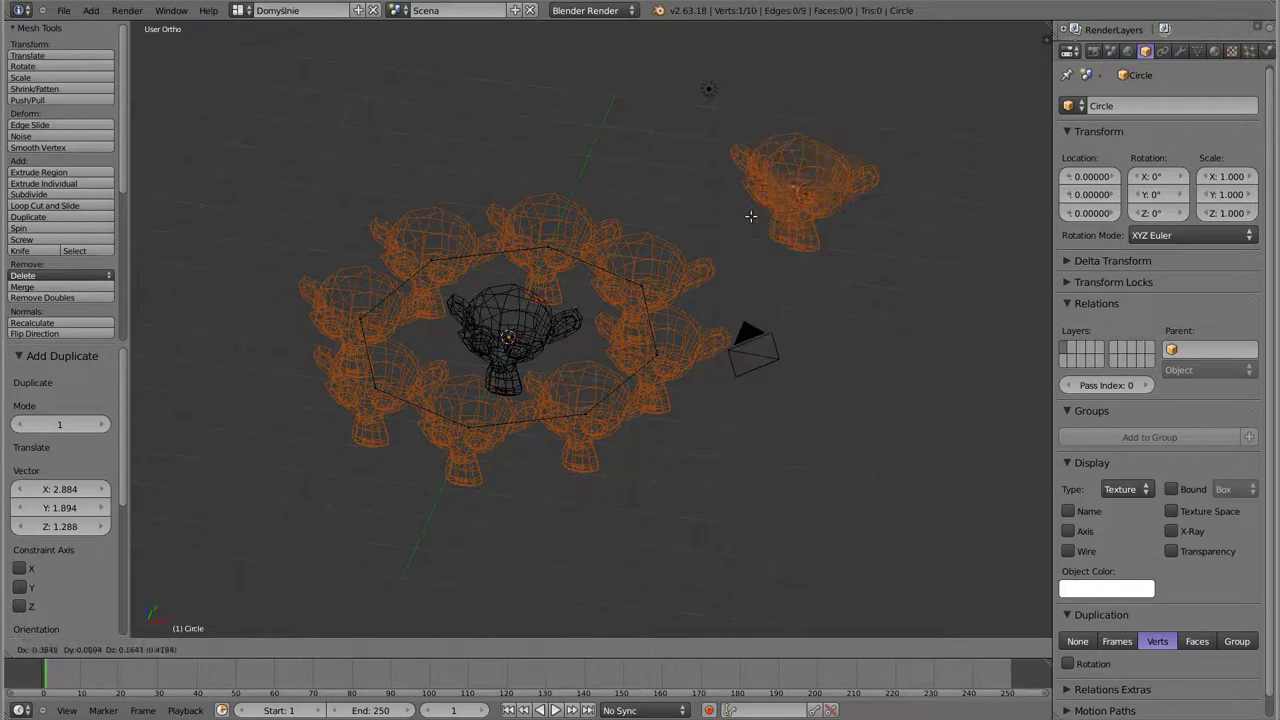
left_click(722, 242)
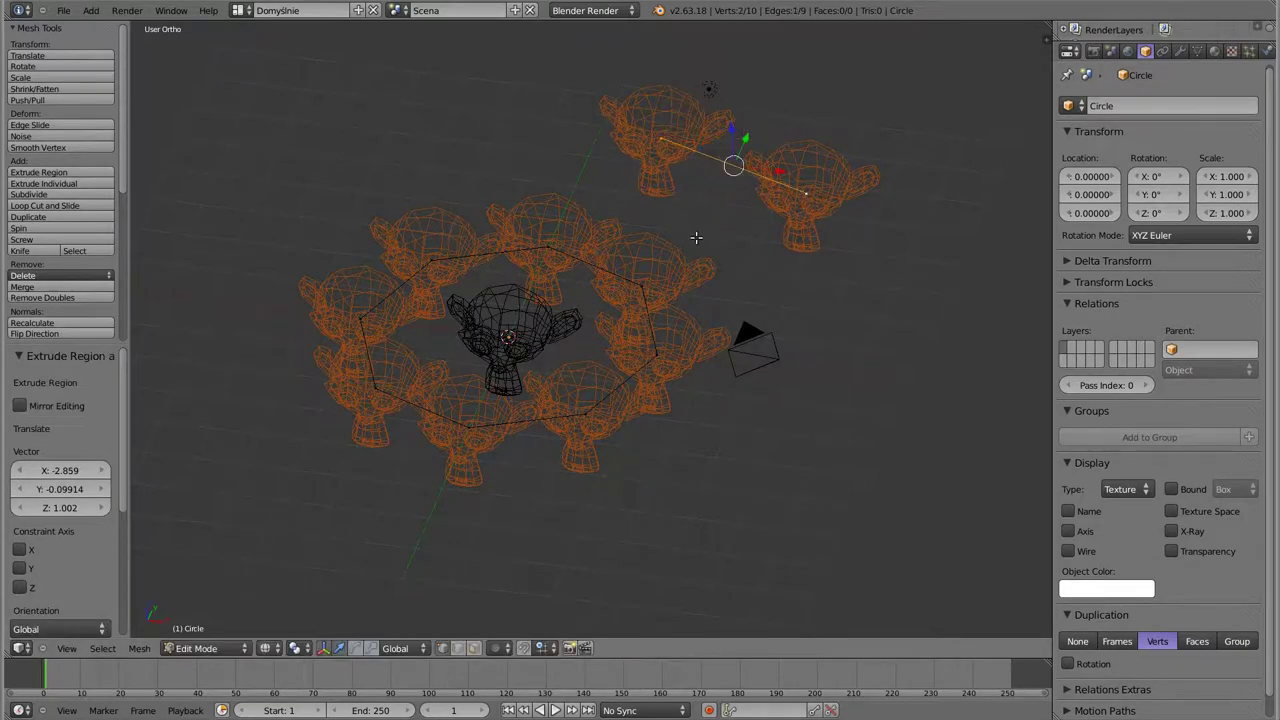
middle_click_drag(696, 237, 636, 347, "shift")
key("e")
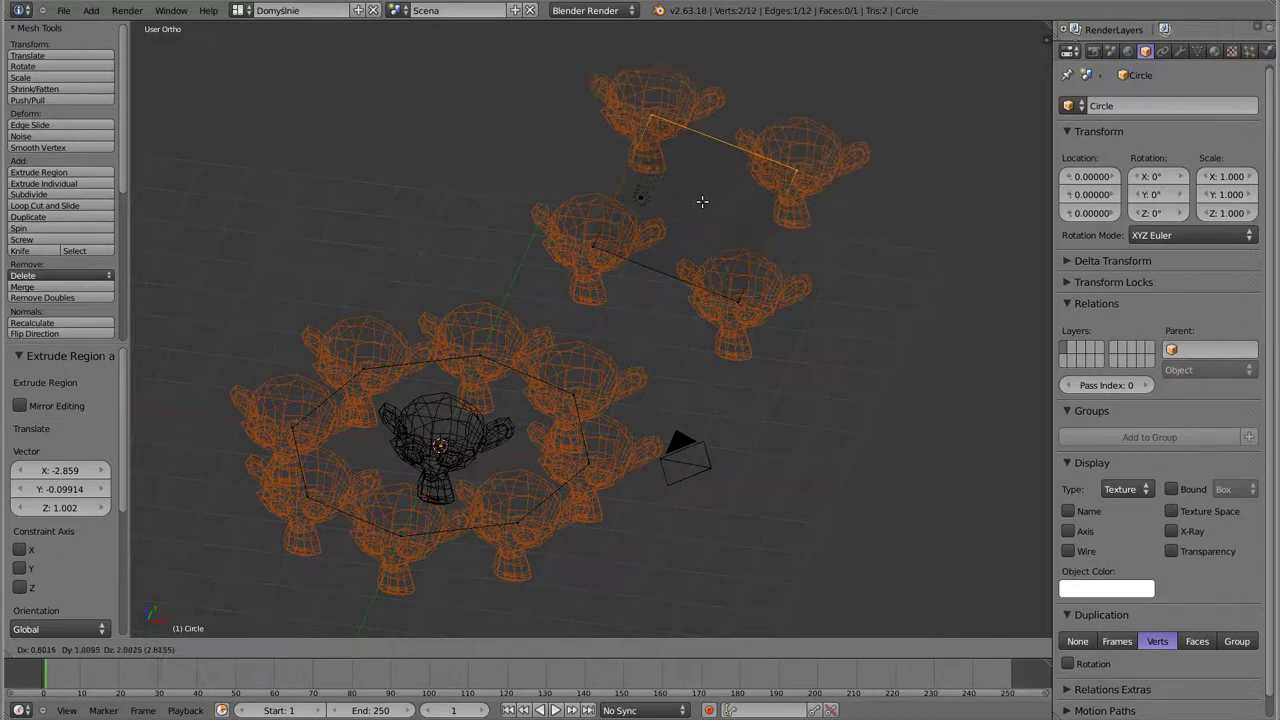
left_click(702, 202)
Inspect the four new corner monkeys in solid shading, exit Edit Mode, select the central monkey.
key("z")
mouse_move(661, 321)
middle_mouse_down()
mouse_move(929, 453)
mouse_move(994, 429)
middle_mouse_up()
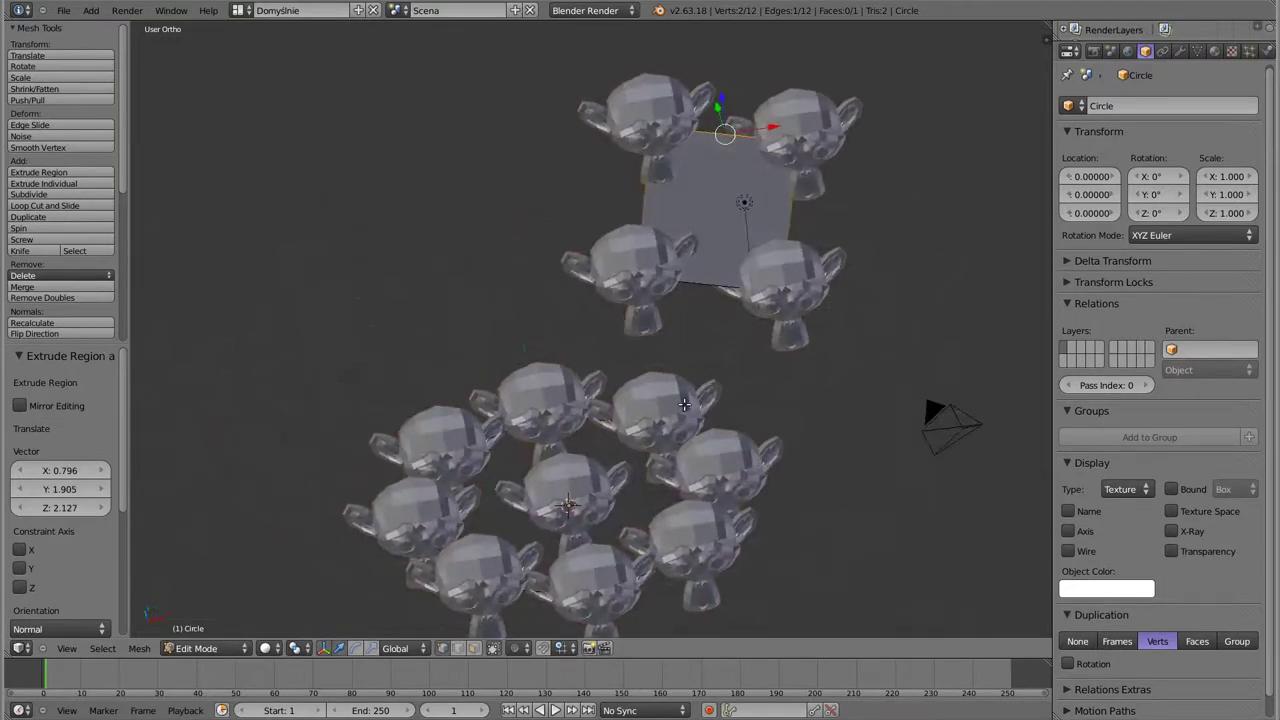
mouse_move(502, 499)
middle_mouse_down()
mouse_move(452, 484)
mouse_move(558, 488)
middle_mouse_up()
middle_click_drag(672, 422, 562, 356)
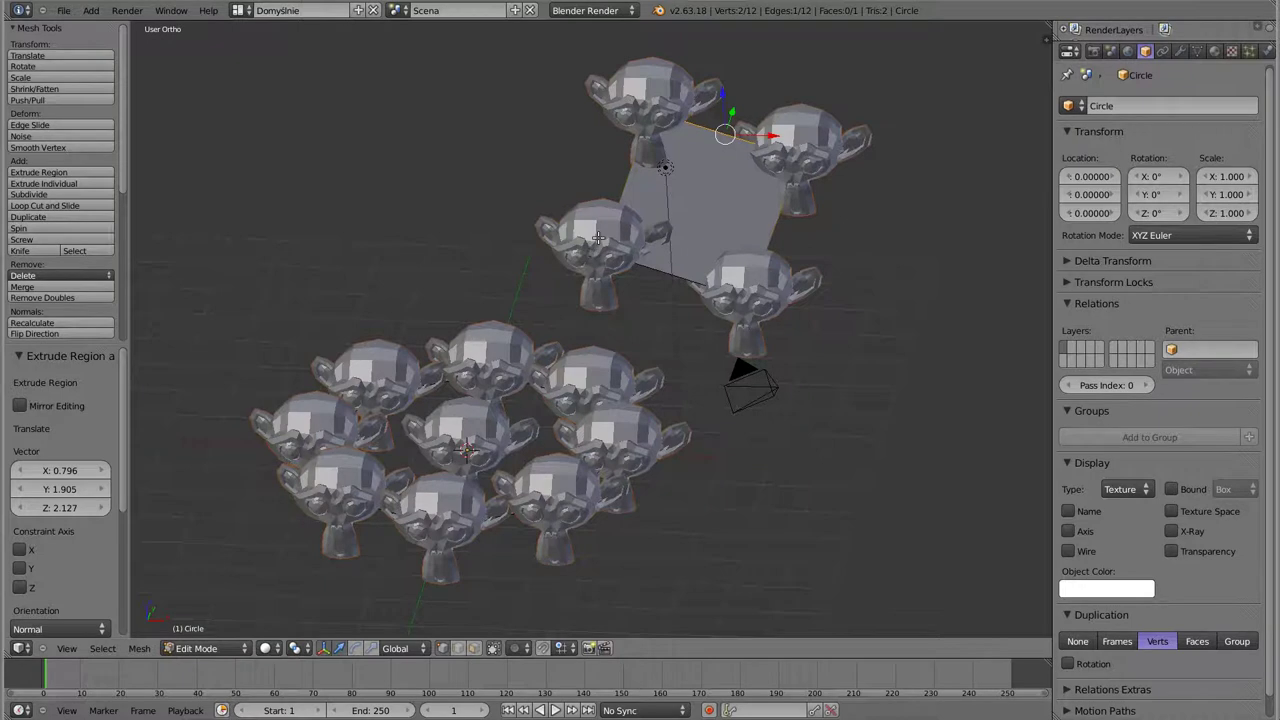
mouse_move(640, 381)
middle_mouse_down()
mouse_move(700, 494)
mouse_move(471, 286)
mouse_move(494, 251)
mouse_move(486, 271)
mouse_move(572, 232)
mouse_move(594, 404)
middle_mouse_up()
mouse_move(590, 418)
middle_mouse_down()
mouse_move(628, 417)
mouse_move(618, 425)
middle_mouse_up()
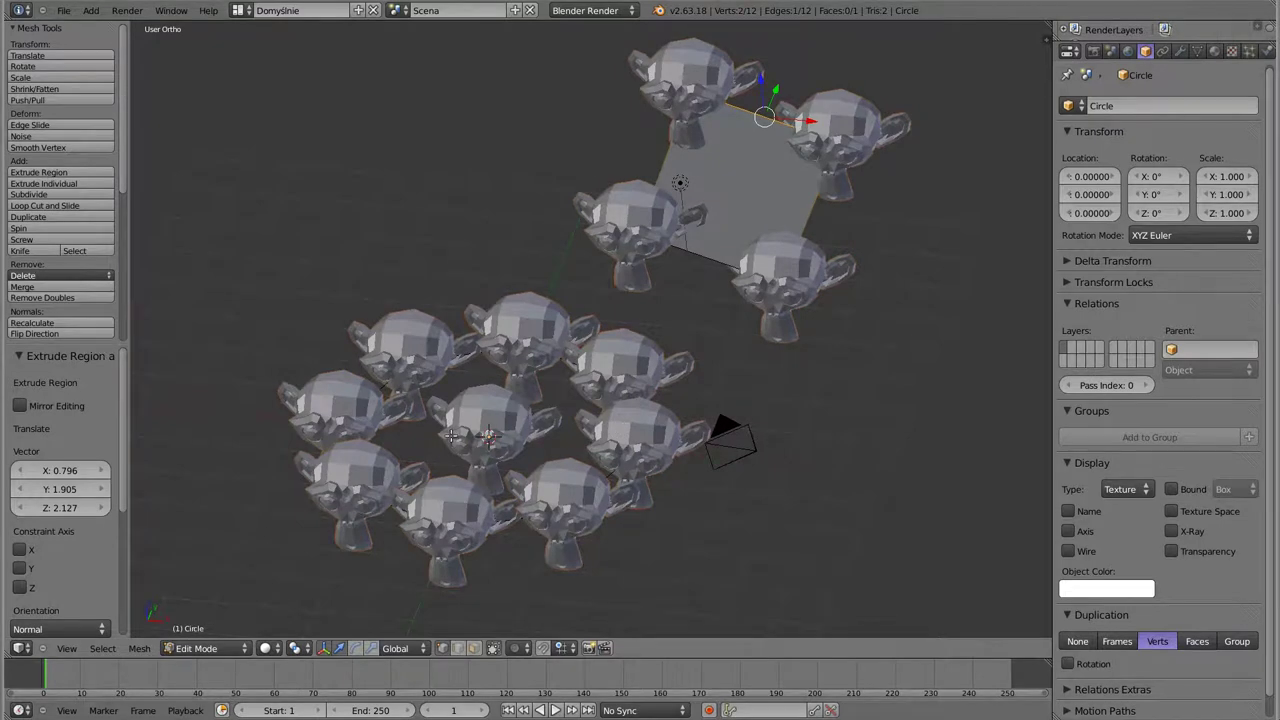
key("Tab")
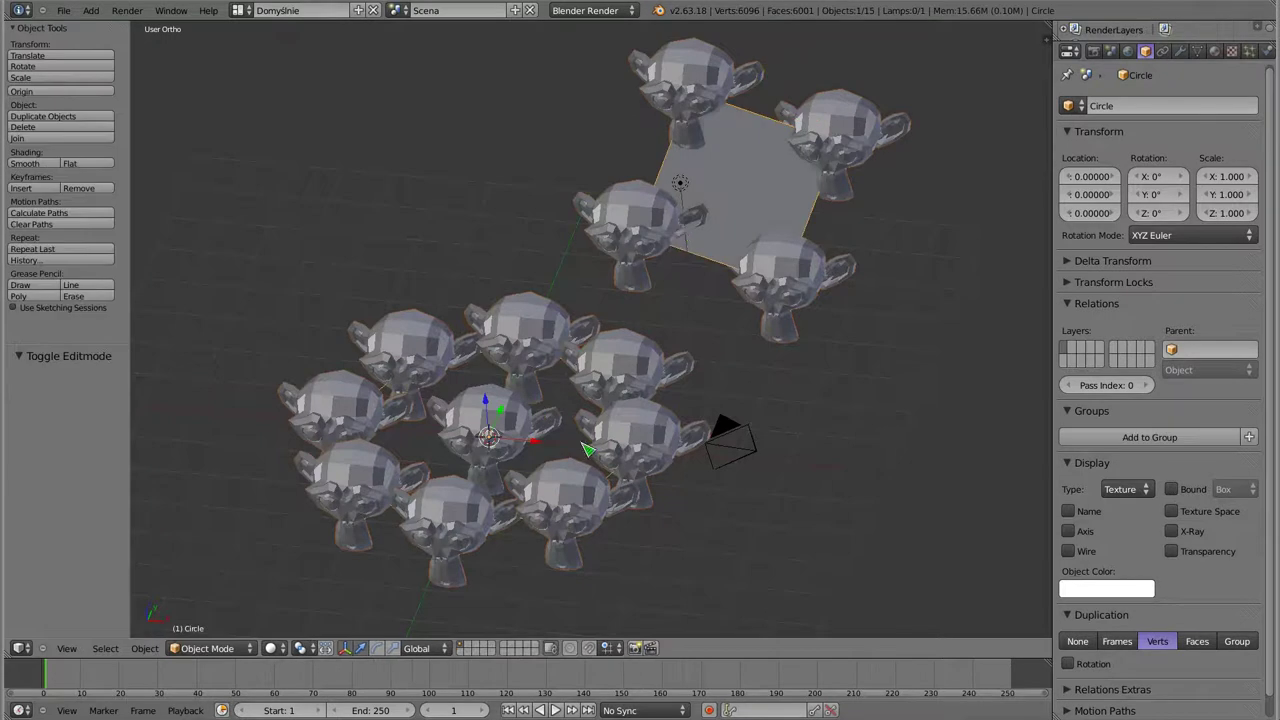
right_click(502, 432)
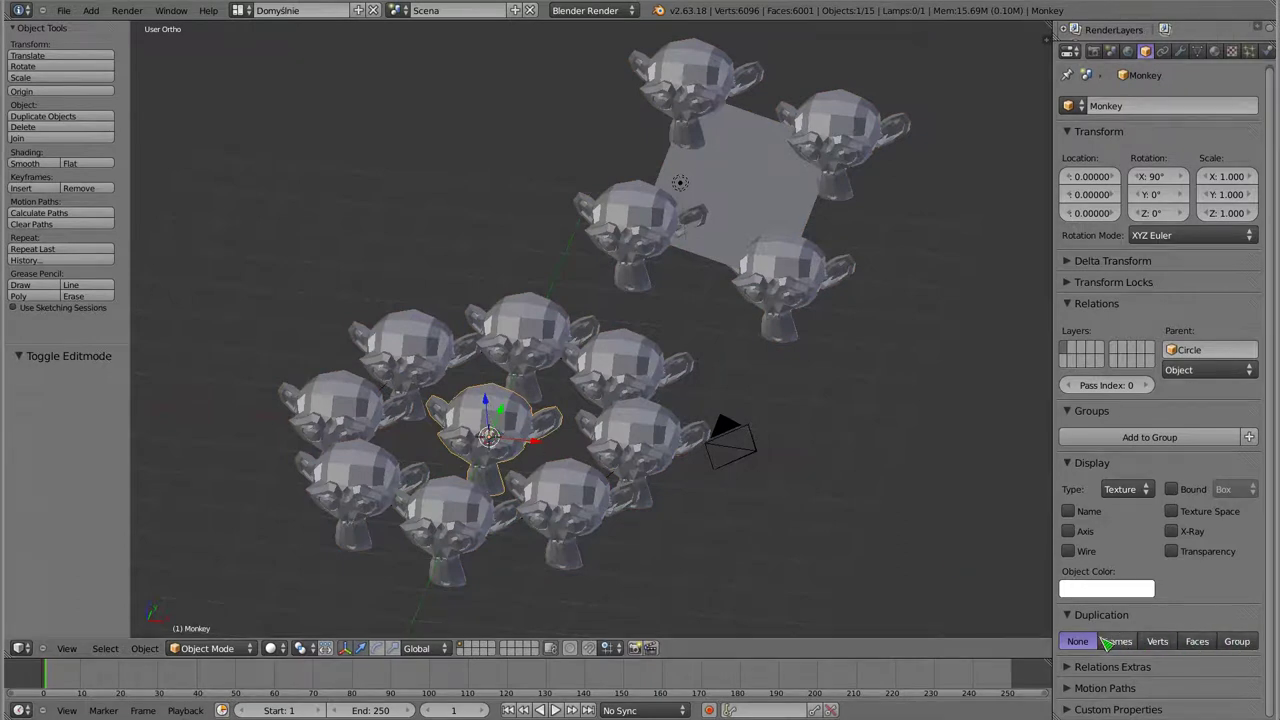
Toggle the monkey's Verts duplication on and off, then look through the scene camera.
left_click(1160, 641)
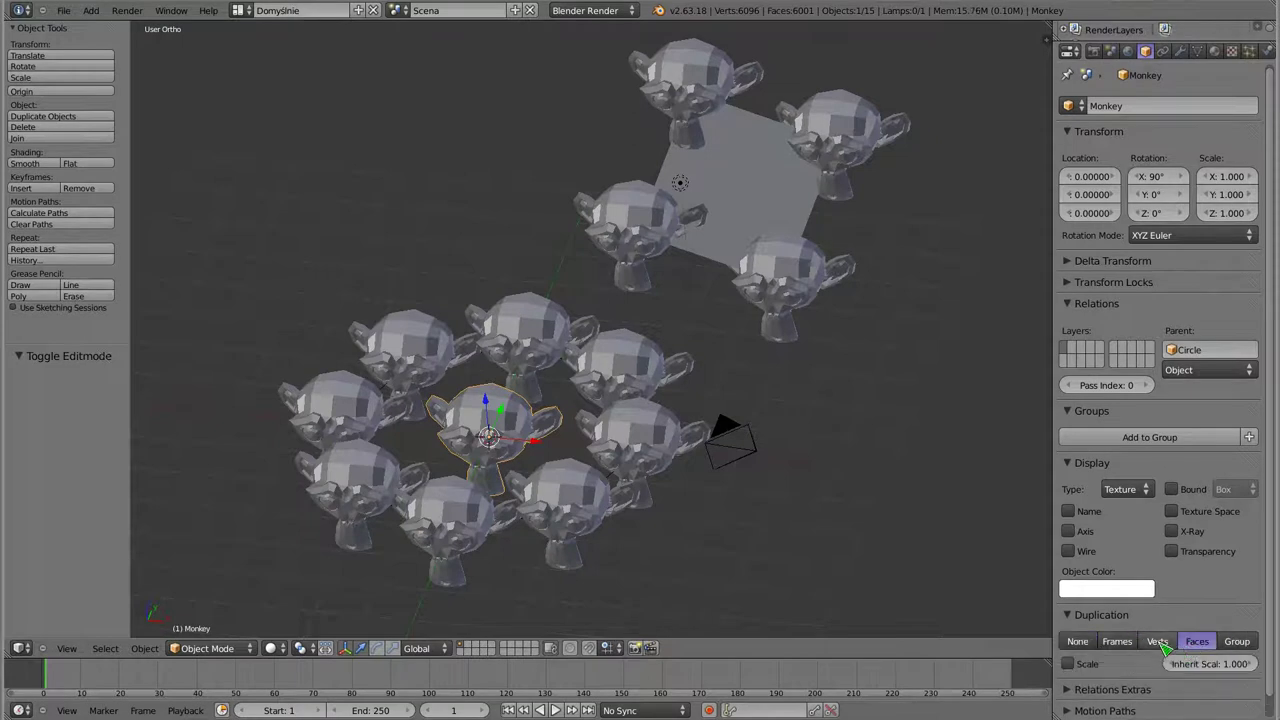
left_click(1077, 641)
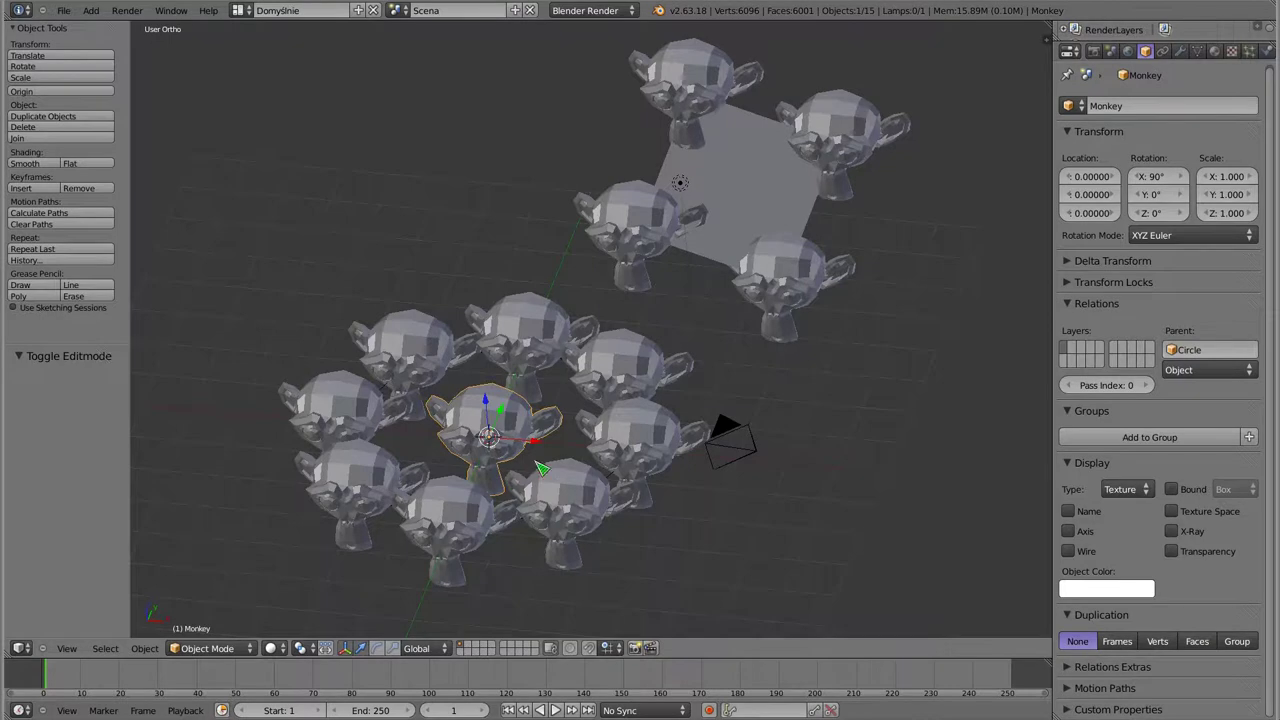
middle_click_drag(442, 431, 416, 365)
middle_click_drag(744, 513, 794, 491)
middle_click_drag(689, 357, 620, 380)
middle_click_drag(483, 395, 489, 375)
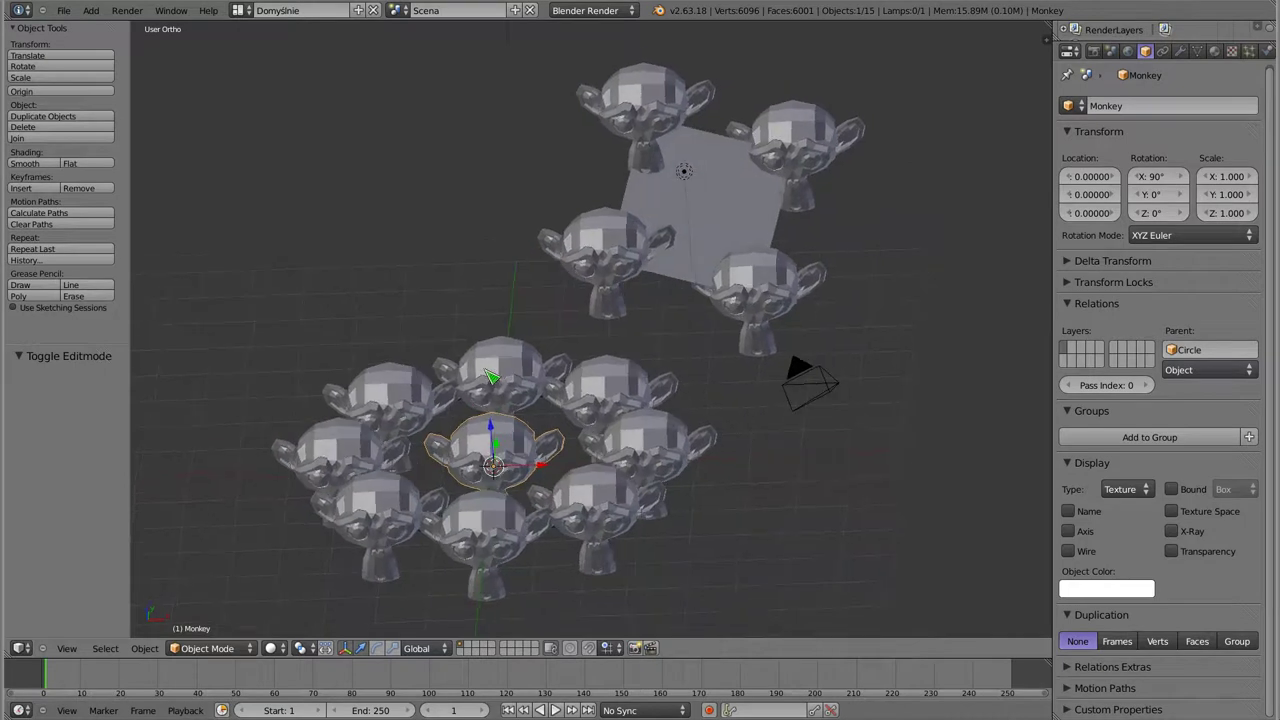
key("KP_0")
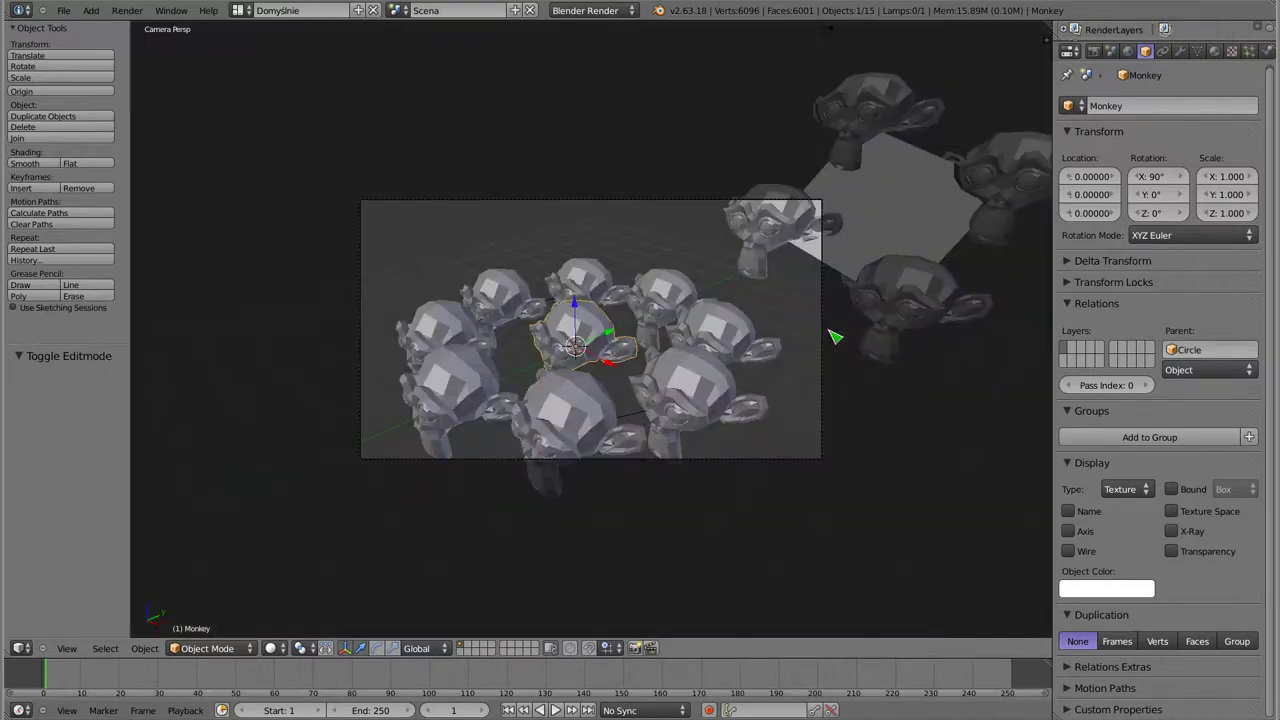
Move the camera back along Z to frame both monkey groups and render a test image.
right_click(830, 337)
key("g")
key("z")
key("z")
left_click(750, 405)
key("g")
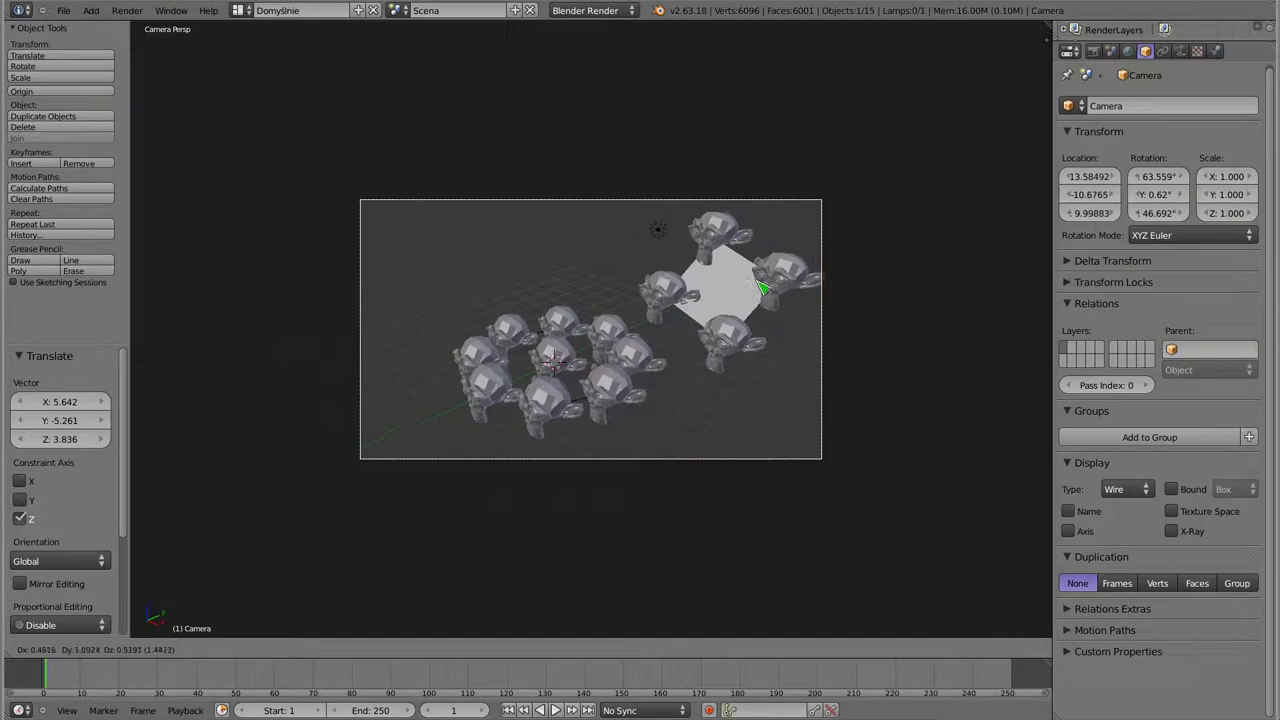
left_click(760, 290)
key("F12")
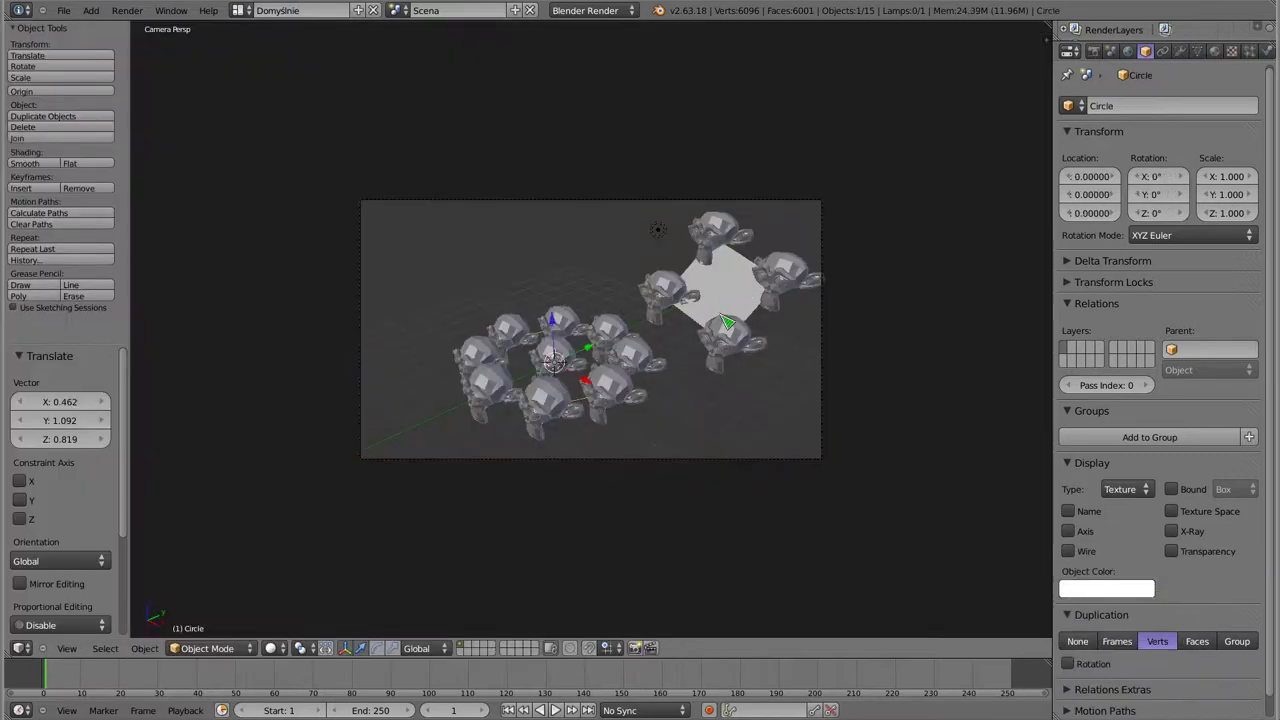
key("KP_0")
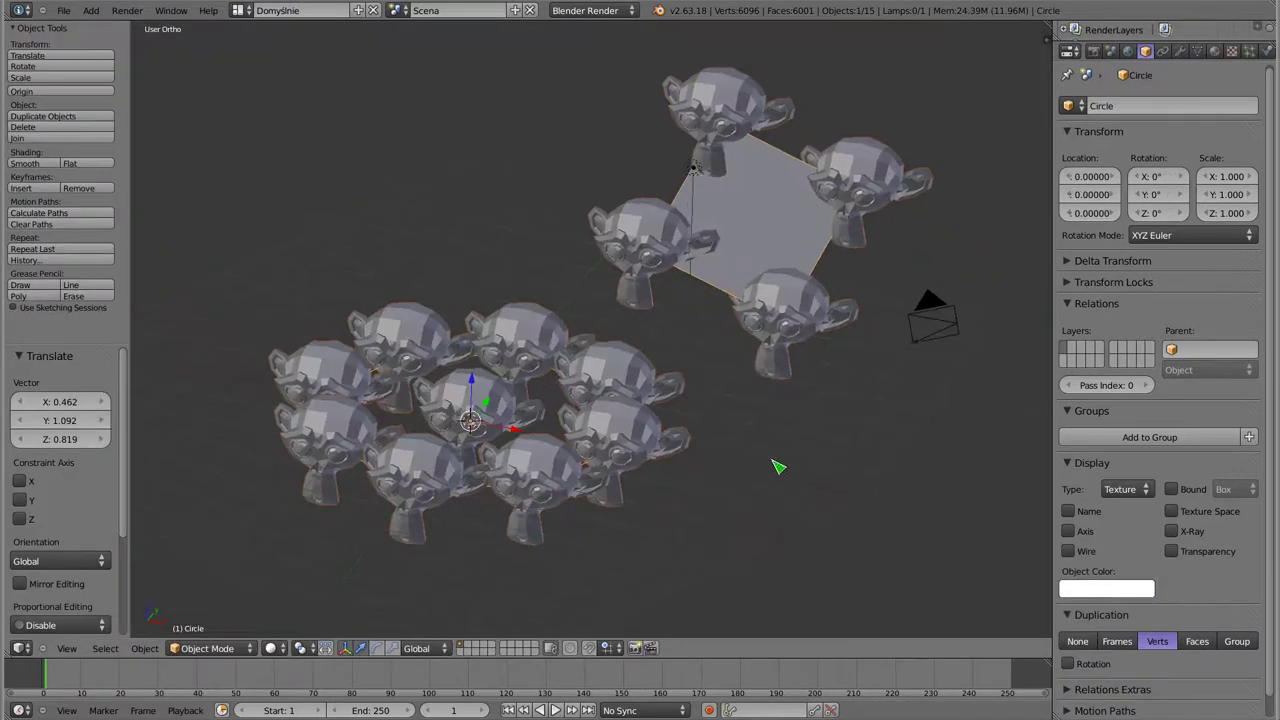
Reshape the central monkey's mesh into a pointed spike shared by all twelve copies.
middle_click_drag(540, 342, 525, 370)
right_click(500, 392)
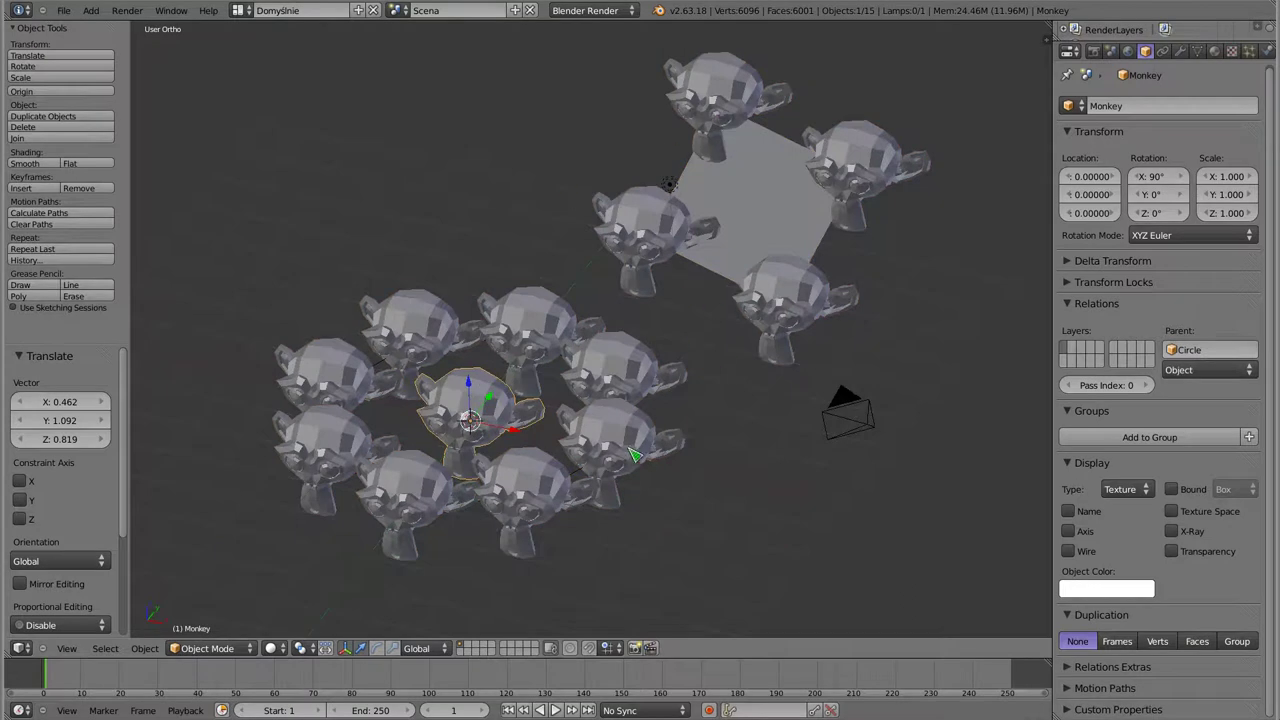
key("s")
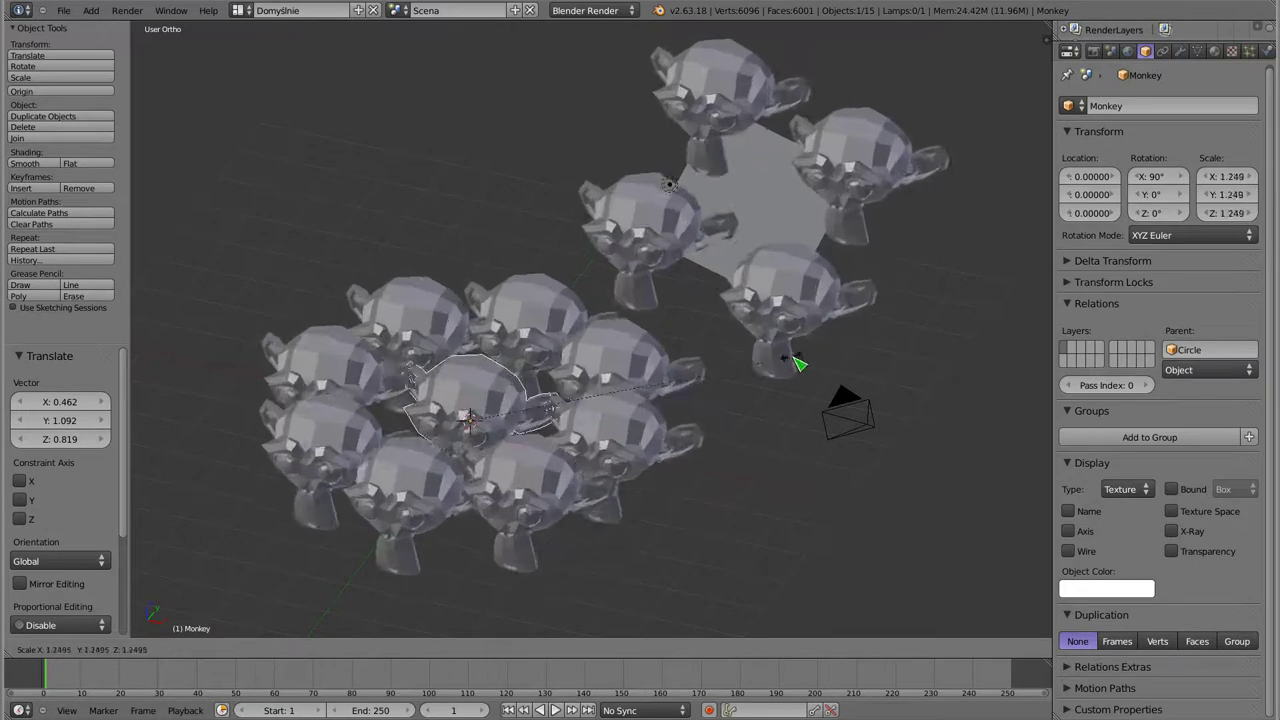
key("Escape")
key("Tab")
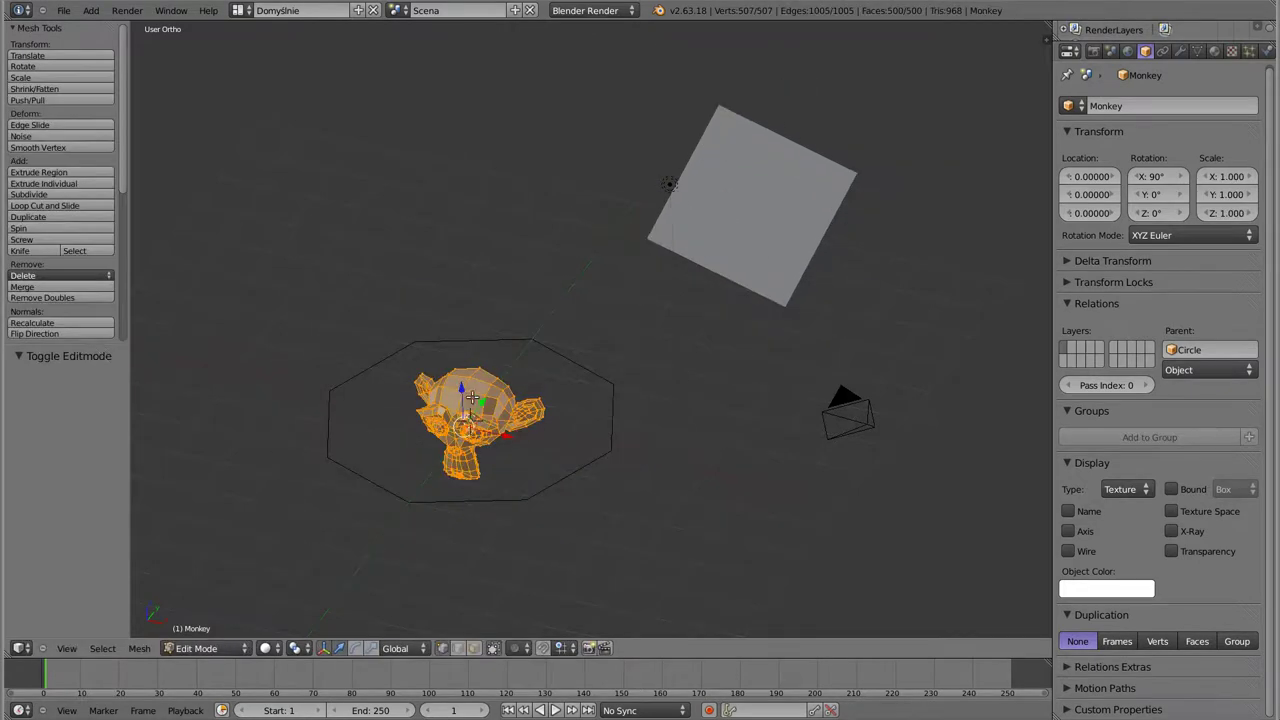
key("a")
key("Tab")
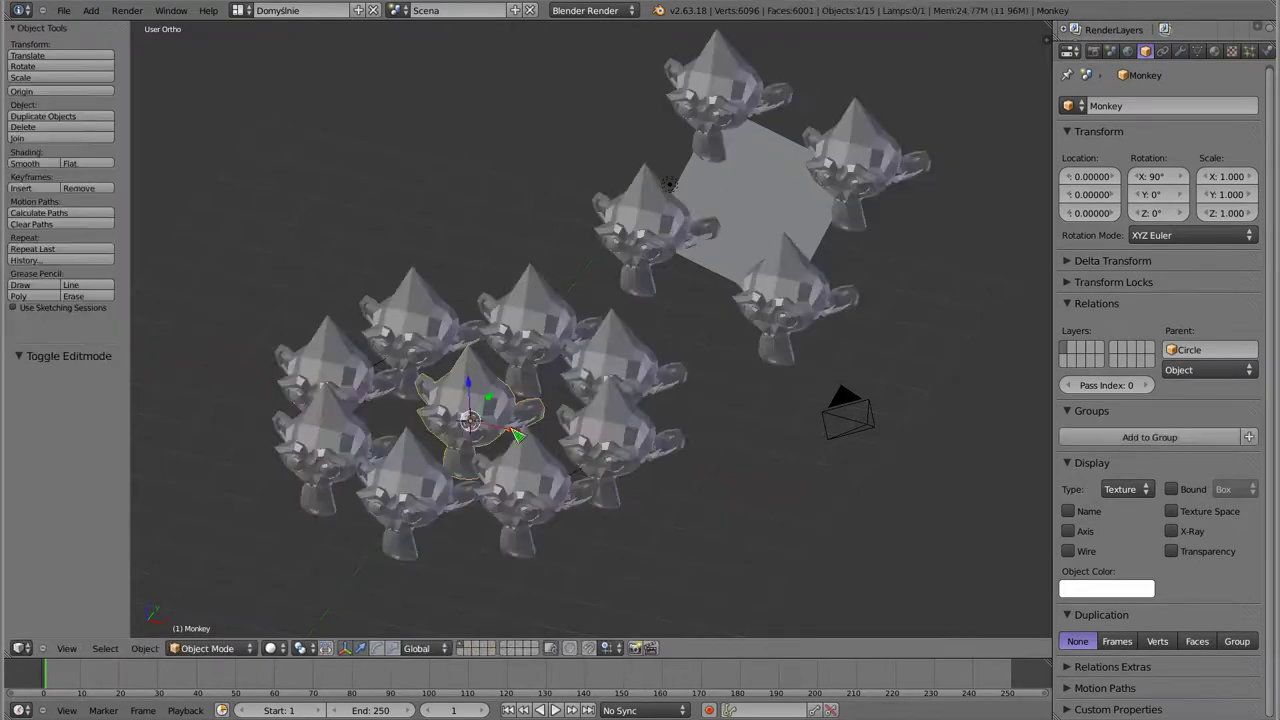
mouse_move(565, 423)
middle_mouse_down()
mouse_move(590, 406)
mouse_move(568, 386)
middle_mouse_up()
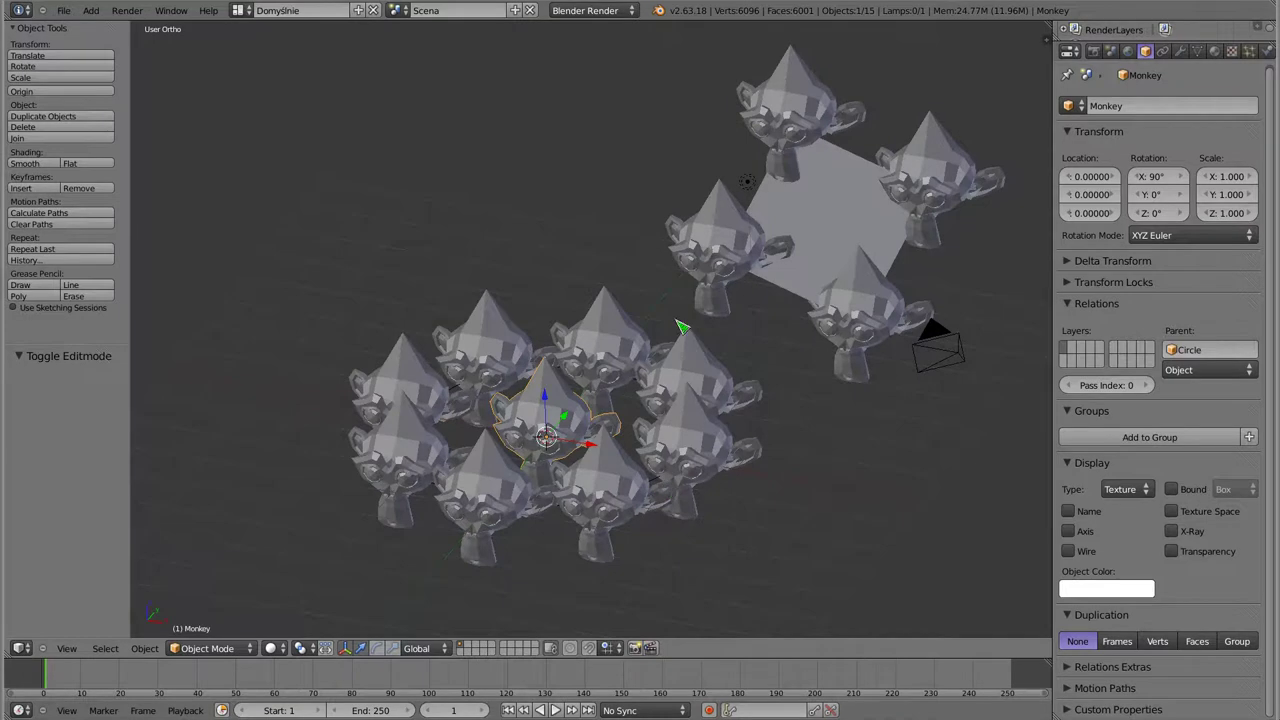
middle_click_drag(753, 340, 680, 363)
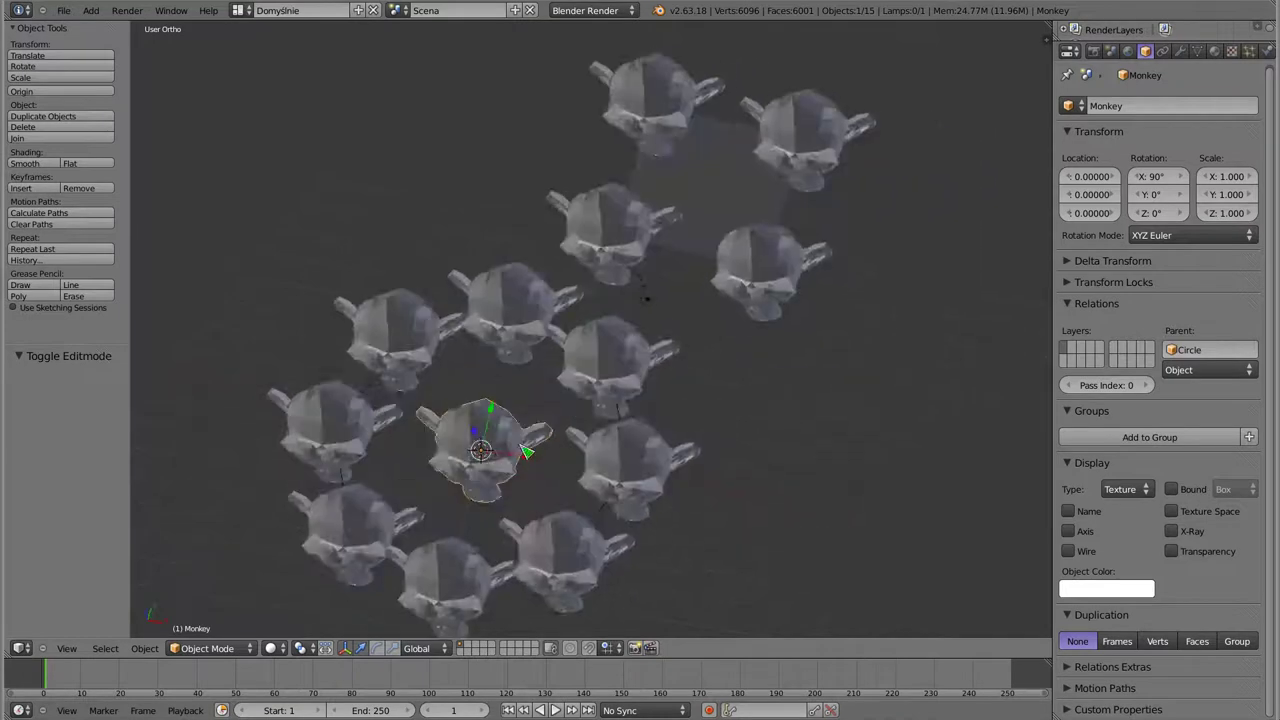
key("ctrl+z")
key("ctrl+z")
key("ctrl+shift+z")
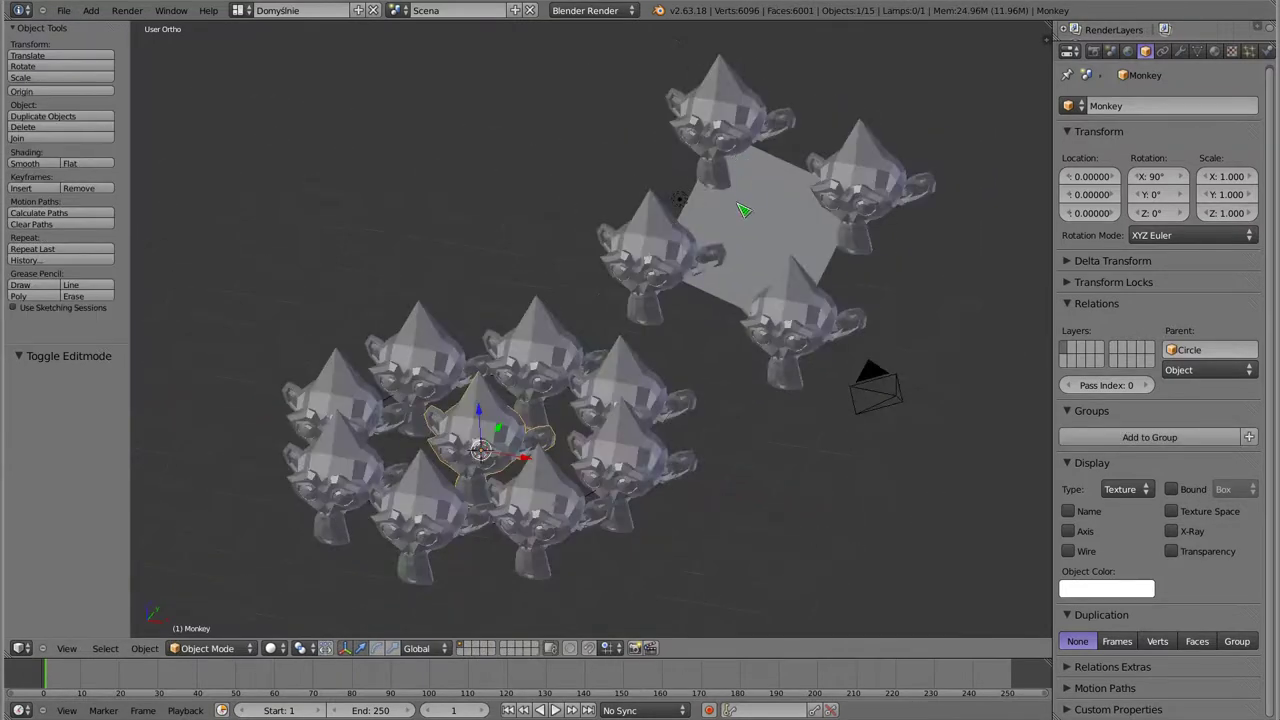
Delete the four extra circle vertices, leaving eight, and switch to top view.
key("Tab")
right_click(722, 130)
right_click(861, 204, "shift")
right_click(790, 324, "shift")
right_click(659, 263, "shift")
key("x")
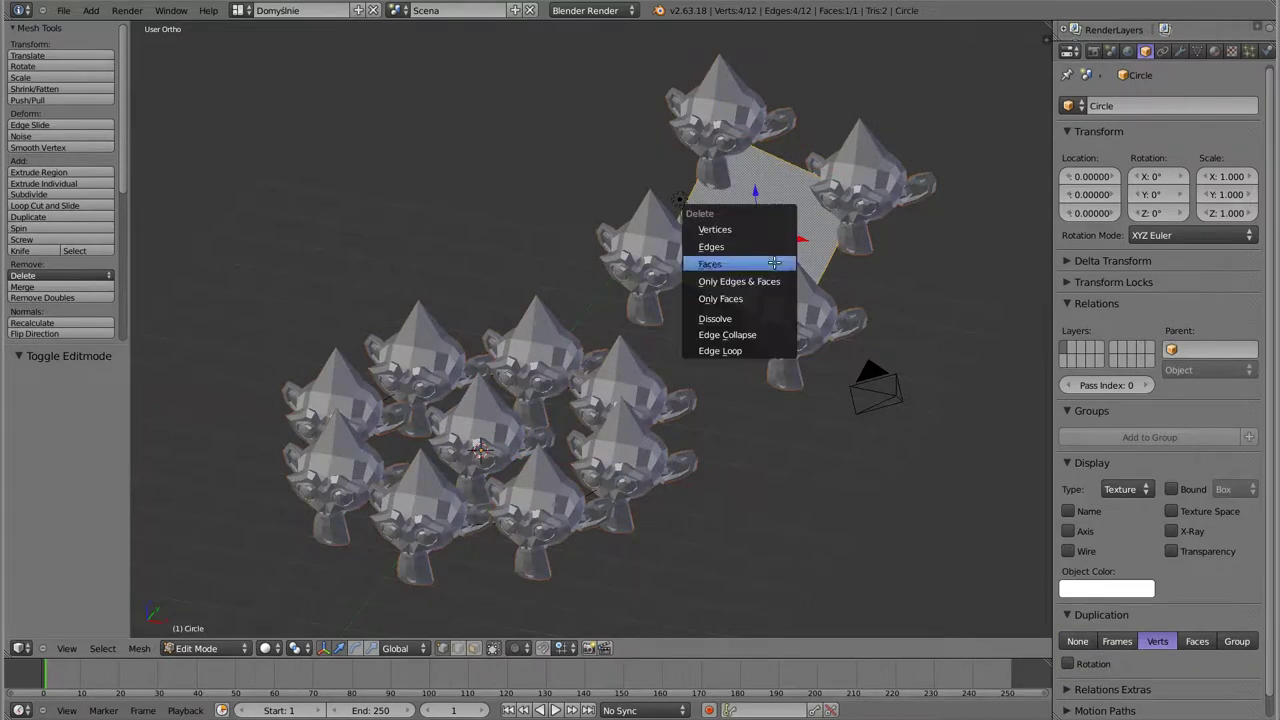
left_click(738, 230)
middle_click_drag(476, 291, 596, 333)
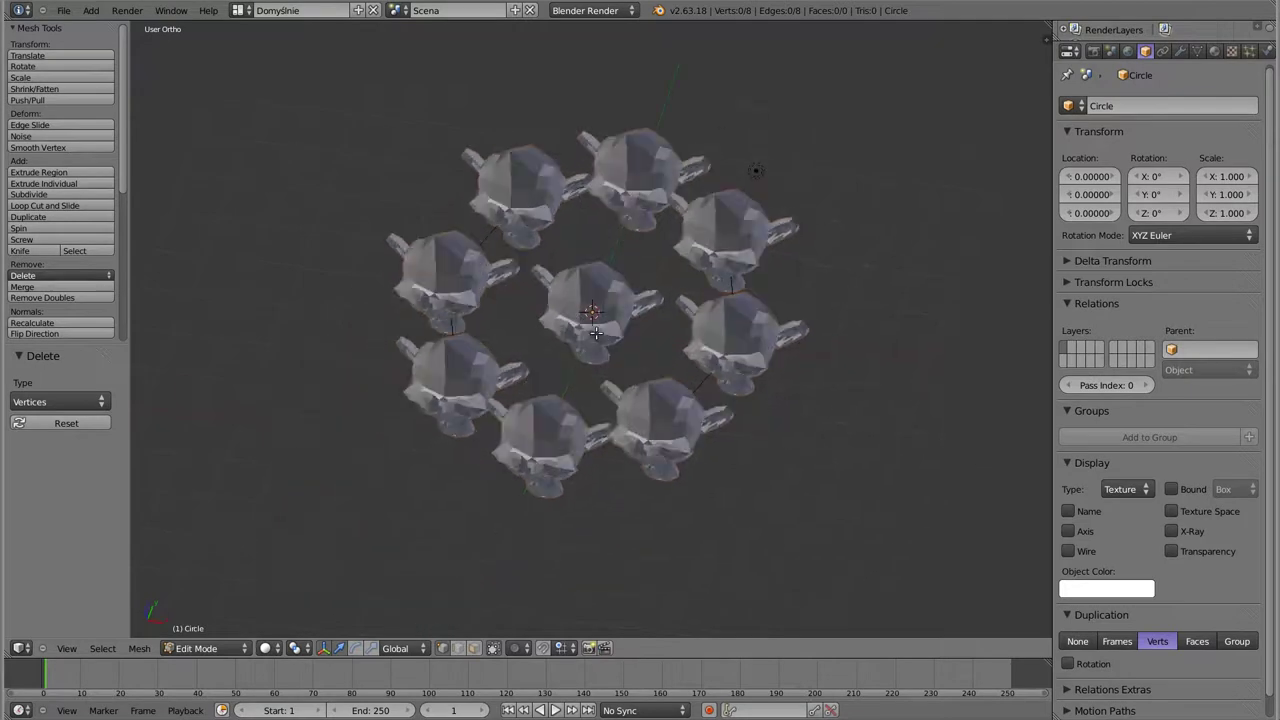
key("KP_7")
key("Tab")
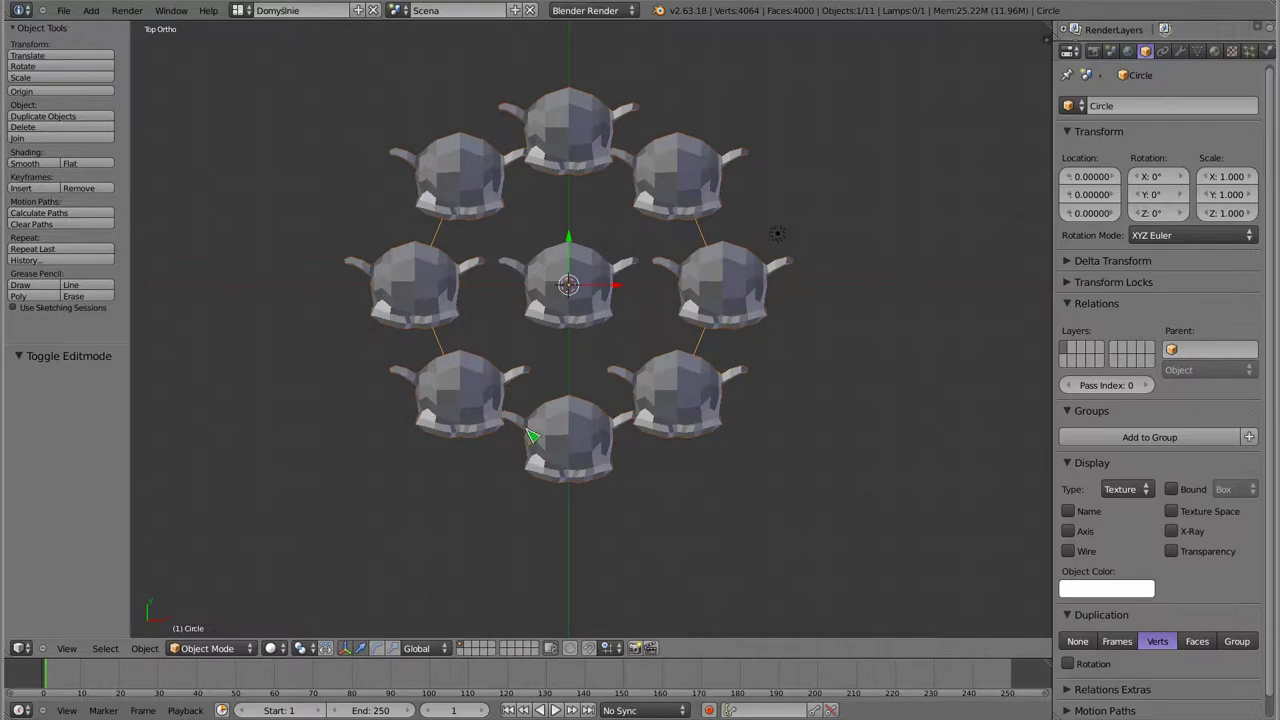
Select the central monkey and try a free rotation, then cancel it.
right_click(619, 300)
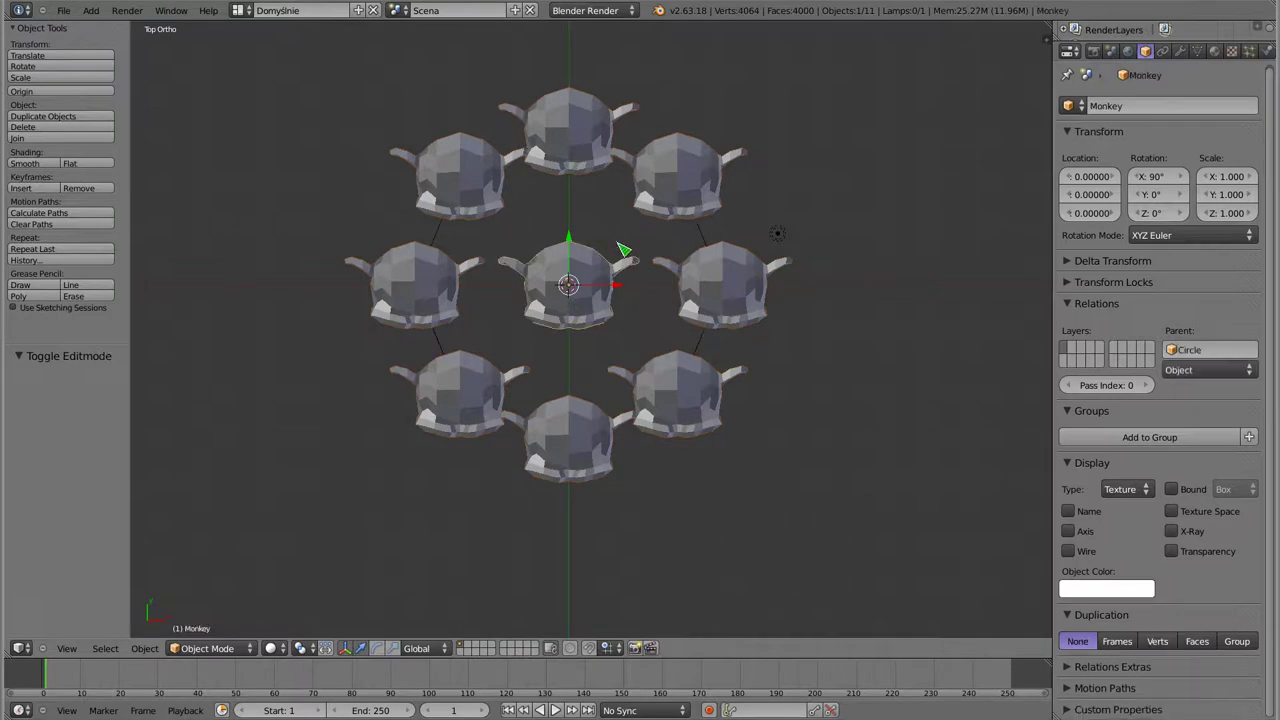
key("r")
key("r")
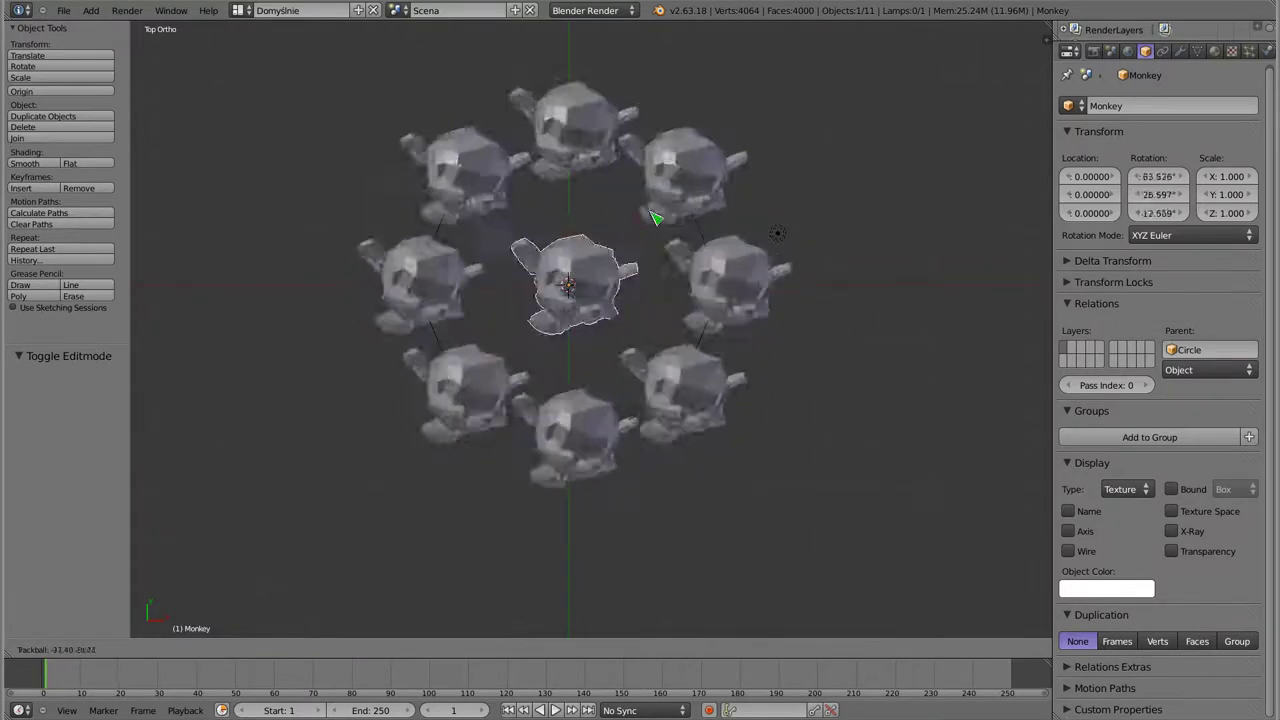
right_click(615, 282)
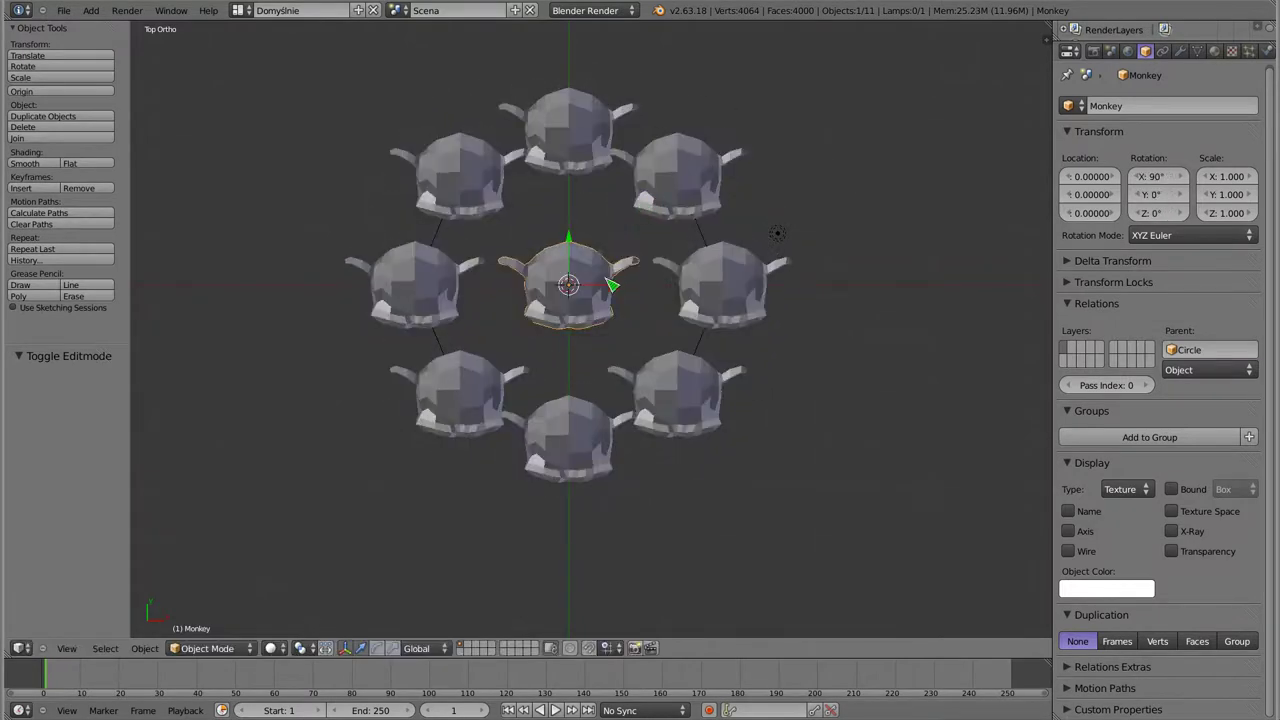
Select the circle, show the transform sidebar enlarged, and switch to wireframe before selecting the monkey.
middle_click_drag(570, 457, 561, 270)
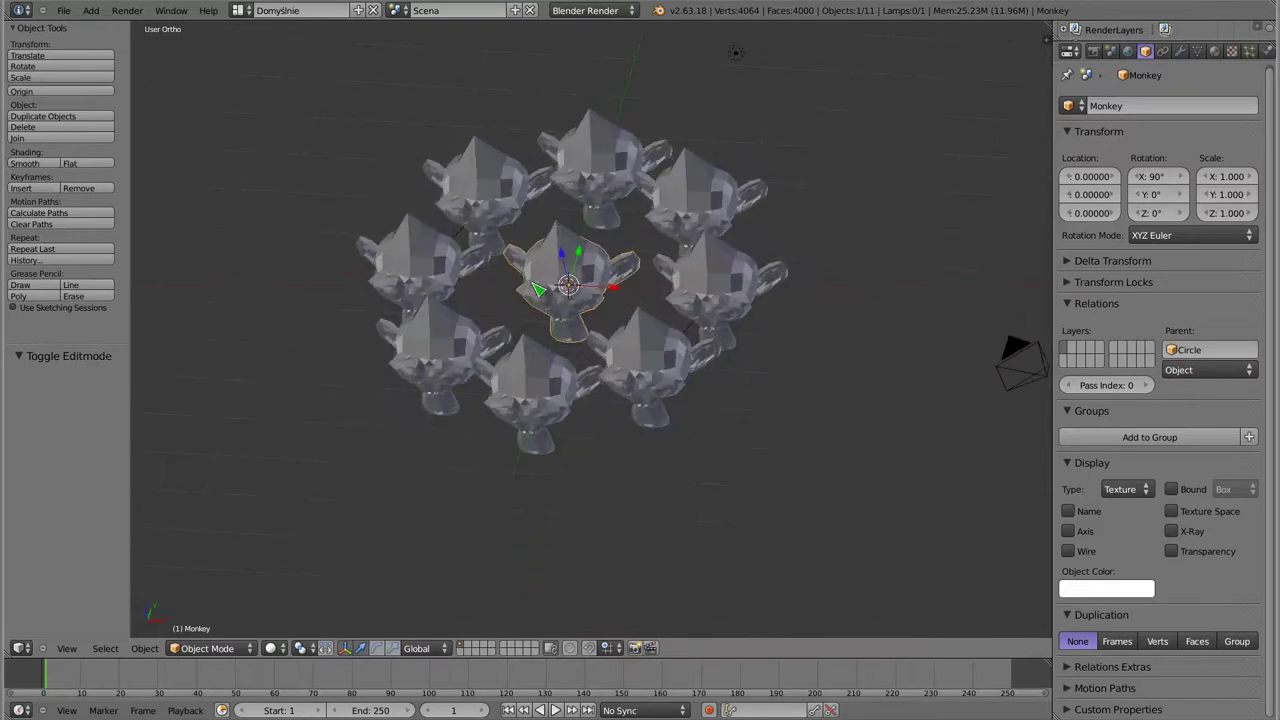
key("KP_8")
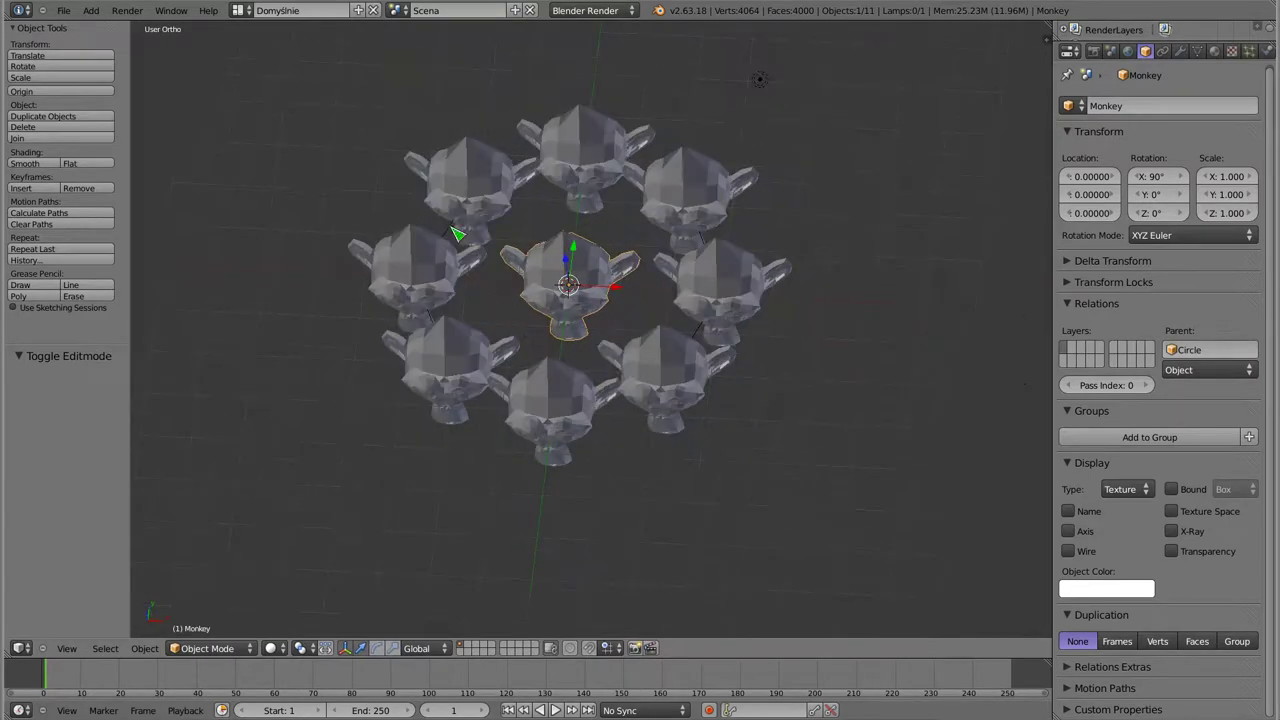
right_click(455, 233)
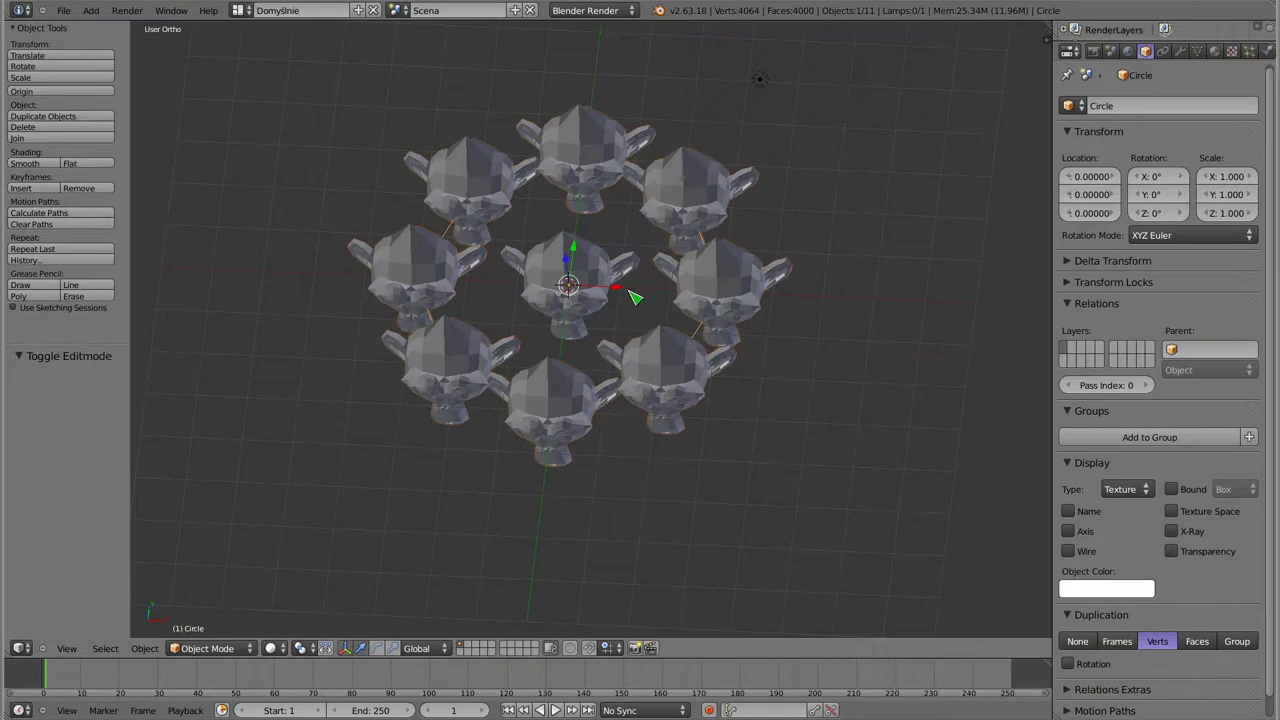
key("n")
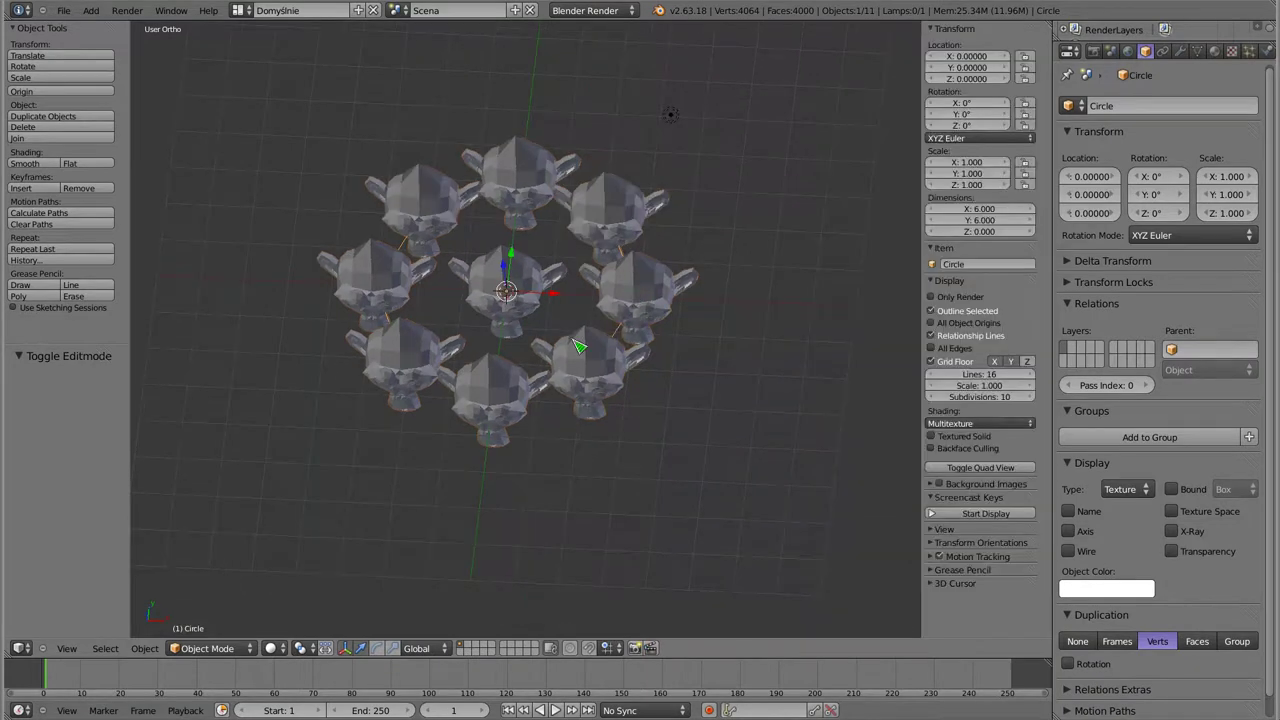
key("z")
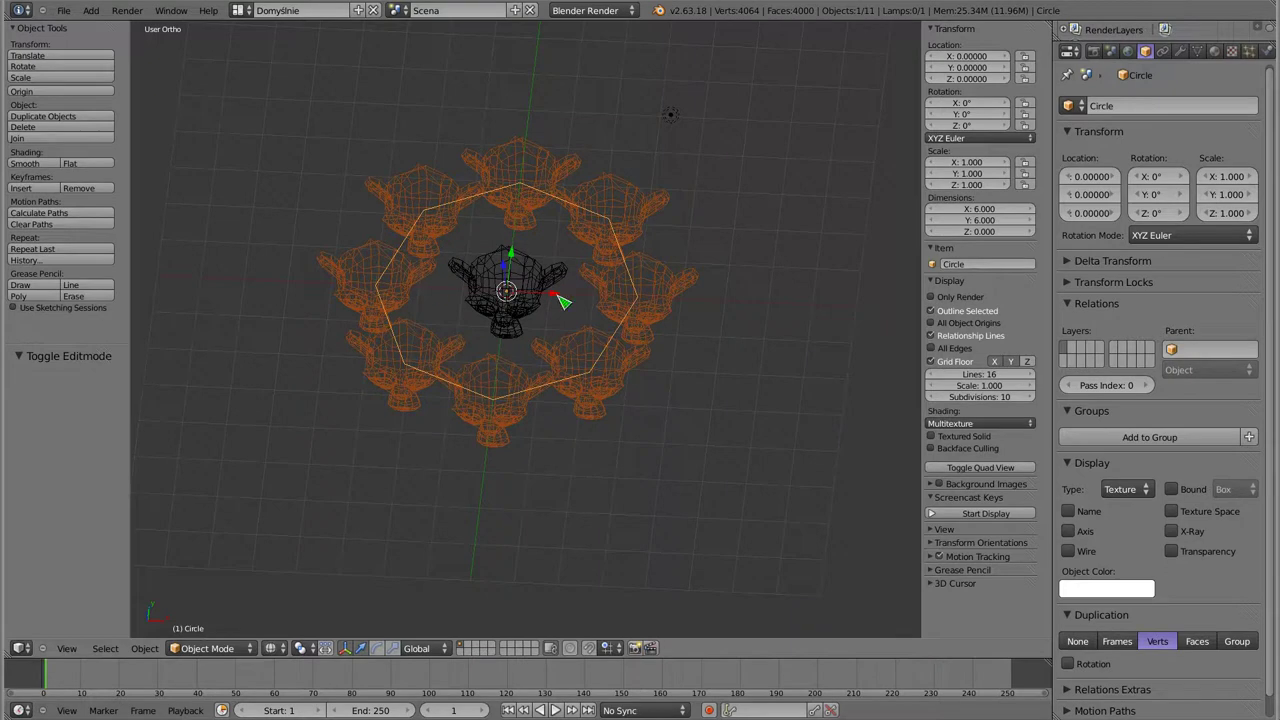
middle_click_drag(980, 140, 985, 155, "ctrl")
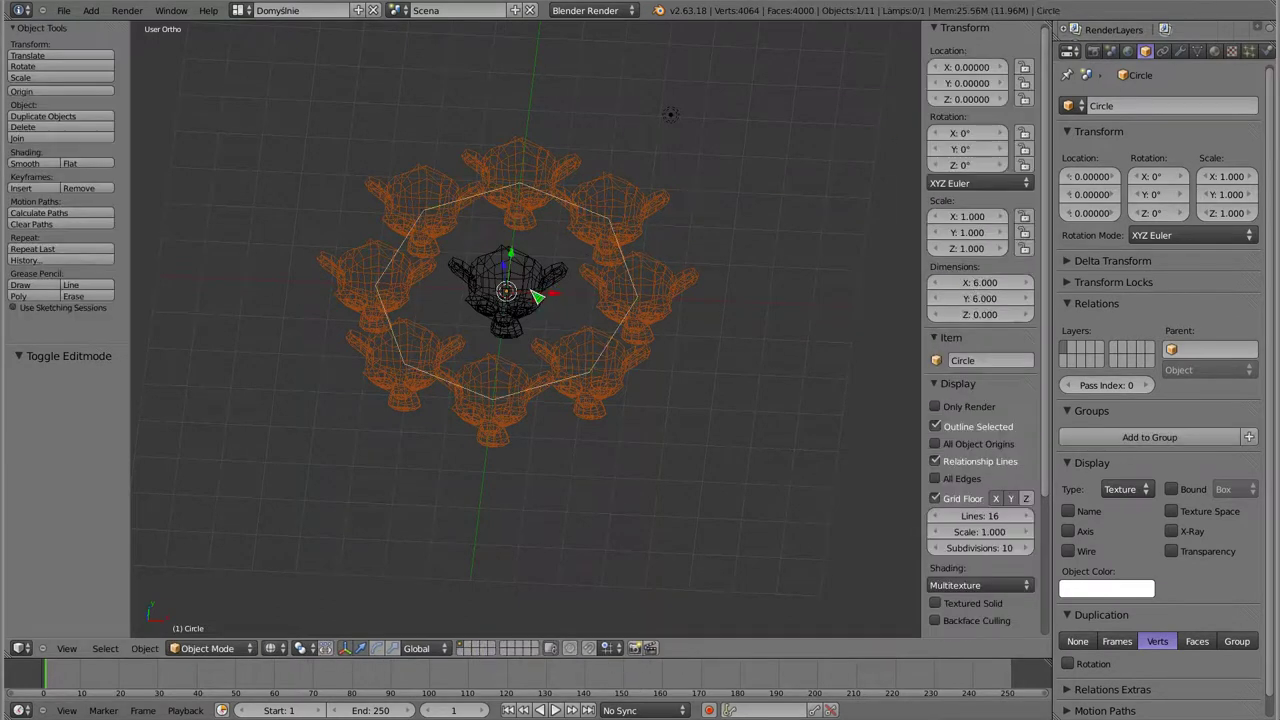
right_click(527, 333)
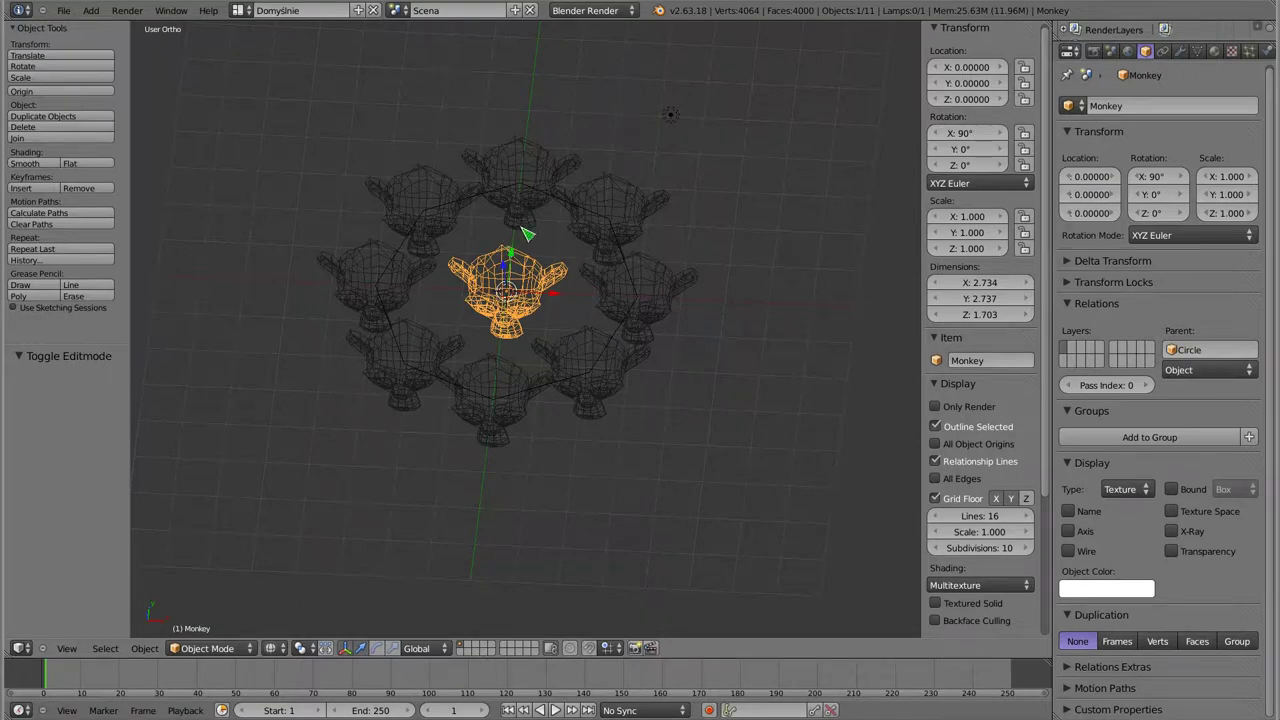
Switch back to solid shading and clear the Monkey's rotation to 0°.
mouse_move(515, 345)
middle_mouse_down()
mouse_move(548, 352)
mouse_move(523, 460)
middle_mouse_up()
key("z")
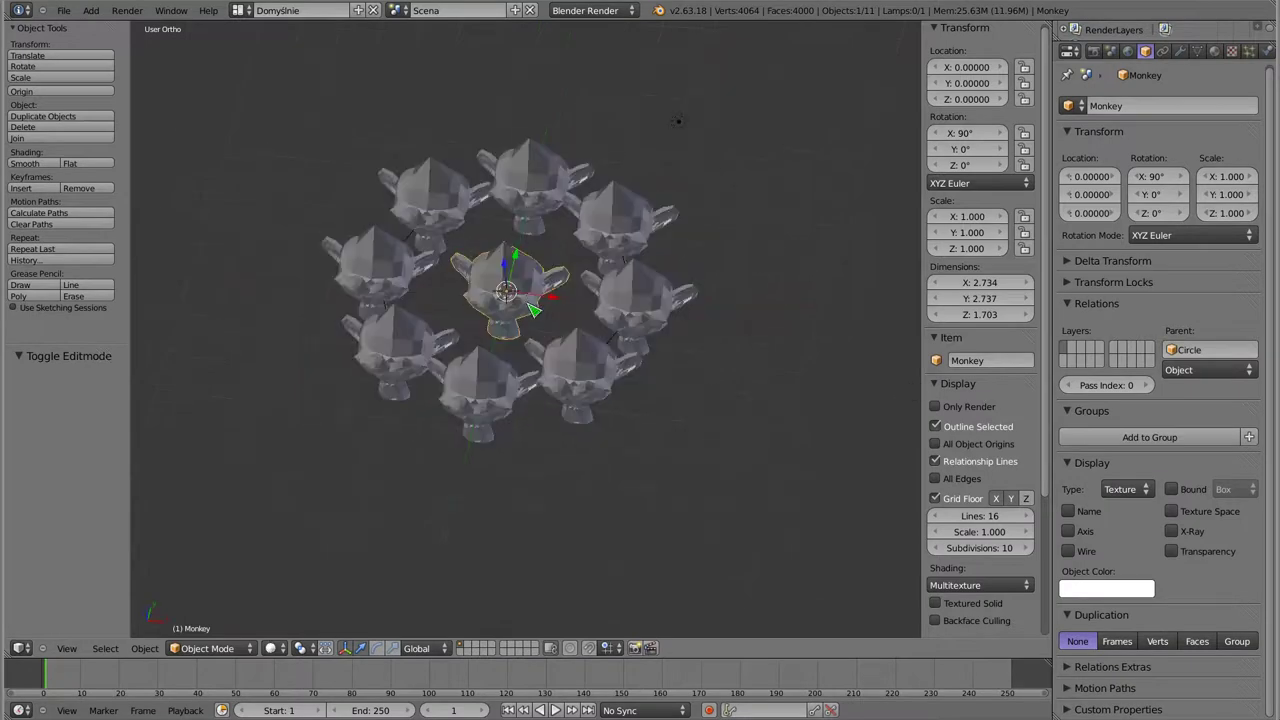
key("alt+r")
Inspect the upright ring from several angles, alternating selection between Circle and Monkey.
mouse_move(500, 355)
middle_mouse_down()
mouse_move(423, 294)
mouse_move(481, 249)
middle_mouse_up()
middle_click_drag(491, 423, 550, 451)
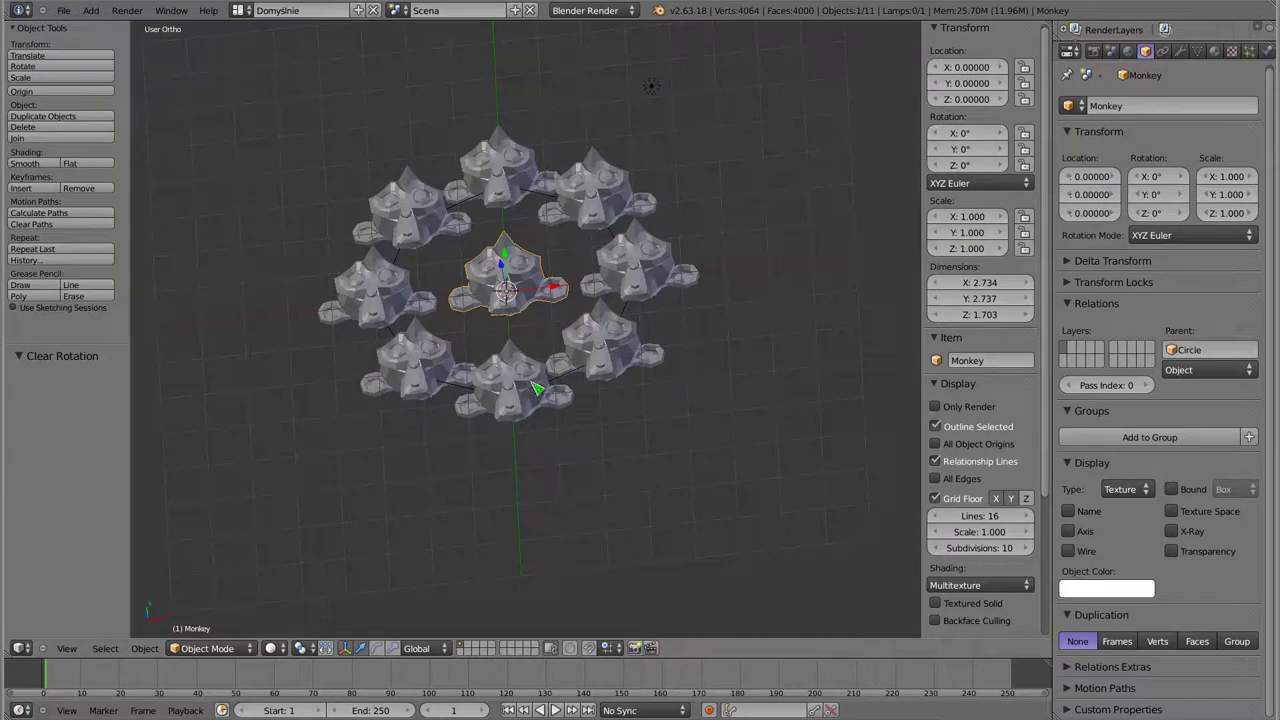
mouse_move(547, 245)
middle_mouse_down()
mouse_move(522, 388)
mouse_move(434, 309)
mouse_move(451, 309)
mouse_move(443, 358)
middle_mouse_up()
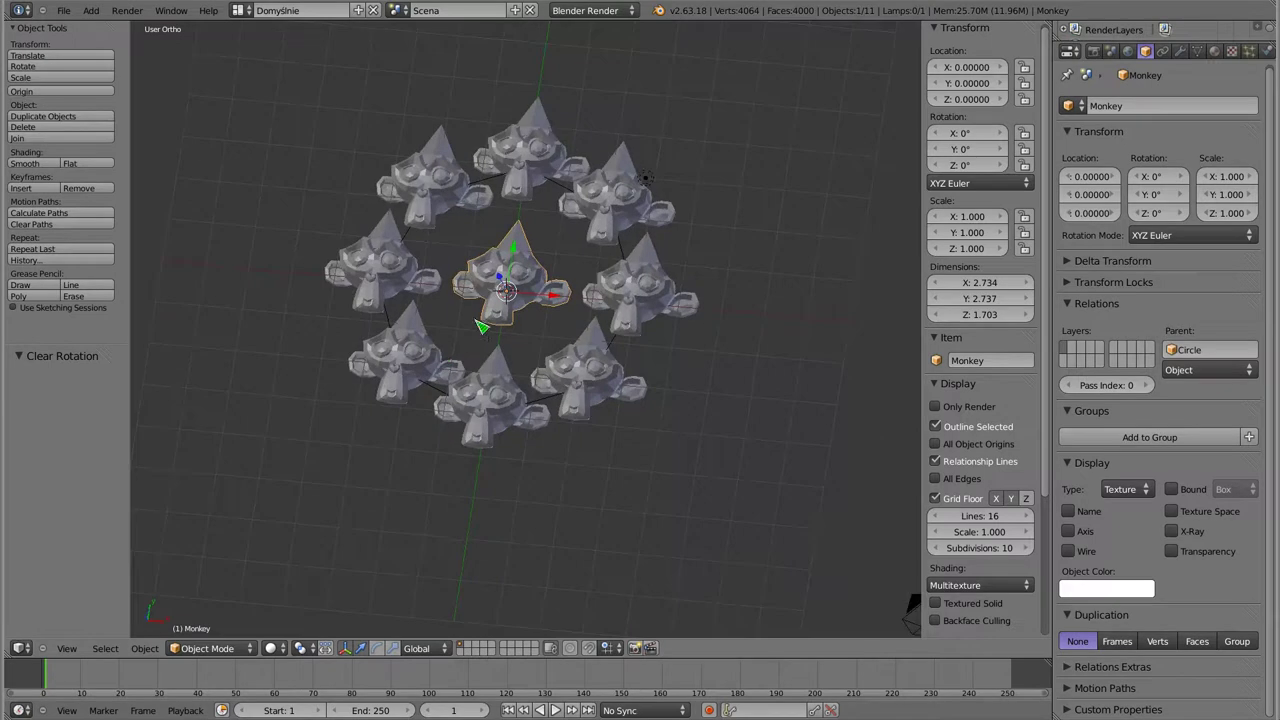
middle_click_drag(514, 400, 606, 328)
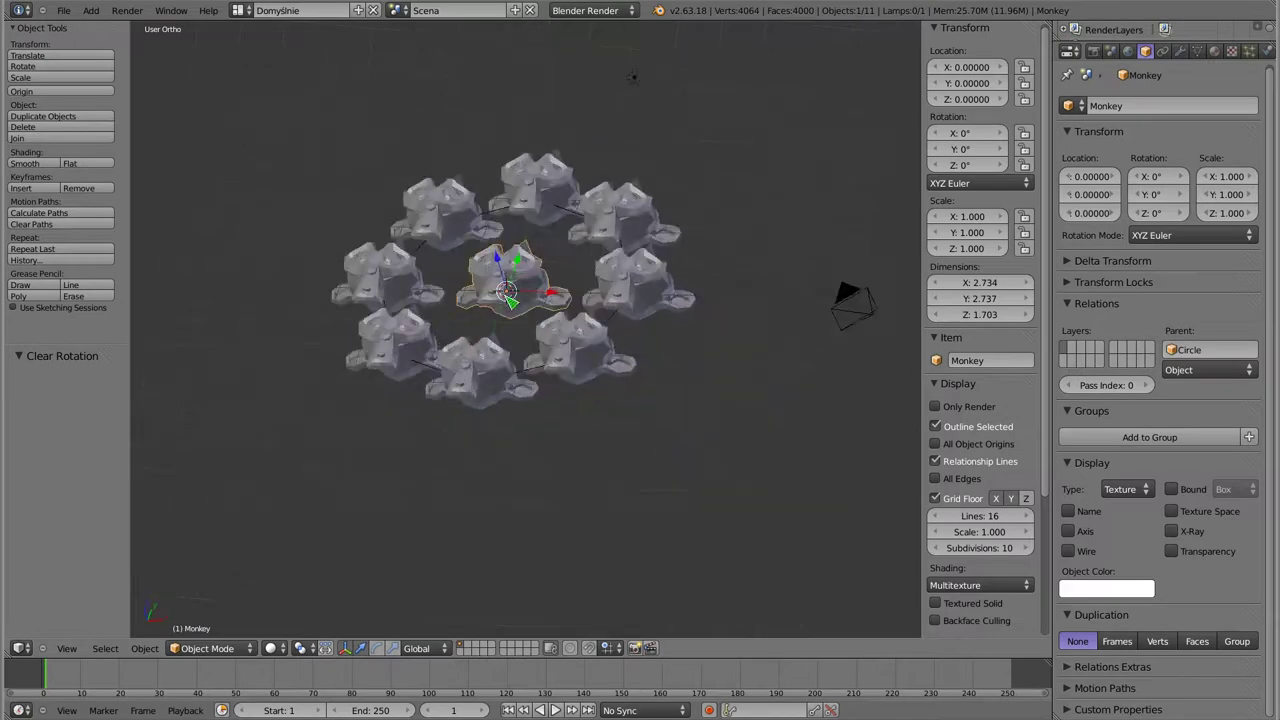
right_click(624, 328)
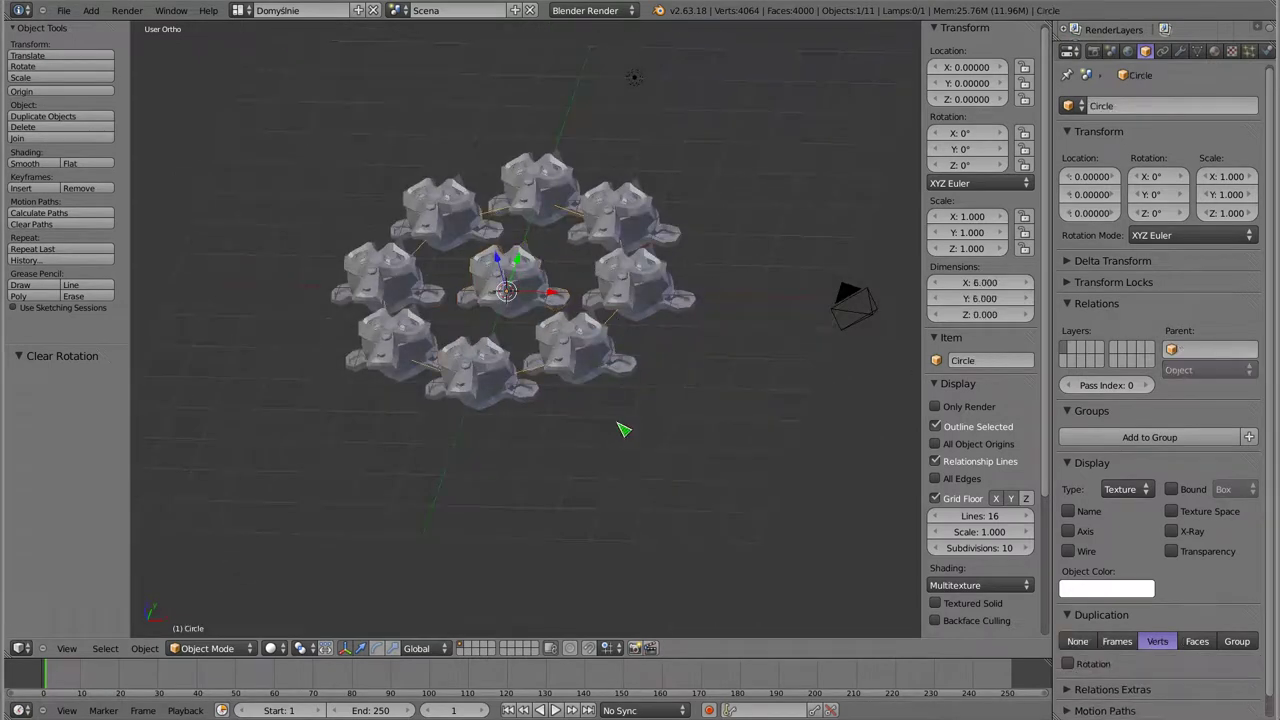
right_click(540, 298)
mouse_move(552, 243)
middle_mouse_down()
mouse_move(523, 234)
mouse_move(535, 232)
middle_mouse_up()
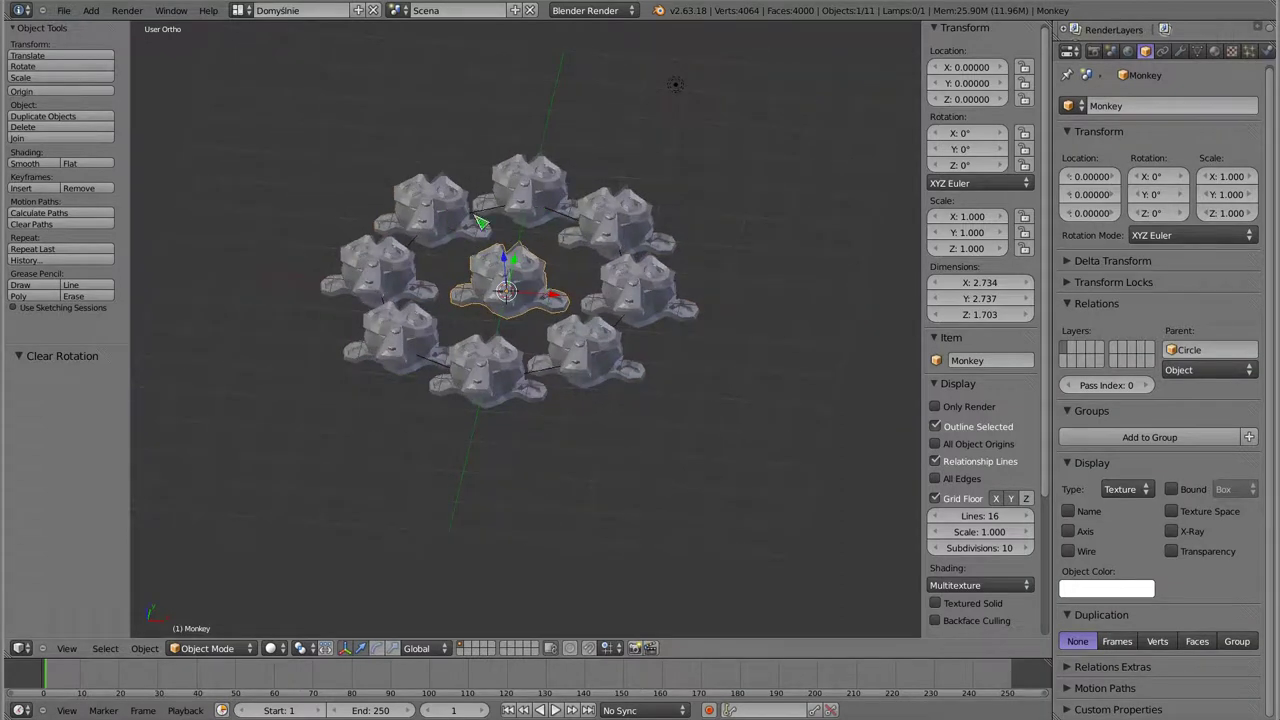
right_click(500, 215)
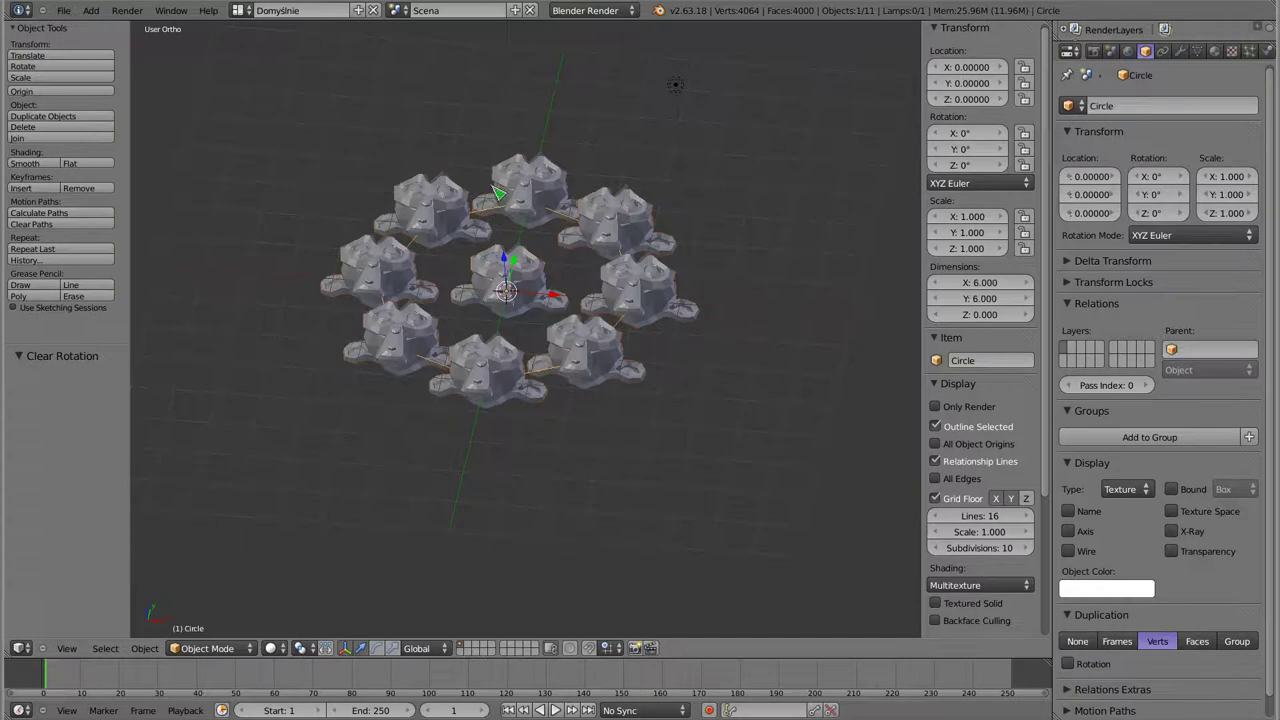
right_click(520, 306)
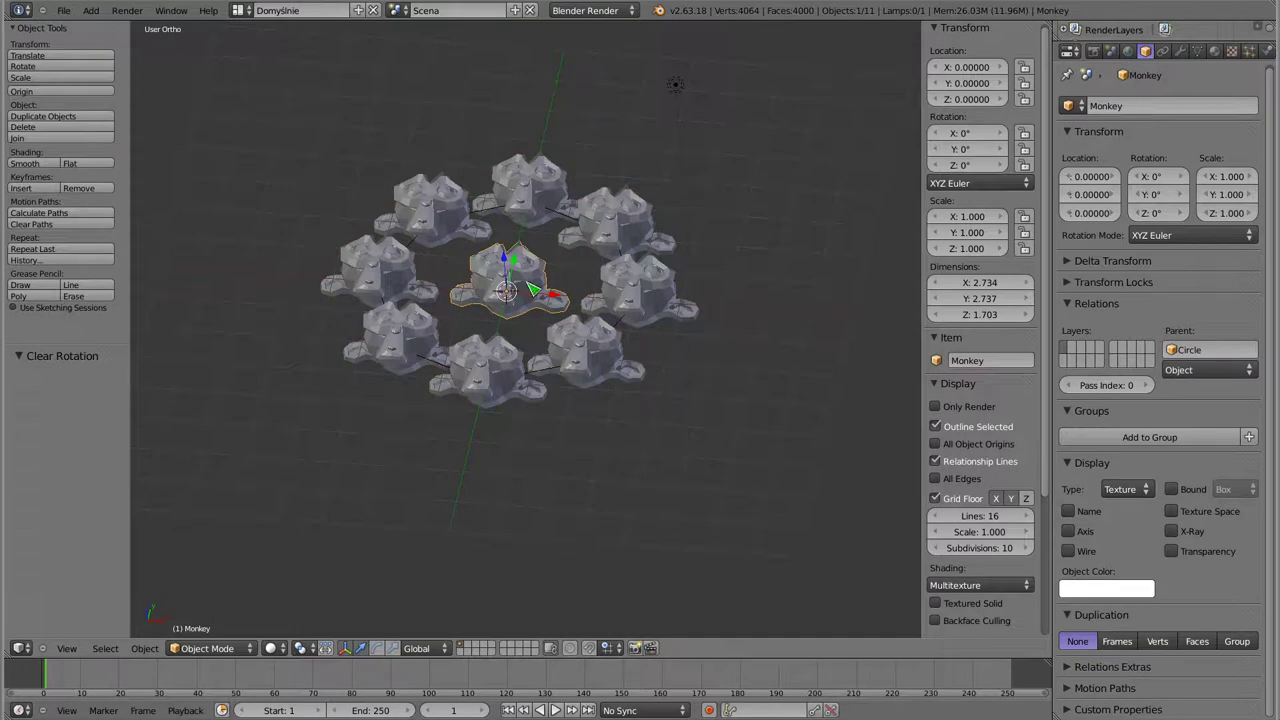
Collapse the Object display, Groups and Relations panels in Object properties.
left_click(1068, 463)
left_click(1068, 411)
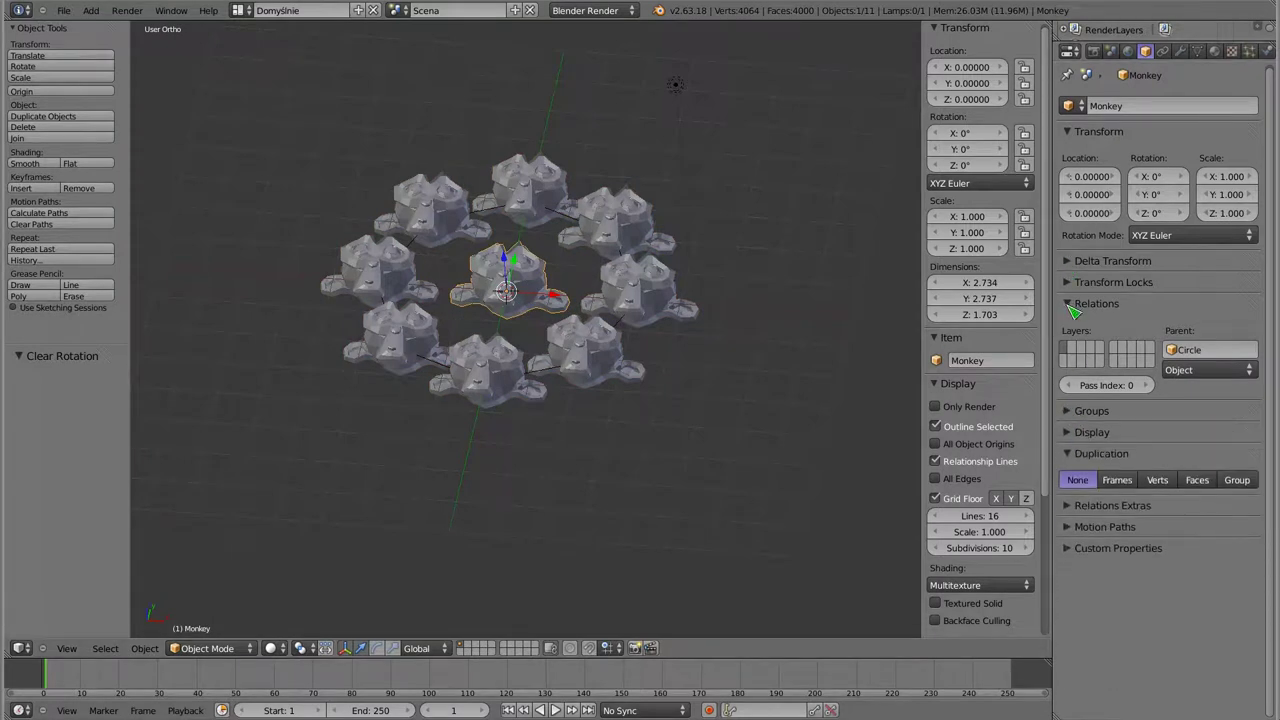
left_click(1068, 304)
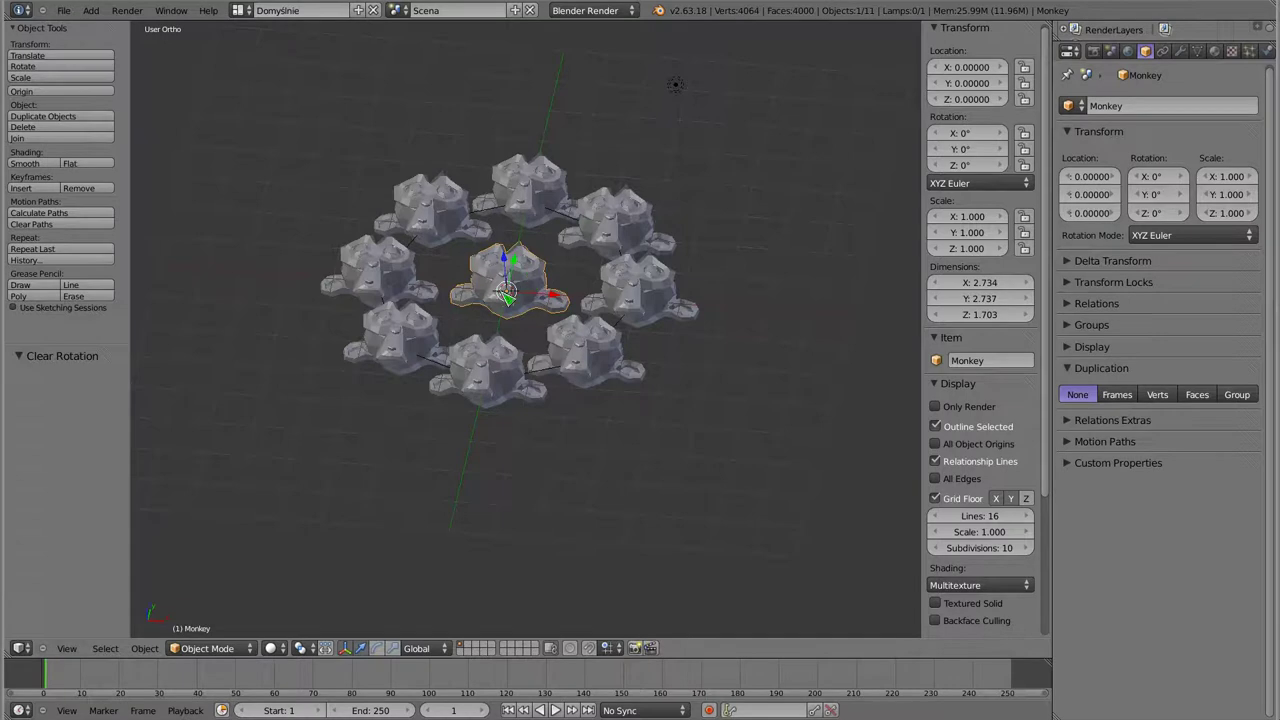
middle_click_drag(508, 342, 508, 290)
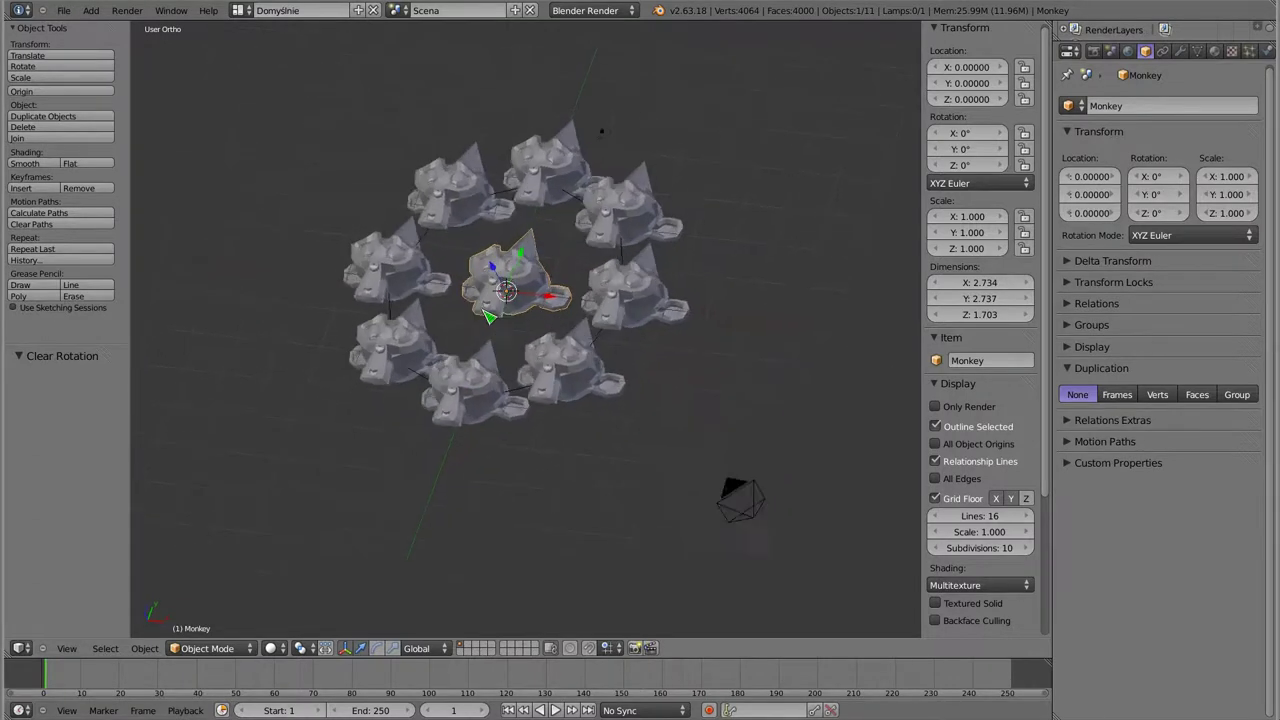
middle_click_drag(567, 303, 570, 326)
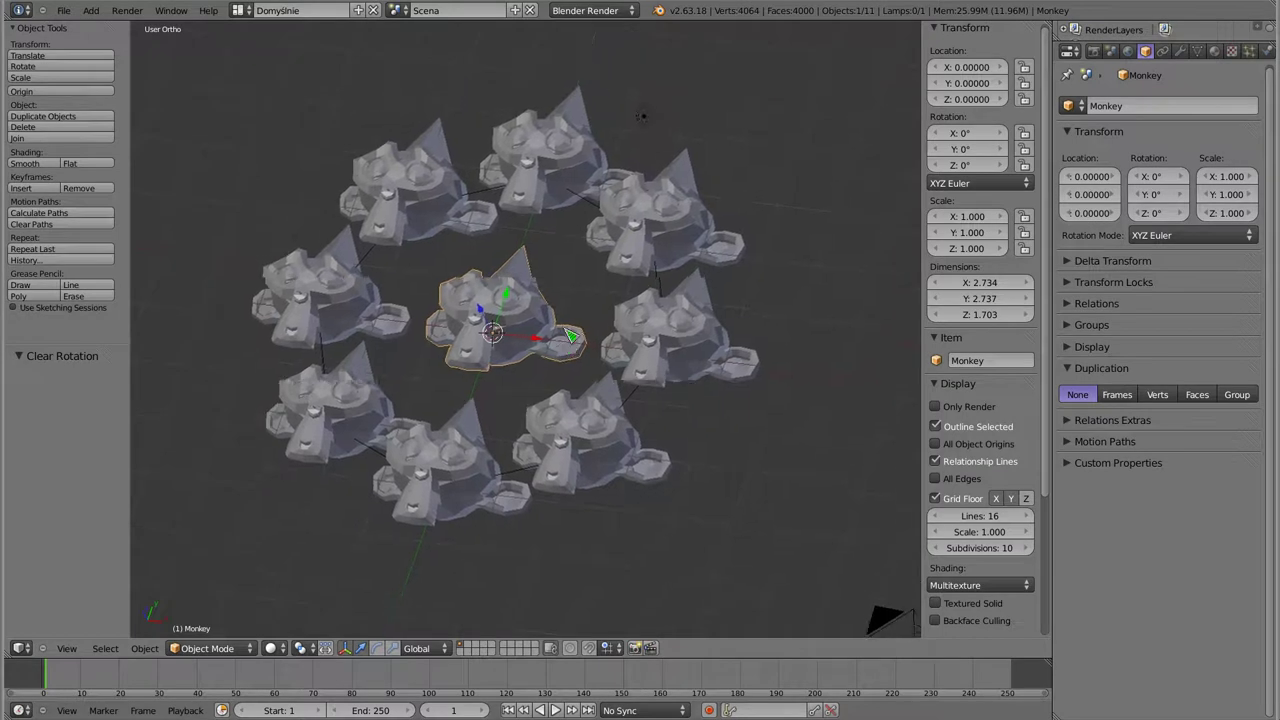
Rescale the Monkey, first down to 0.336, then to about 1.036.
key("s")
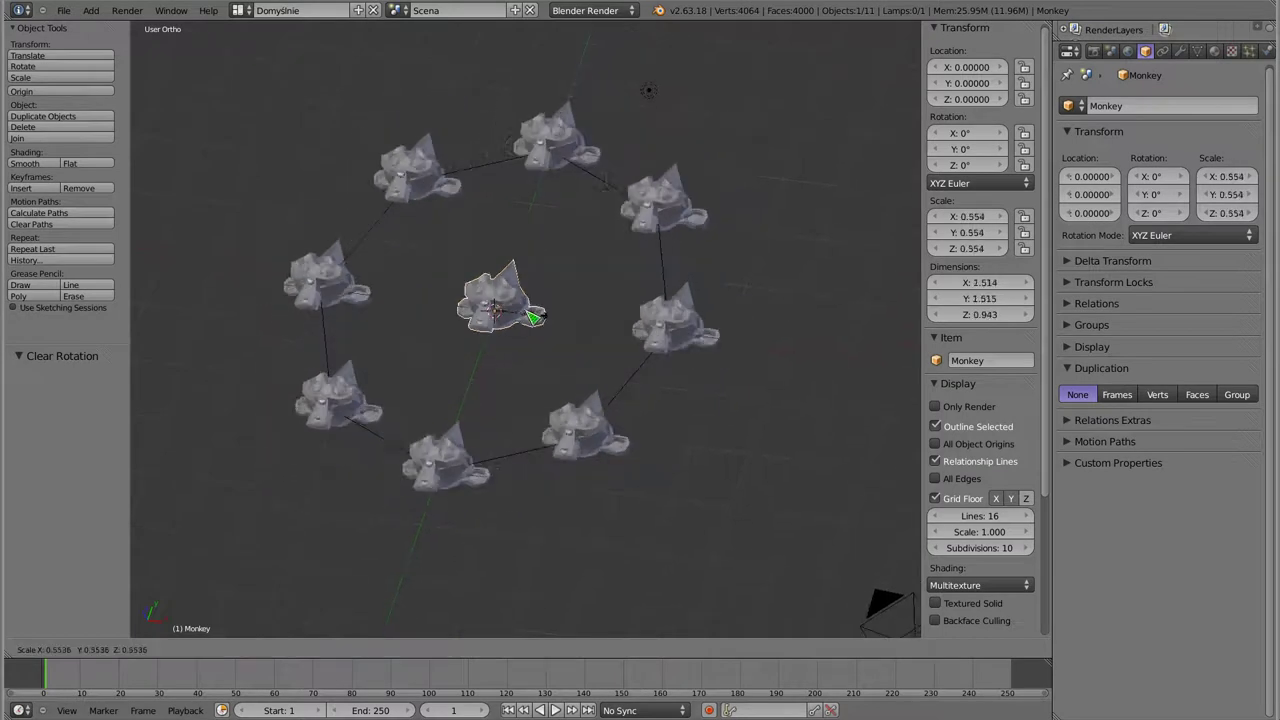
left_click(527, 331)
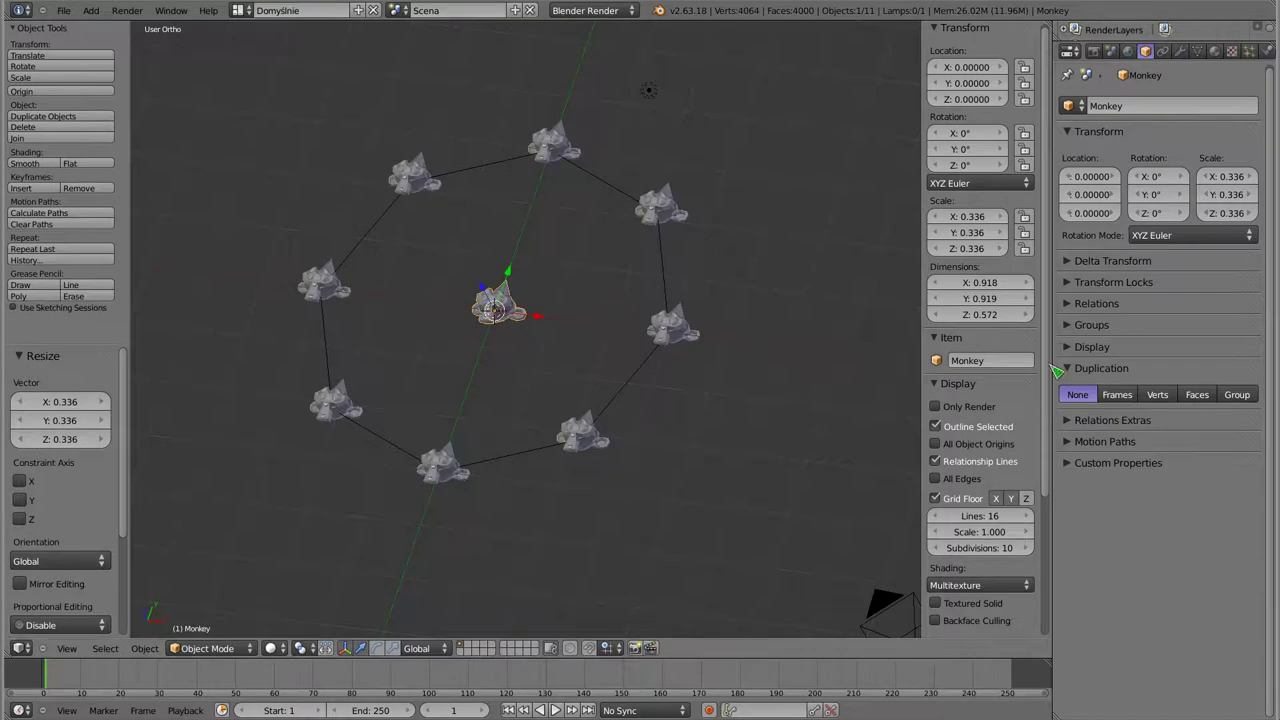
left_click(1110, 345)
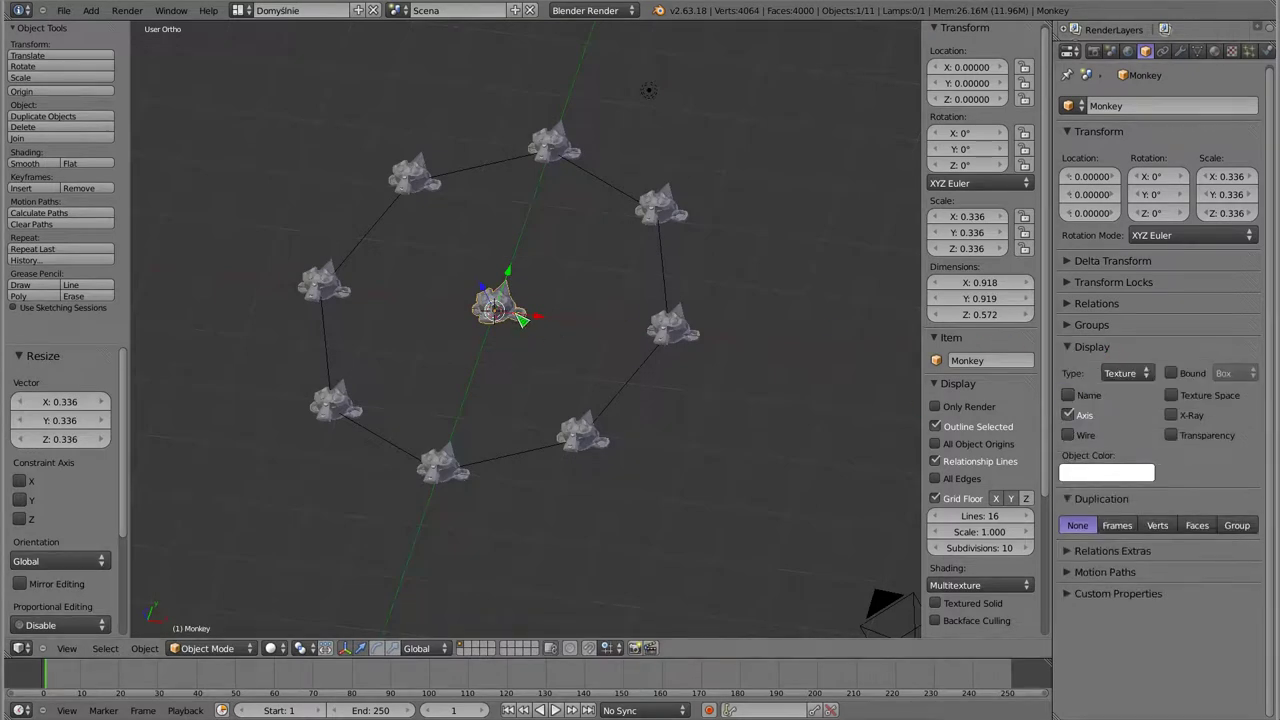
key("s")
left_click(551, 351)
Shrink the whole Monkey mesh in Edit Mode so every ring copy shows the smaller head.
key("Tab")
key("a")
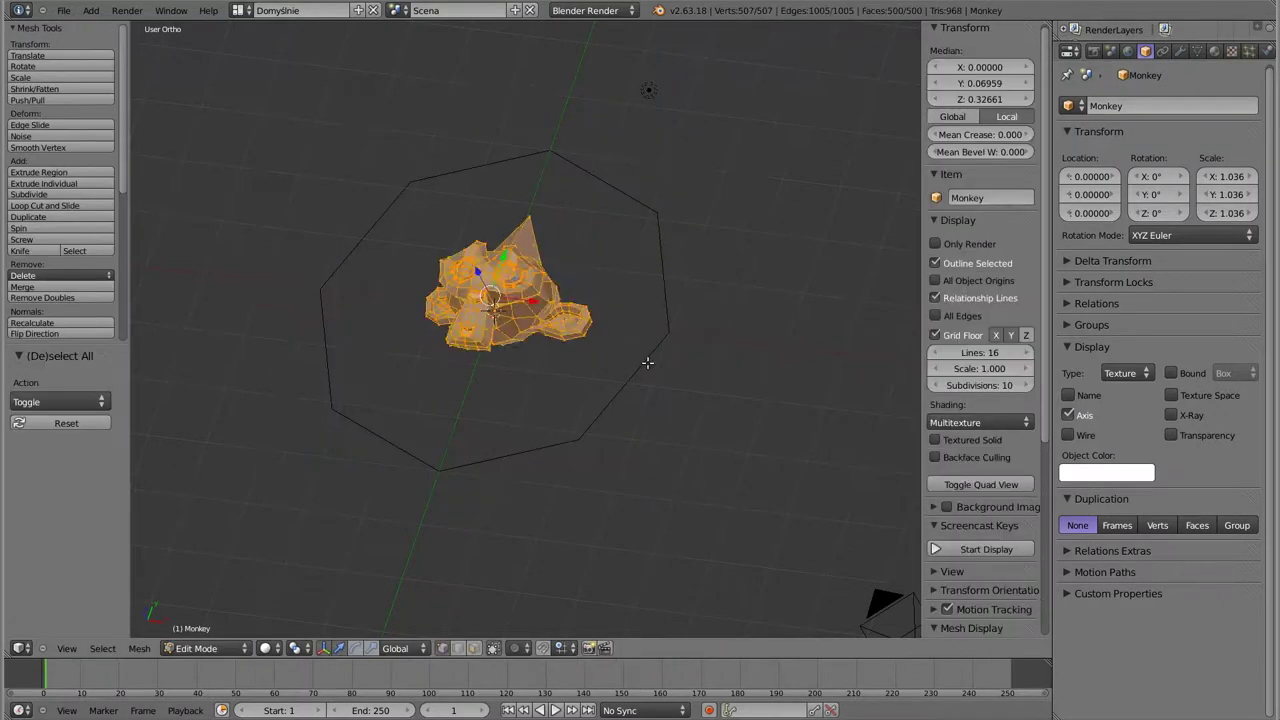
key("s")
left_click(530, 312)
key("Tab")
mouse_move(492, 318)
middle_mouse_down()
mouse_move(496, 383)
mouse_move(491, 303)
mouse_move(515, 297)
middle_mouse_up()
scroll(491, 306, "up", 3)
scroll(510, 312, "up", 2)
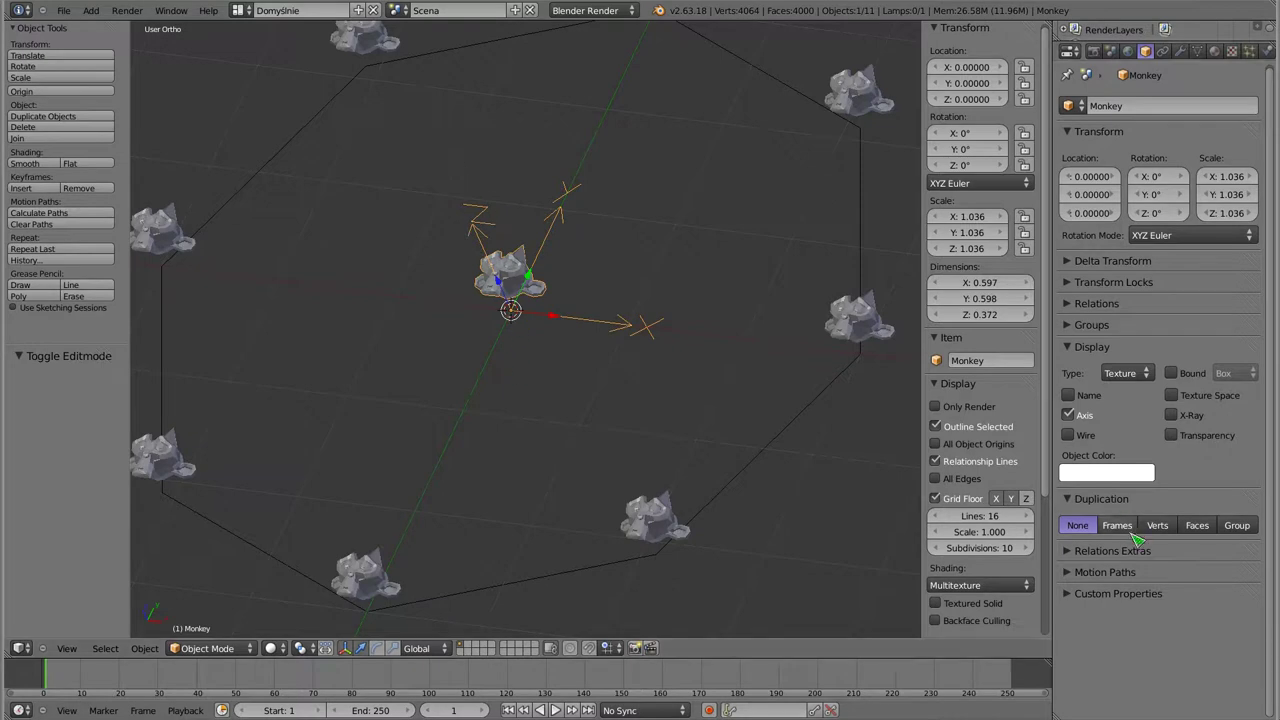
Expand Relations Extras and enable Rotation for the Circle's vertex duplication.
left_click(1072, 551)
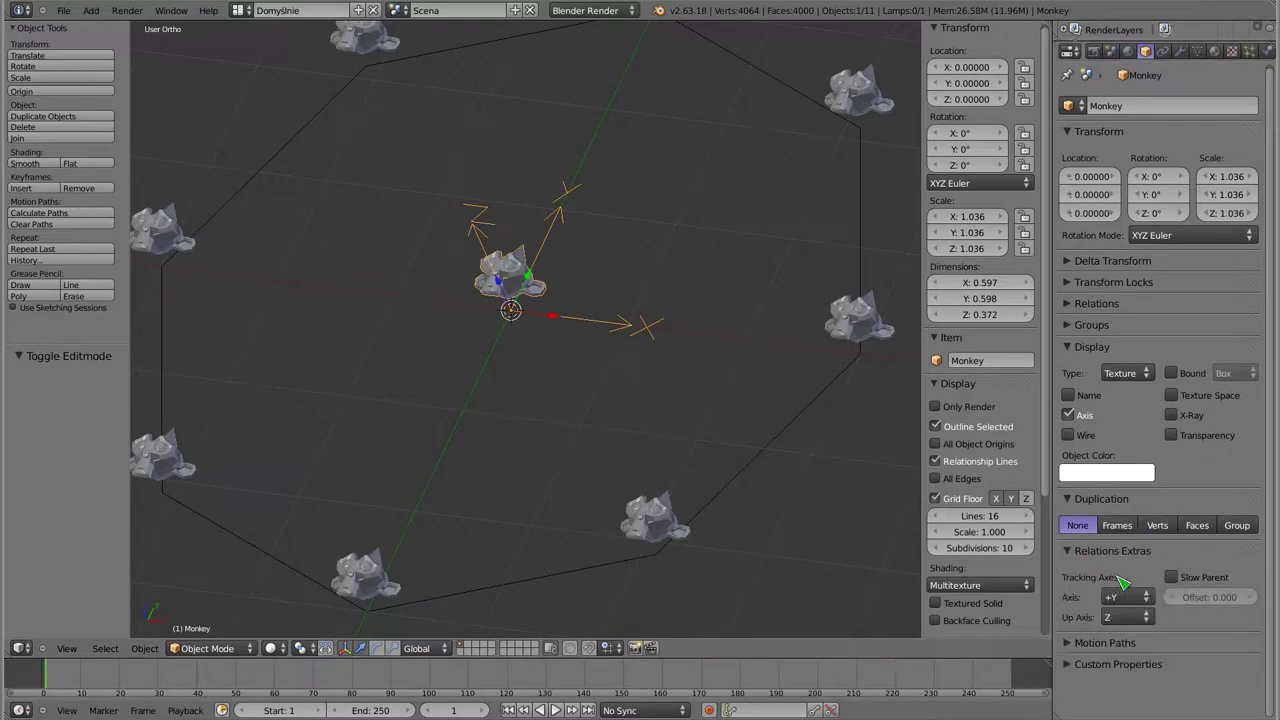
scroll(877, 457, "down", 4)
mouse_move(877, 457)
middle_mouse_down()
mouse_move(492, 361)
mouse_move(478, 237)
mouse_move(449, 206)
middle_mouse_up()
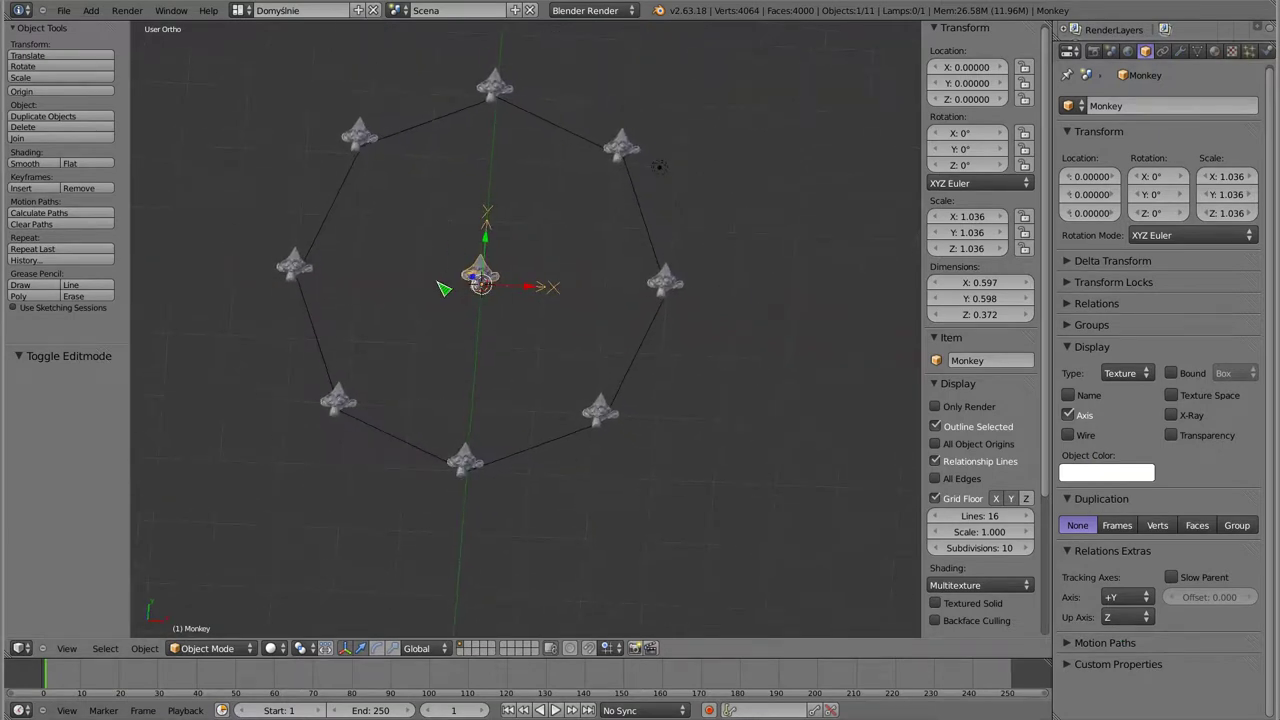
middle_click_drag(449, 280, 576, 300)
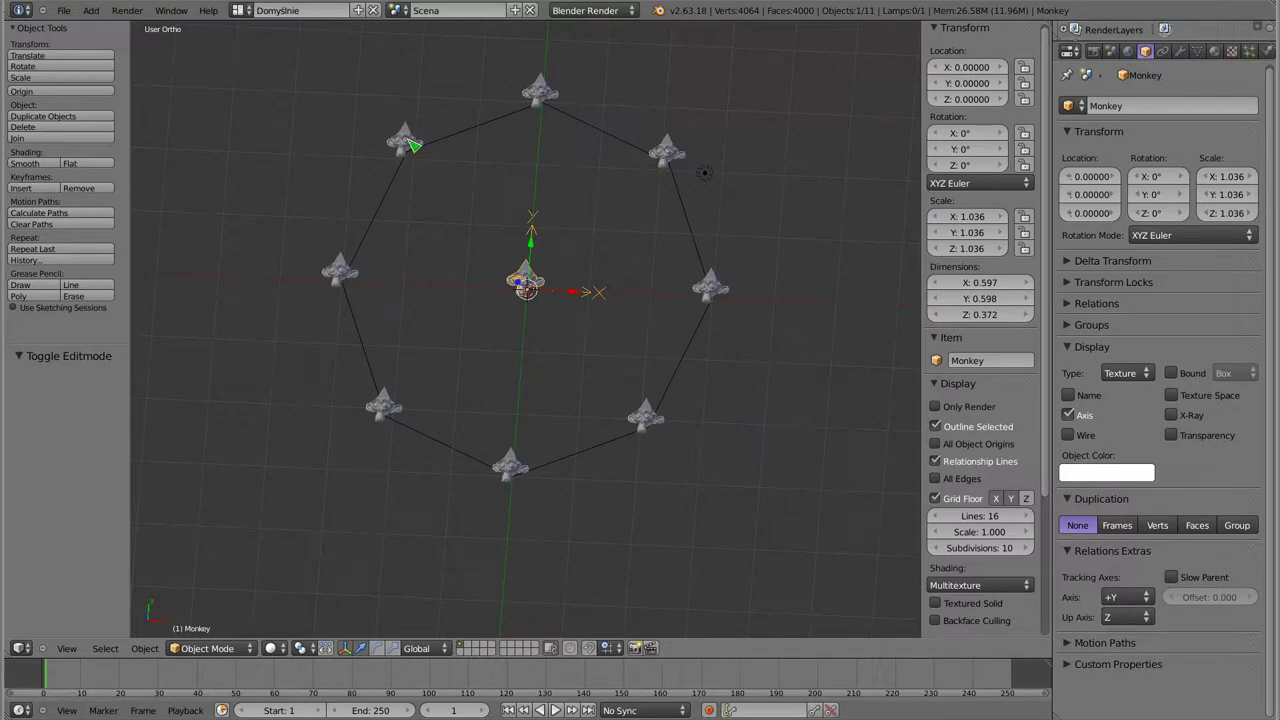
right_click(703, 366)
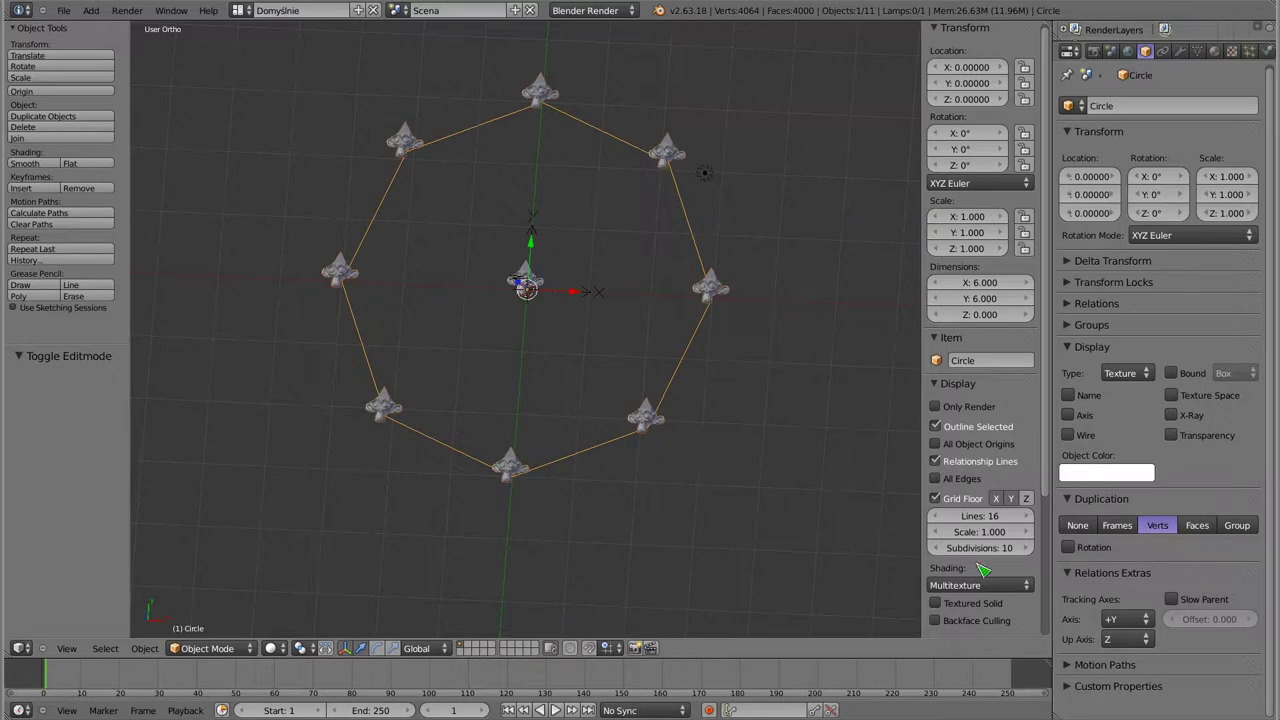
left_click(1069, 547)
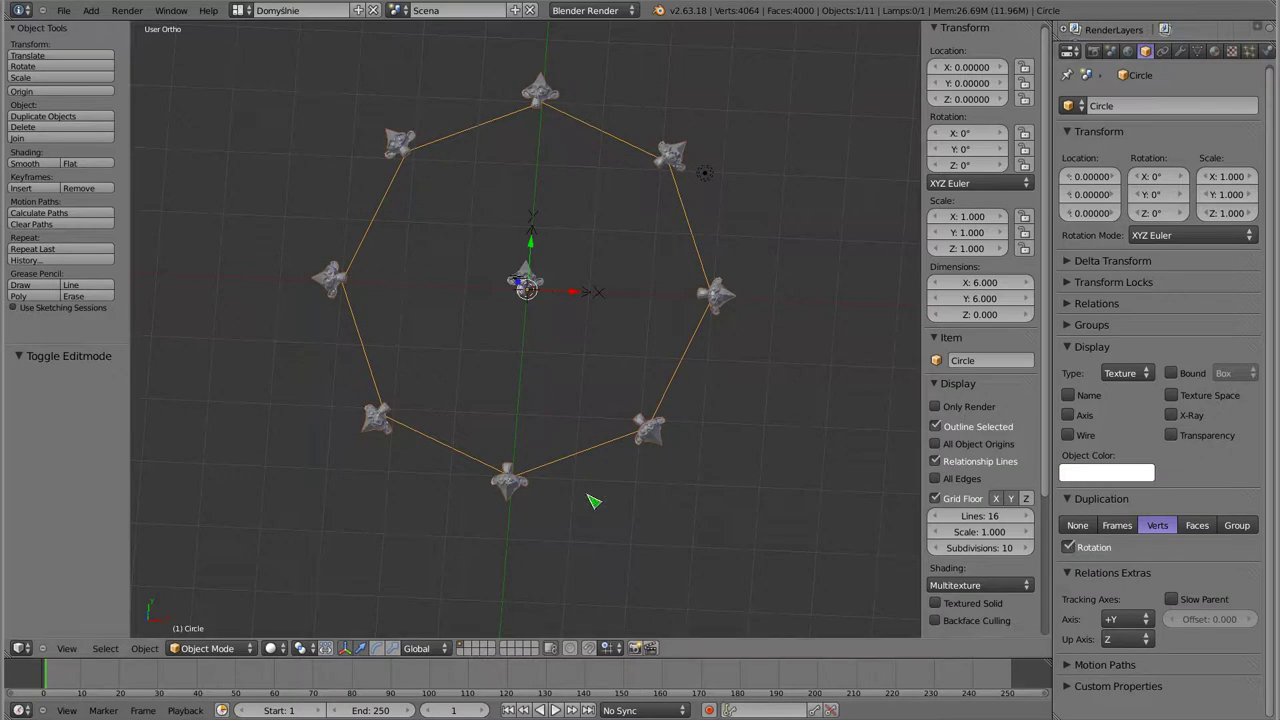
middle_click_drag(497, 420, 521, 199)
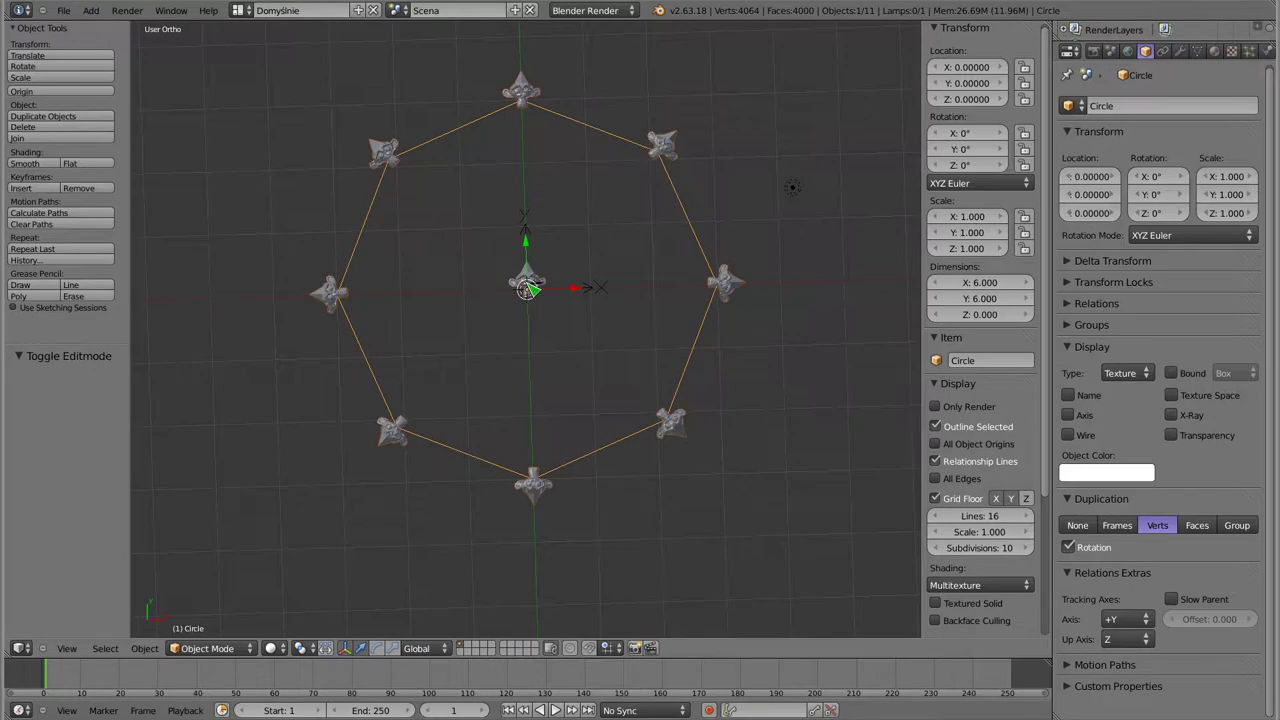
Inspect the rotated ring copies from several angles, reselecting the Monkey and then the Circle.
right_click(528, 285)
mouse_move(444, 343)
middle_mouse_down()
mouse_move(471, 237)
mouse_move(566, 420)
mouse_move(600, 351)
mouse_move(502, 357)
mouse_move(514, 286)
middle_mouse_up()
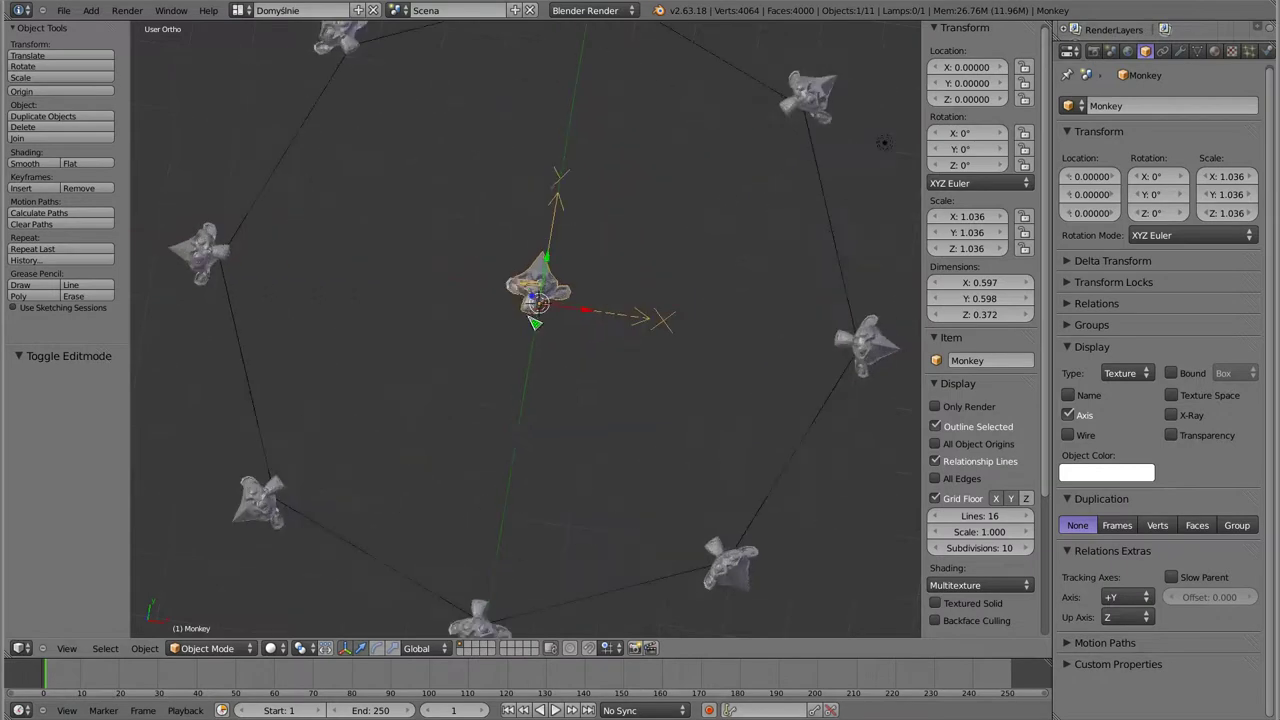
mouse_move(497, 334)
middle_mouse_down()
mouse_move(466, 257)
mouse_move(471, 218)
middle_mouse_up()
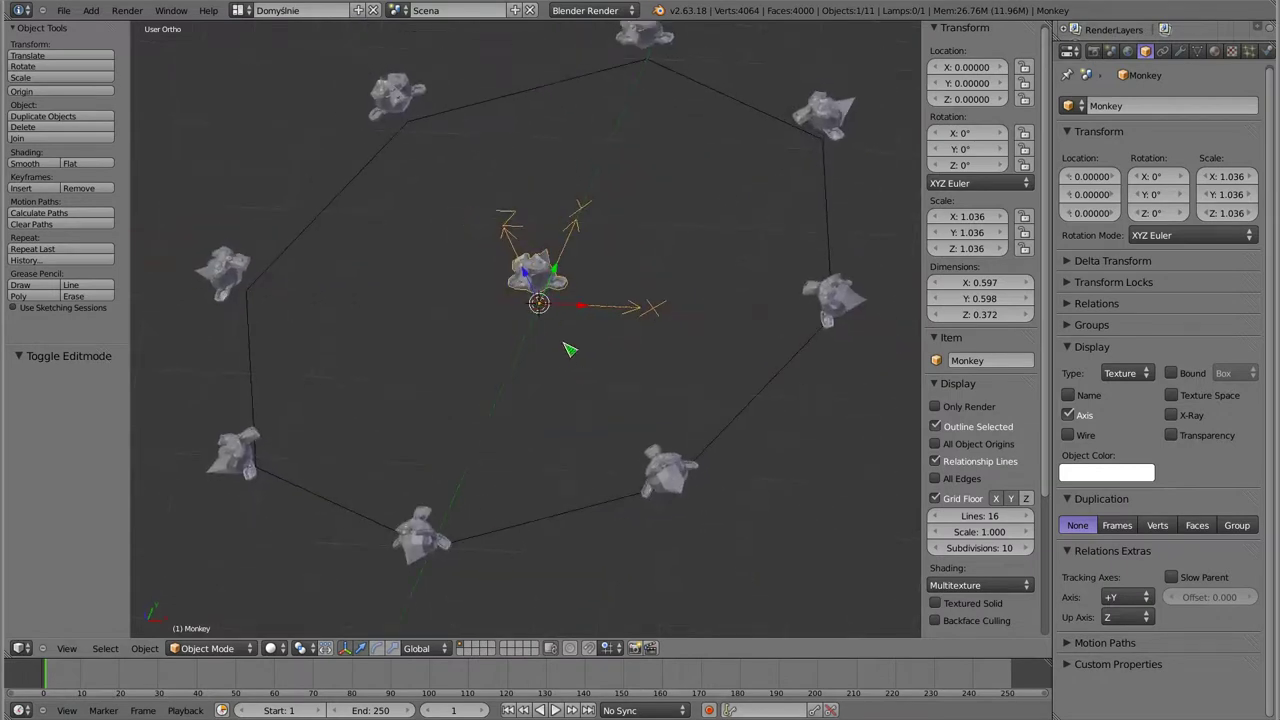
right_click(530, 244)
mouse_move(494, 371)
middle_mouse_down()
mouse_move(523, 240)
mouse_move(554, 244)
mouse_move(540, 270)
mouse_move(594, 297)
mouse_move(583, 391)
mouse_move(474, 422)
mouse_move(486, 457)
mouse_move(506, 437)
middle_mouse_up()
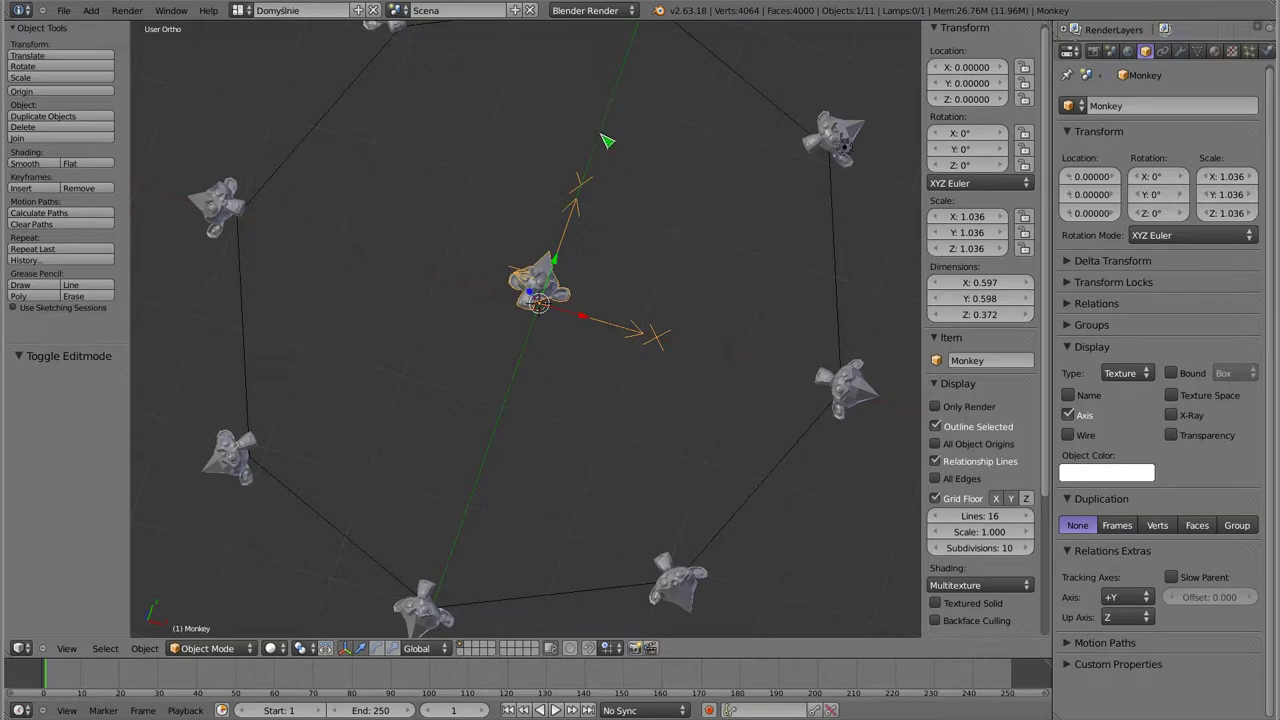
middle_click_drag(557, 263, 537, 402)
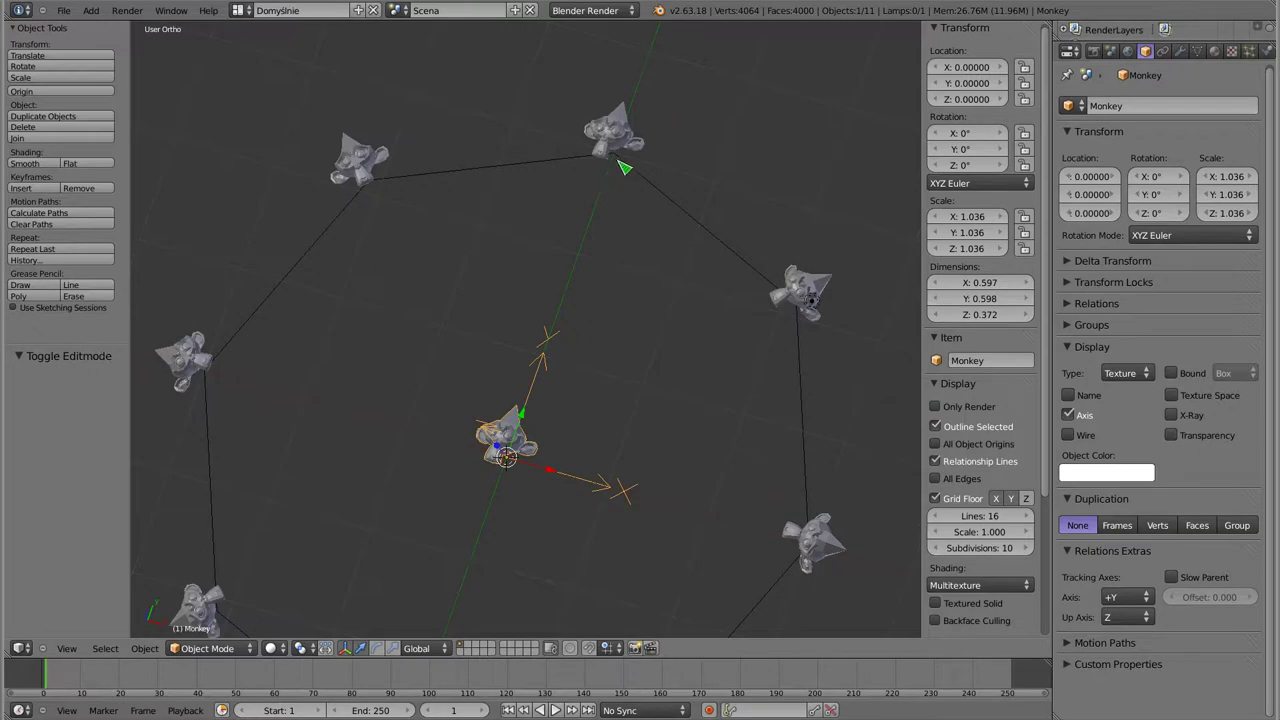
mouse_move(689, 357)
middle_mouse_down("shift")
mouse_move(563, 366)
mouse_move(580, 345)
middle_mouse_up("shift")
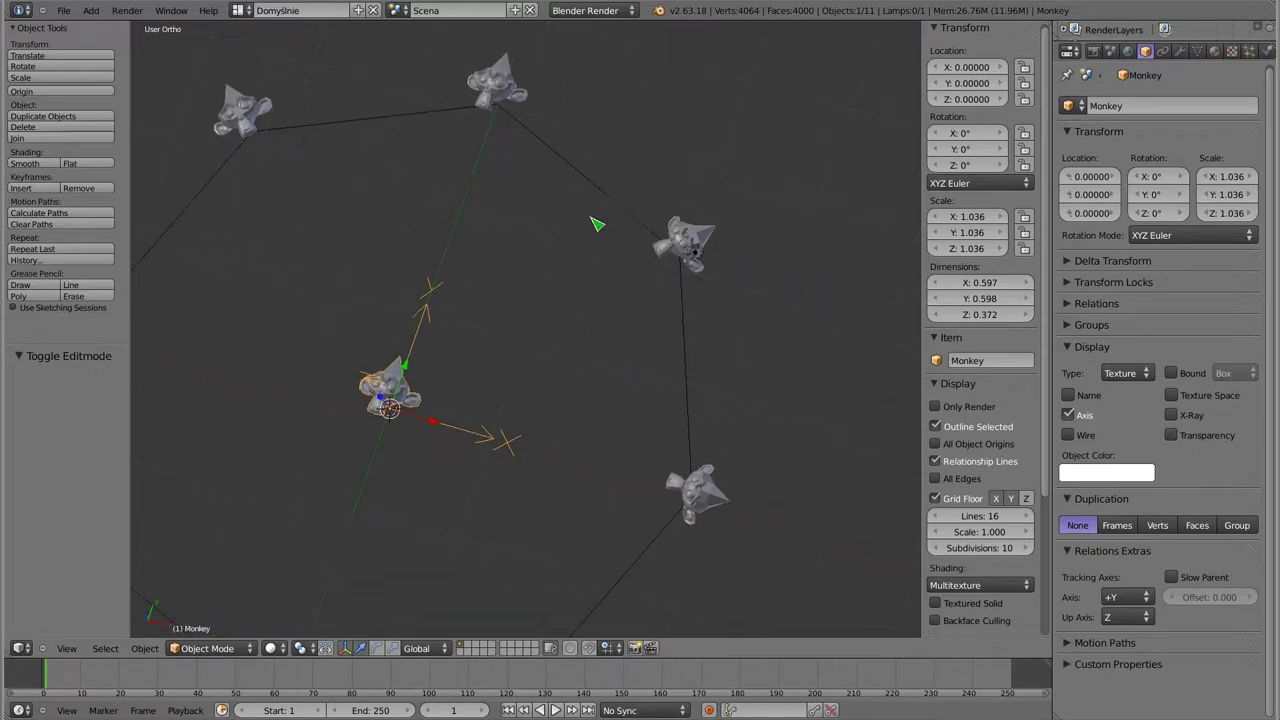
right_click(605, 200)
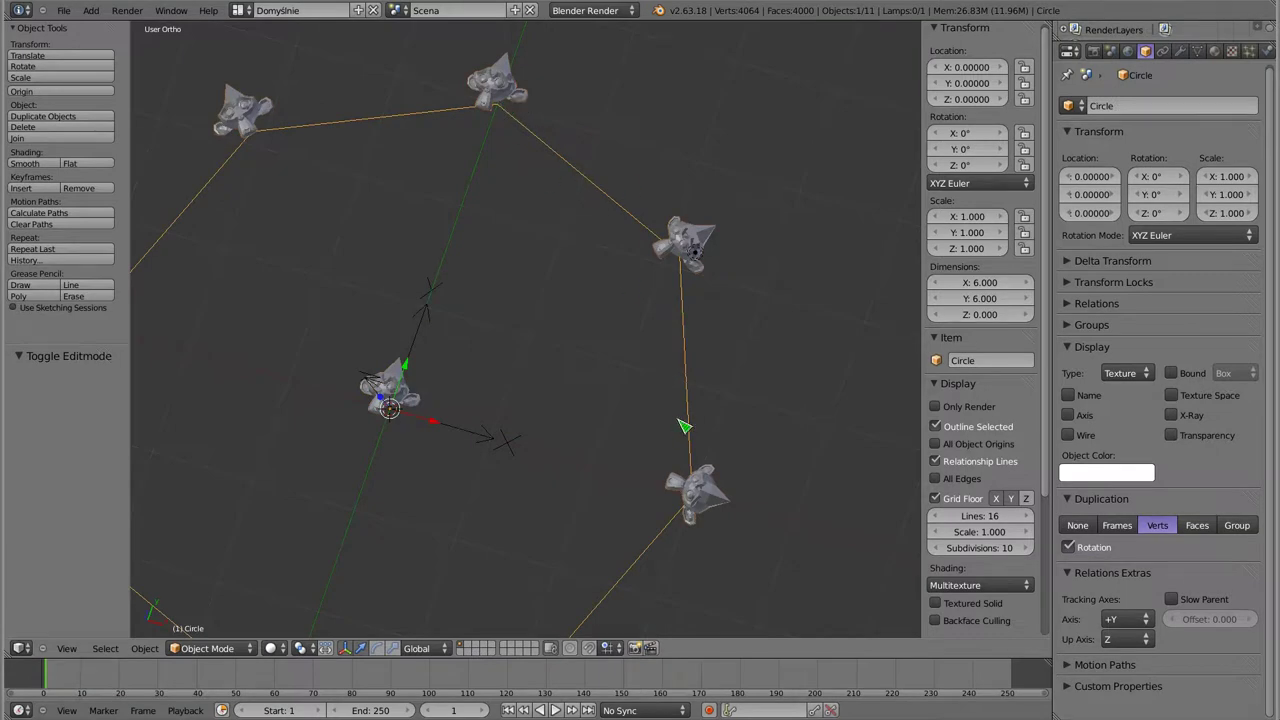
Display the octagon's vertex normals at size 1.50 in Edit Mode, check them, then exit to Object Mode.
key("Tab")
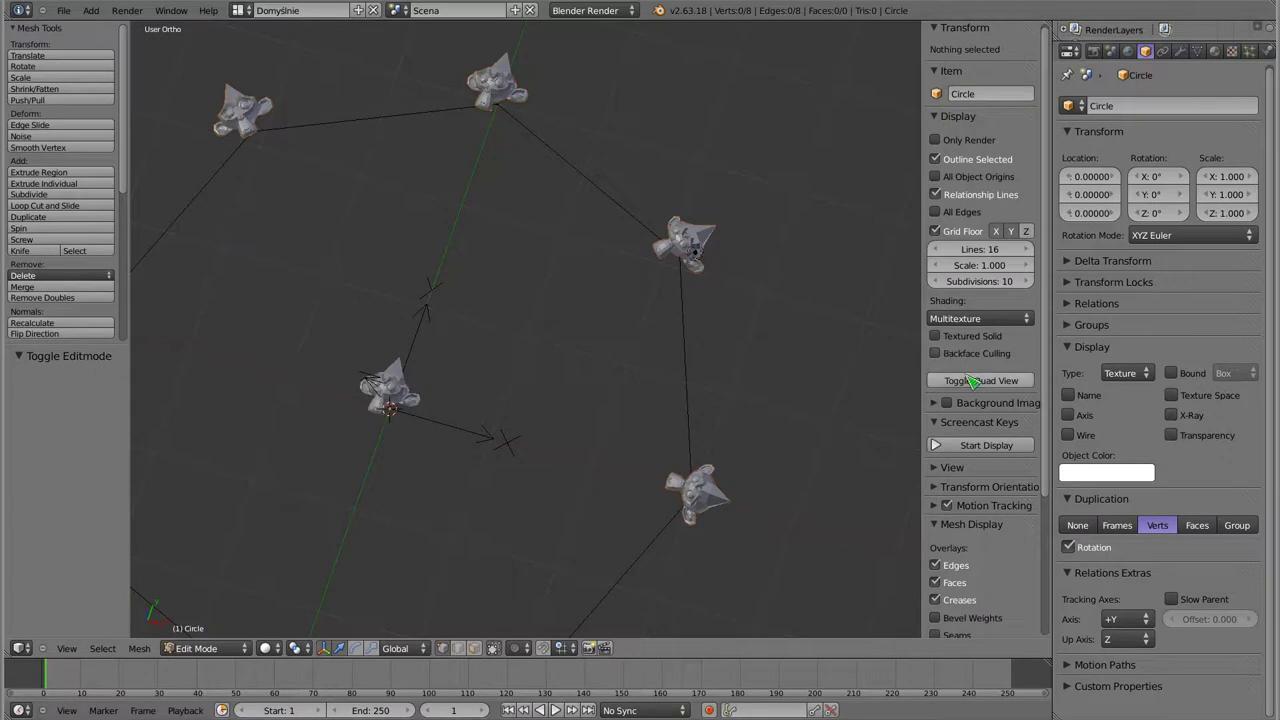
scroll(966, 375, "down", 2)
scroll(970, 397, "down", 1)
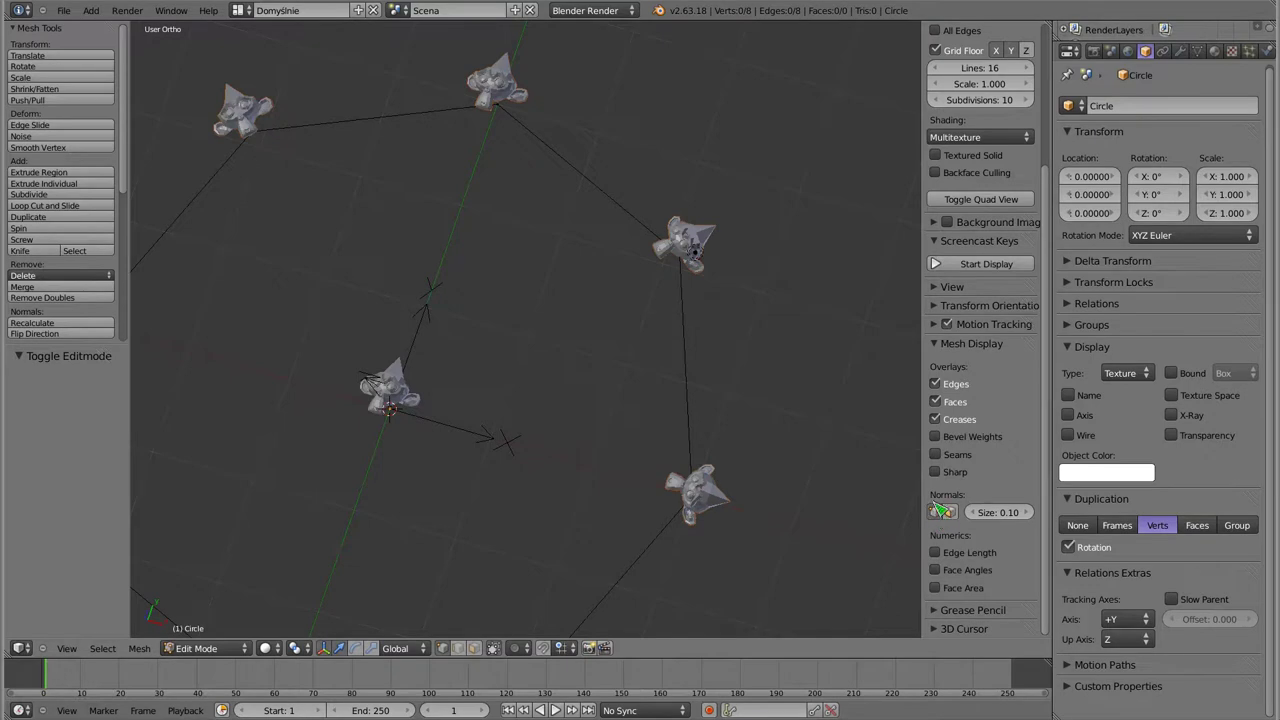
left_click(937, 512)
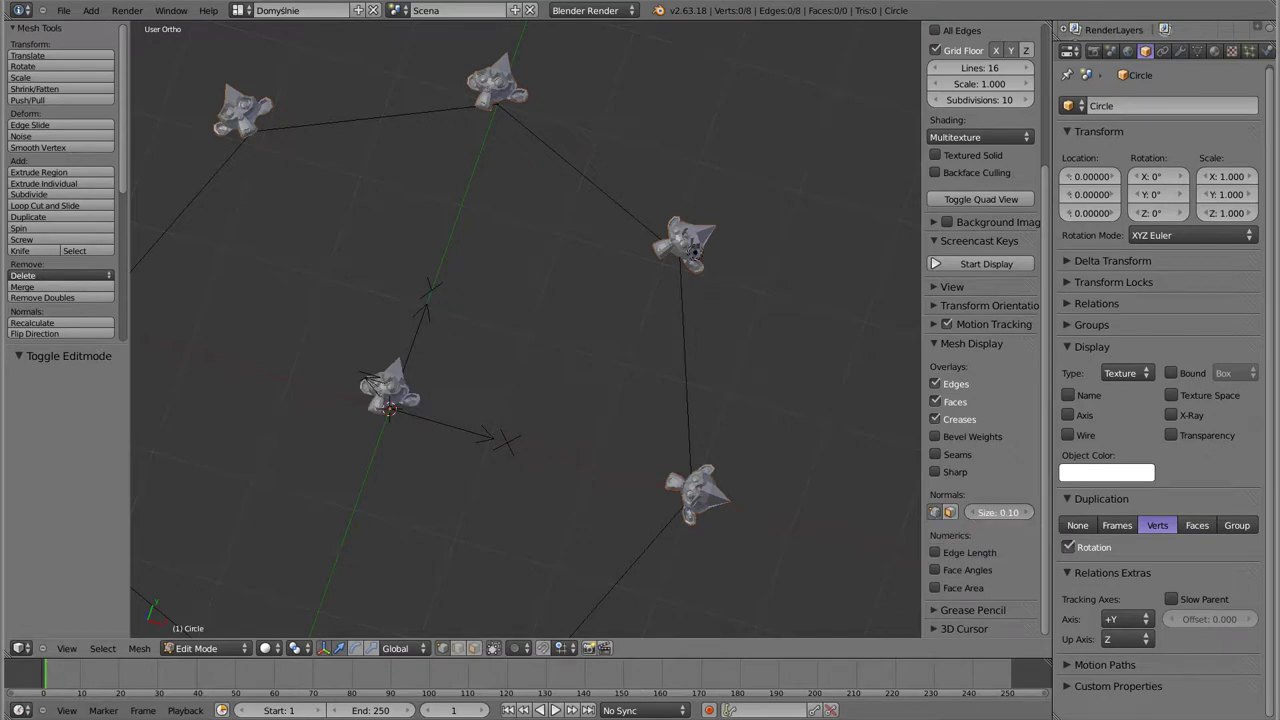
left_click_drag(997, 512, 997, 514)
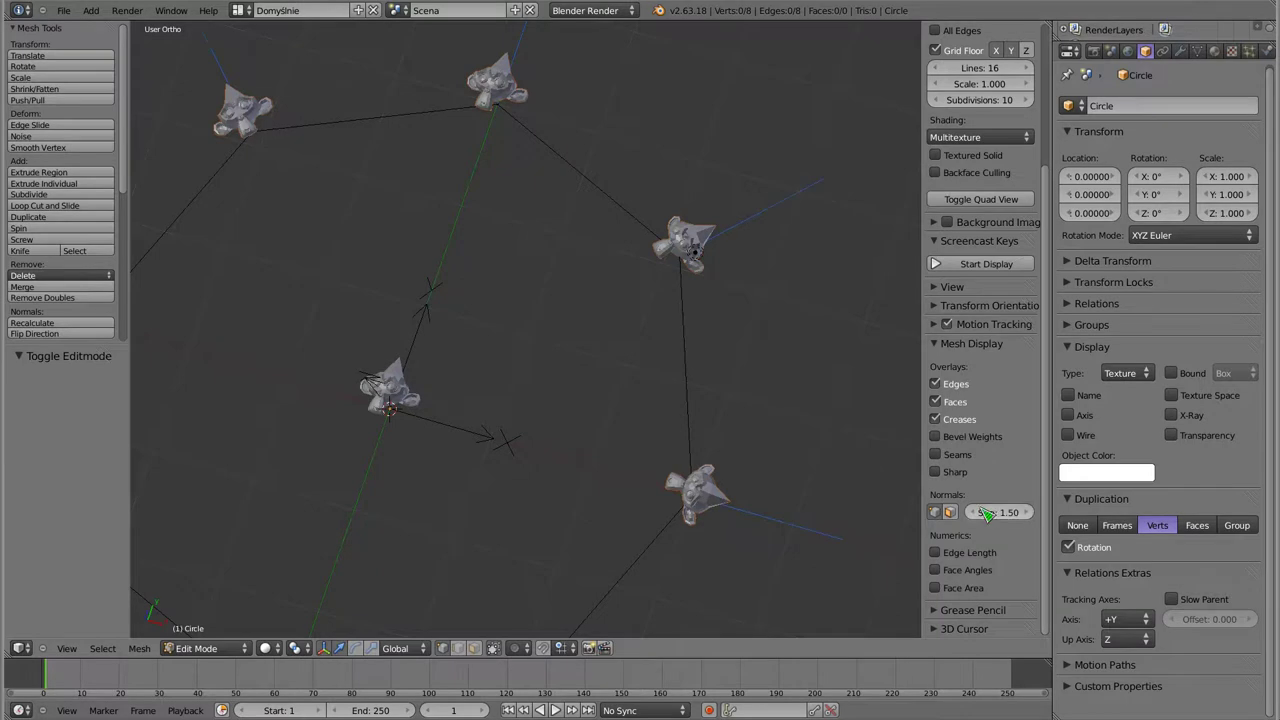
mouse_move(714, 286)
middle_mouse_down()
mouse_move(629, 394)
mouse_move(449, 277)
mouse_move(443, 220)
middle_mouse_up()
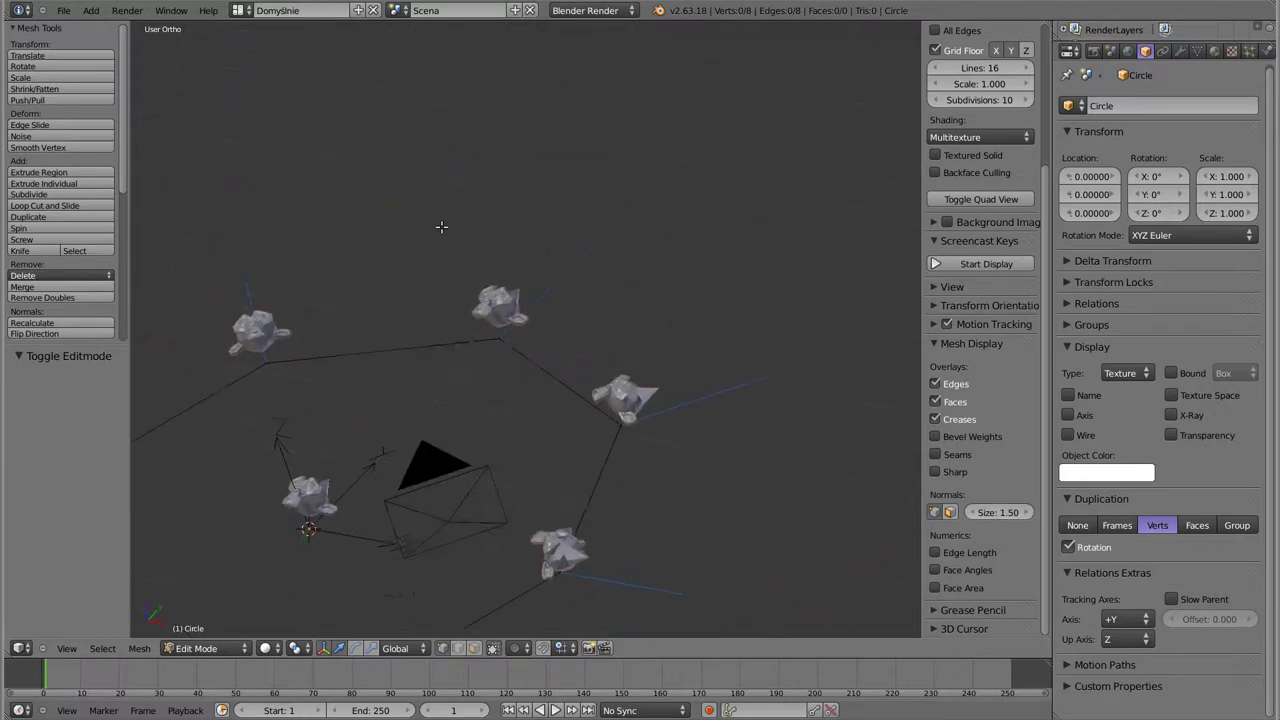
mouse_move(434, 421)
middle_mouse_down()
mouse_move(457, 428)
mouse_move(497, 400)
mouse_move(477, 428)
mouse_move(514, 403)
mouse_move(576, 317)
mouse_move(565, 274)
mouse_move(557, 296)
middle_mouse_up()
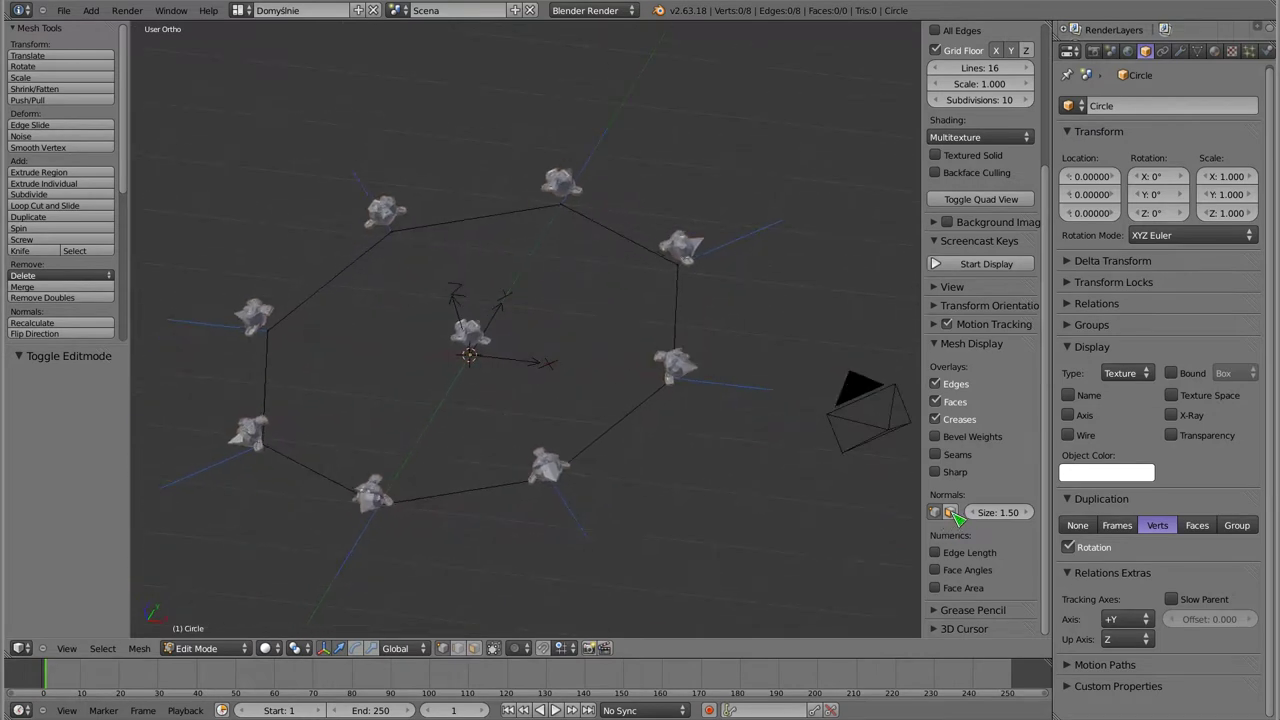
mouse_move(578, 263)
middle_mouse_down()
mouse_move(520, 275)
mouse_move(461, 259)
middle_mouse_up()
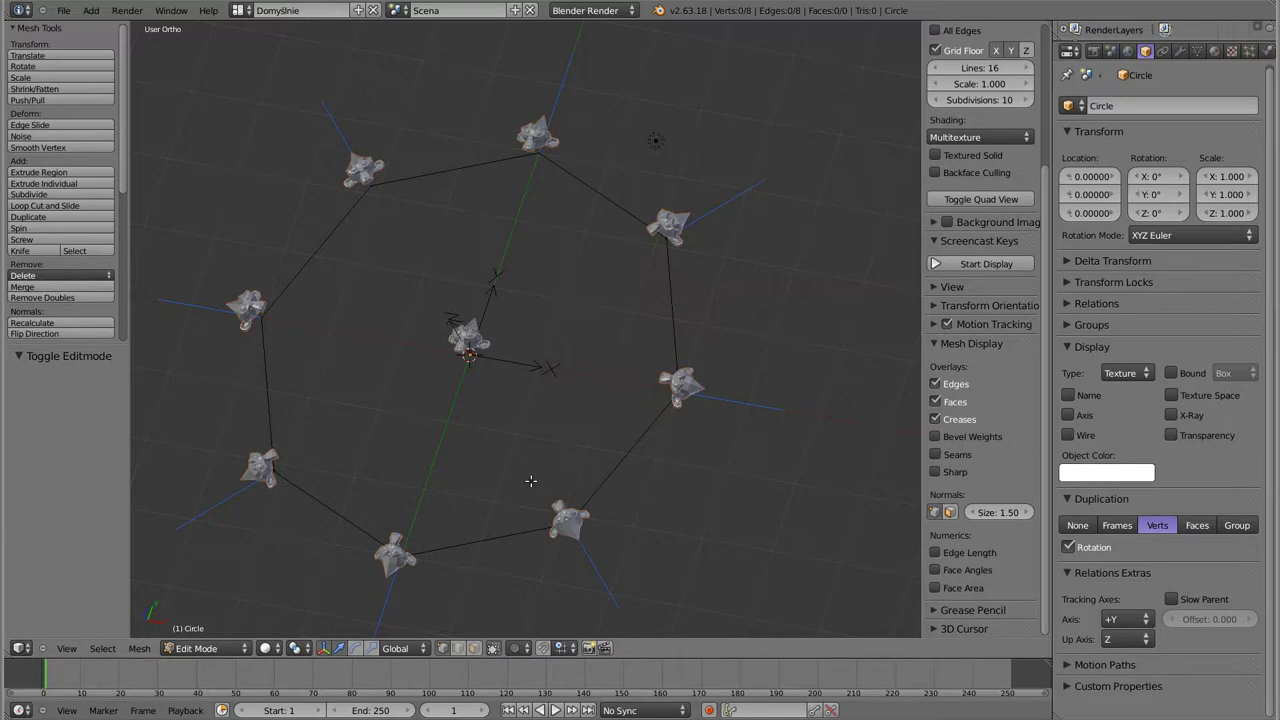
key("Tab")
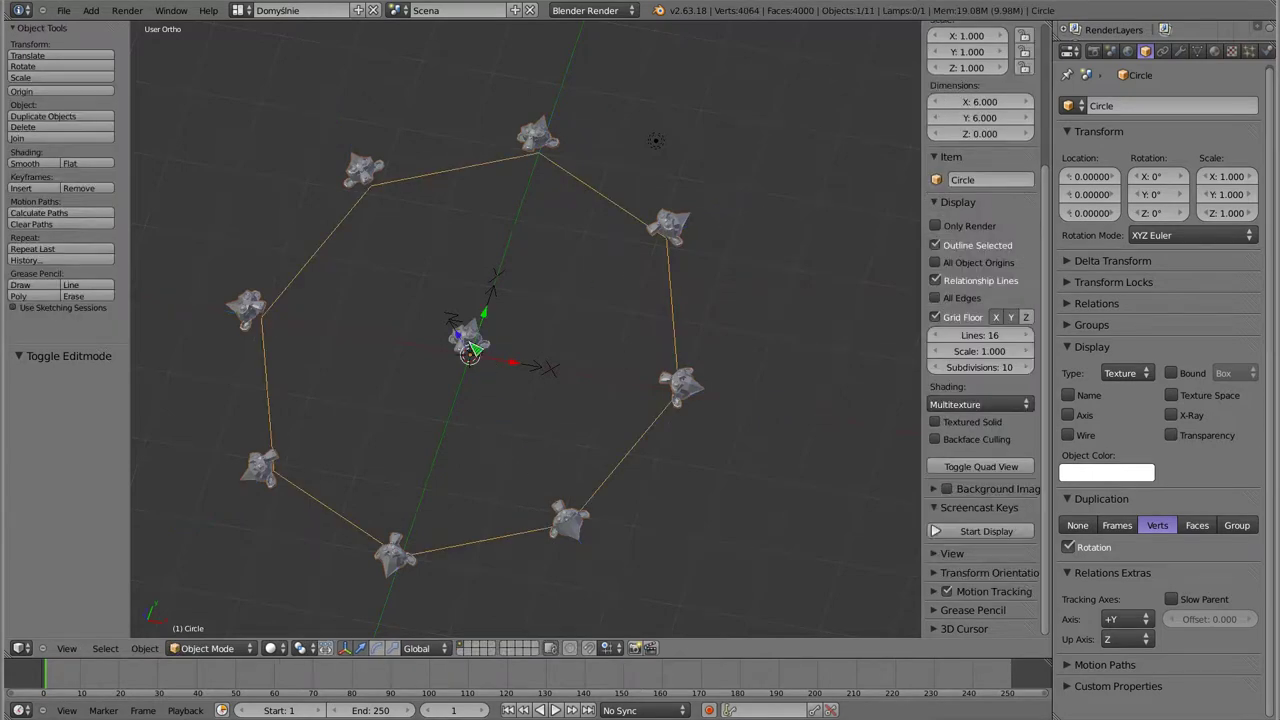
Select the Monkey and set its tracking axis to +X.
right_click(471, 347)
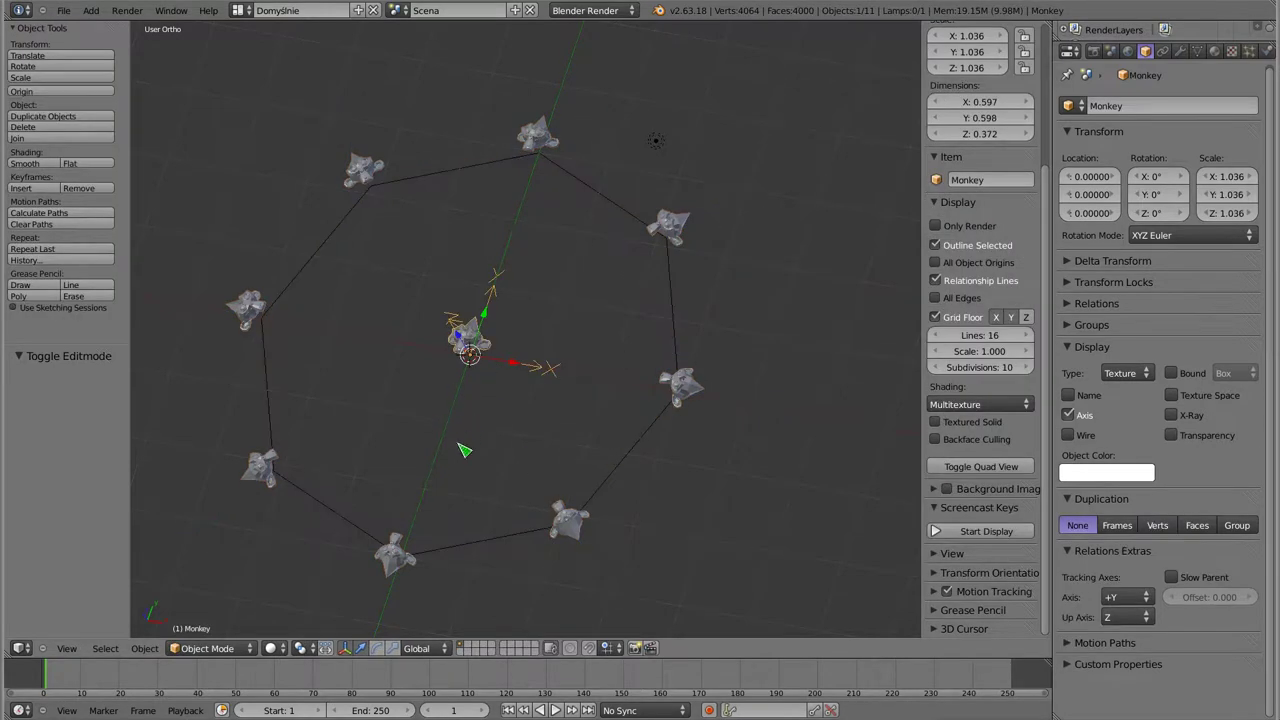
middle_click_drag(460, 449, 493, 370)
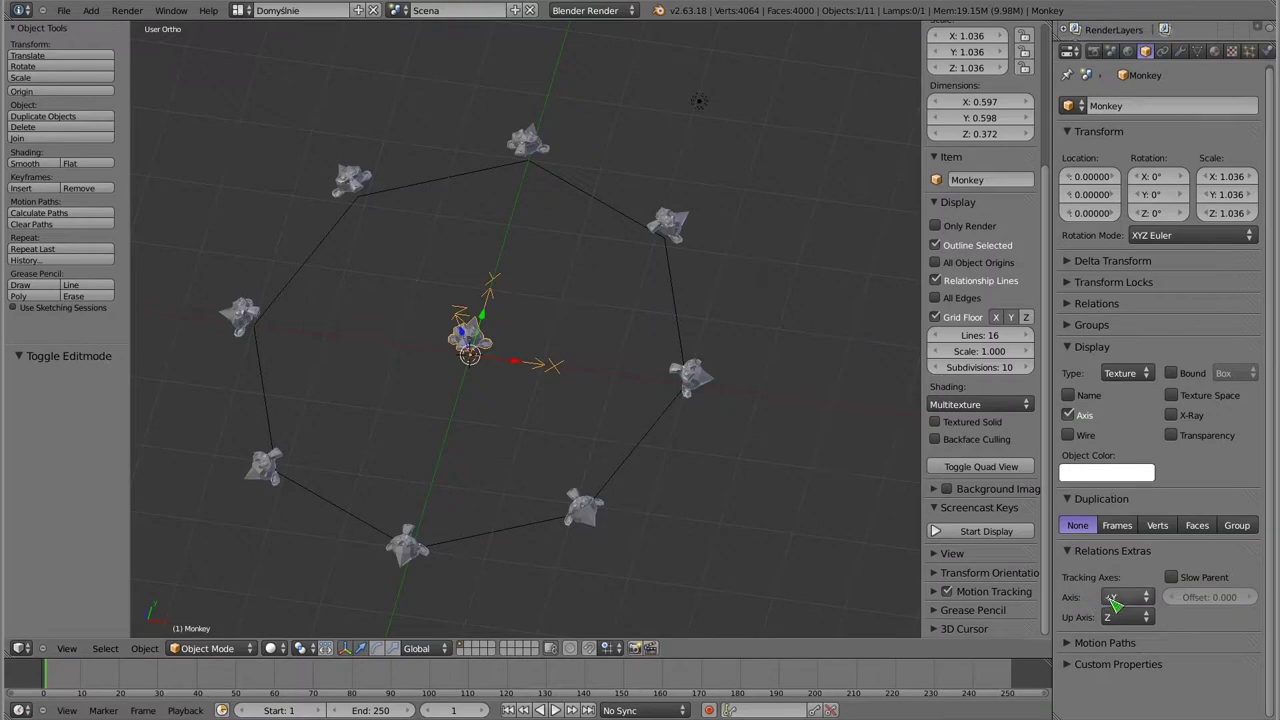
left_click(1138, 600)
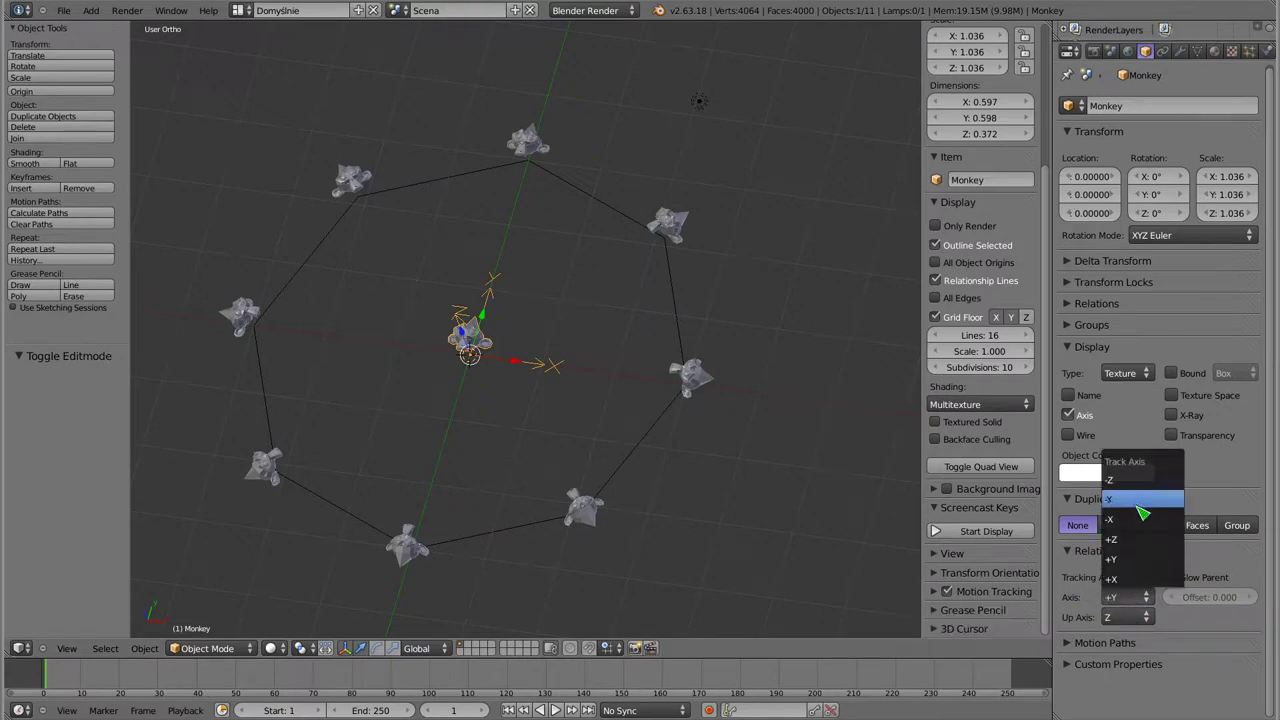
left_click(1138, 580)
mouse_move(505, 378)
middle_mouse_down()
mouse_move(533, 451)
mouse_move(751, 380)
middle_mouse_up()
scroll(751, 380, "up", 4)
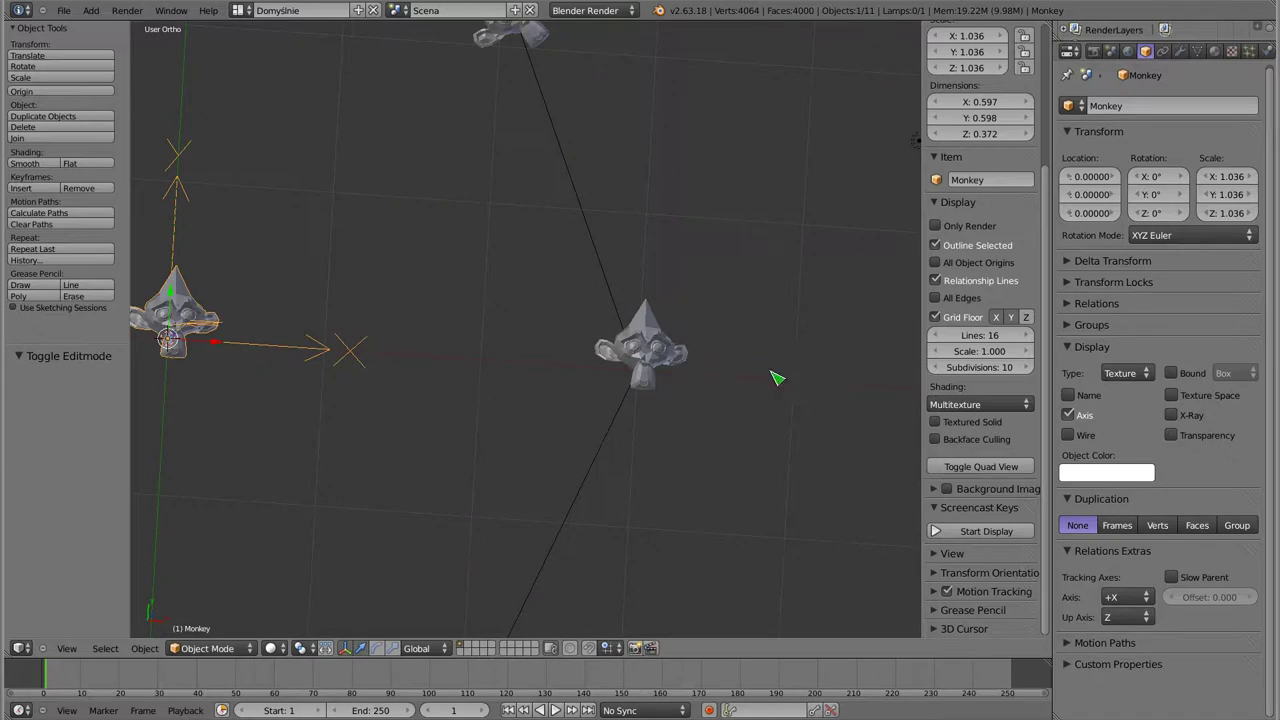
scroll(640, 360, "down", 3)
scroll(640, 360, "down", 2)
mouse_move(429, 353)
middle_mouse_down()
mouse_move(417, 375)
mouse_move(506, 323)
mouse_move(480, 337)
mouse_move(508, 357)
mouse_move(557, 357)
mouse_move(459, 351)
middle_mouse_up()
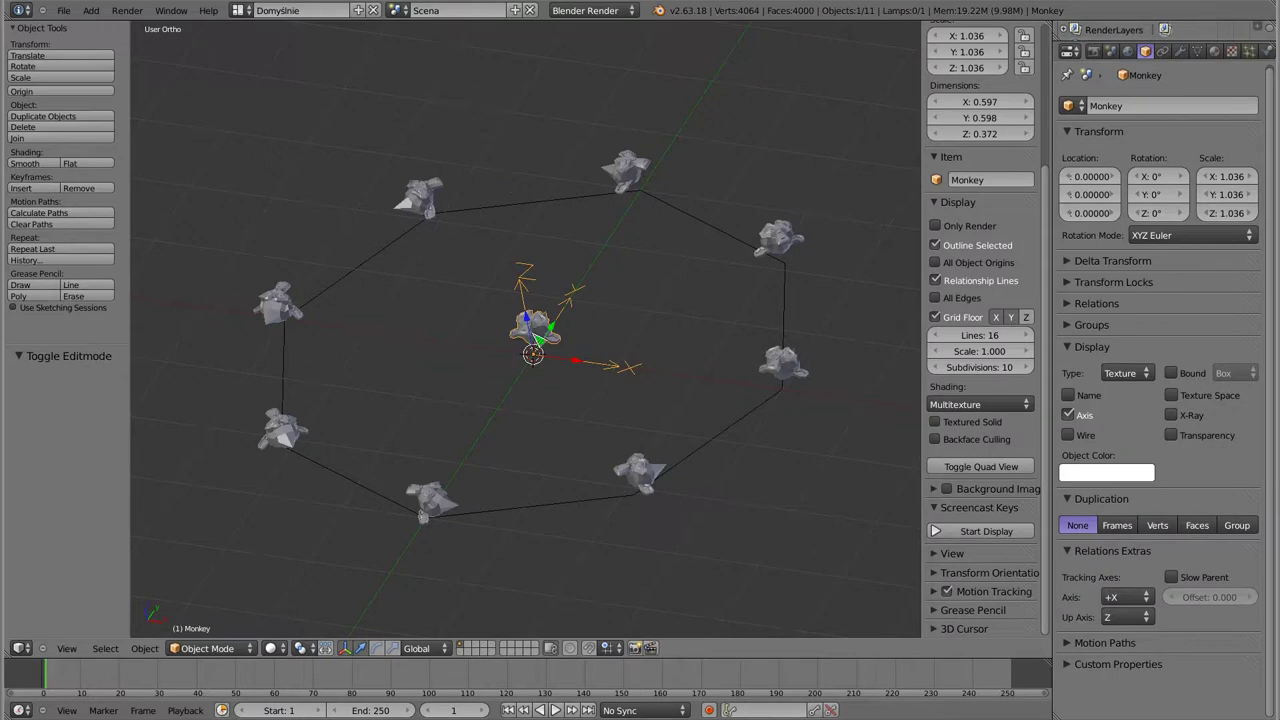
mouse_move(541, 366)
middle_mouse_down()
mouse_move(509, 394)
mouse_move(529, 423)
mouse_move(511, 314)
middle_mouse_up()
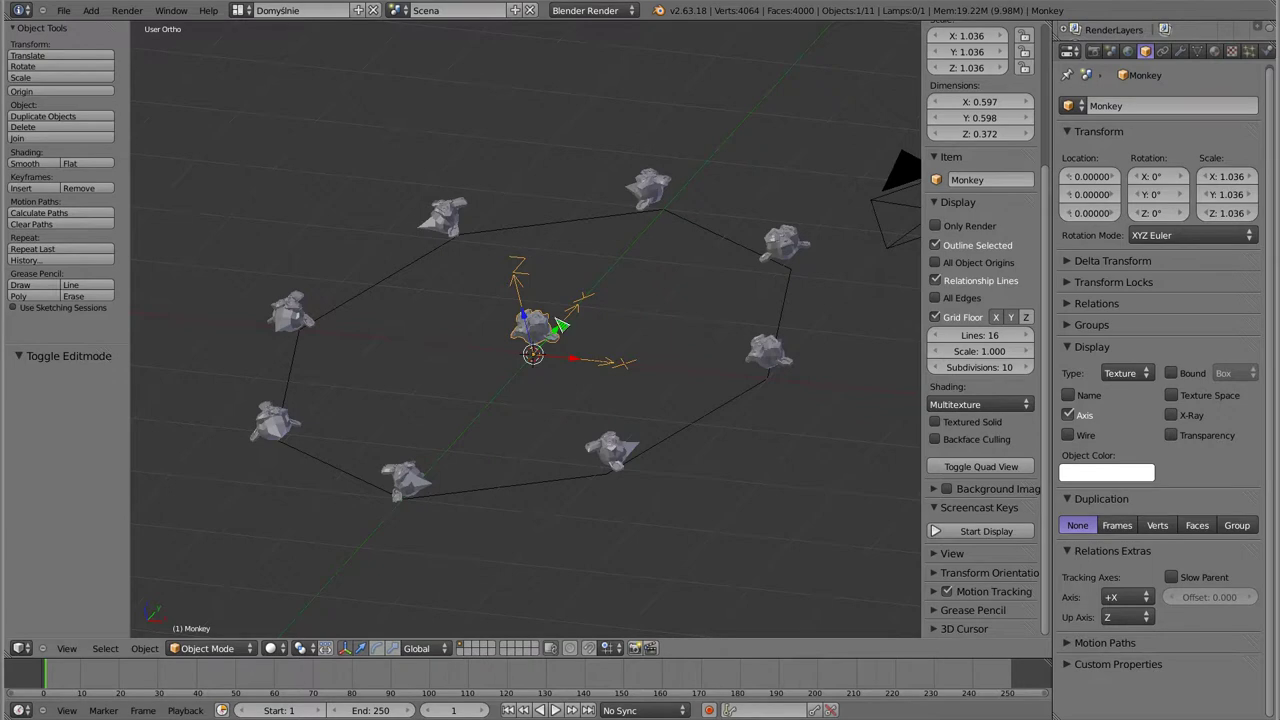
Set the Monkey's up axis to X and view the reoriented copies.
left_click(1126, 621)
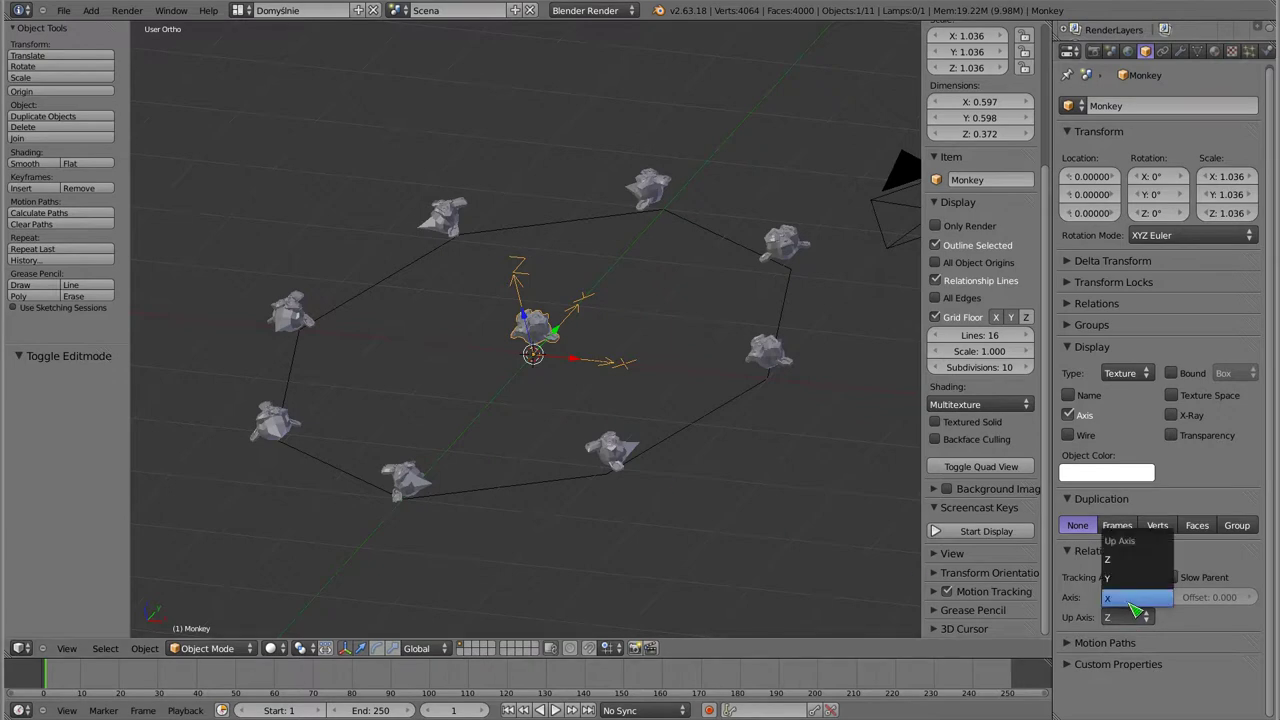
left_click(1130, 600)
mouse_move(594, 429)
middle_mouse_down()
mouse_move(665, 372)
mouse_move(740, 271)
mouse_move(608, 497)
mouse_move(451, 283)
mouse_move(420, 357)
mouse_move(409, 443)
mouse_move(495, 313)
mouse_move(449, 343)
mouse_move(458, 318)
middle_mouse_up()
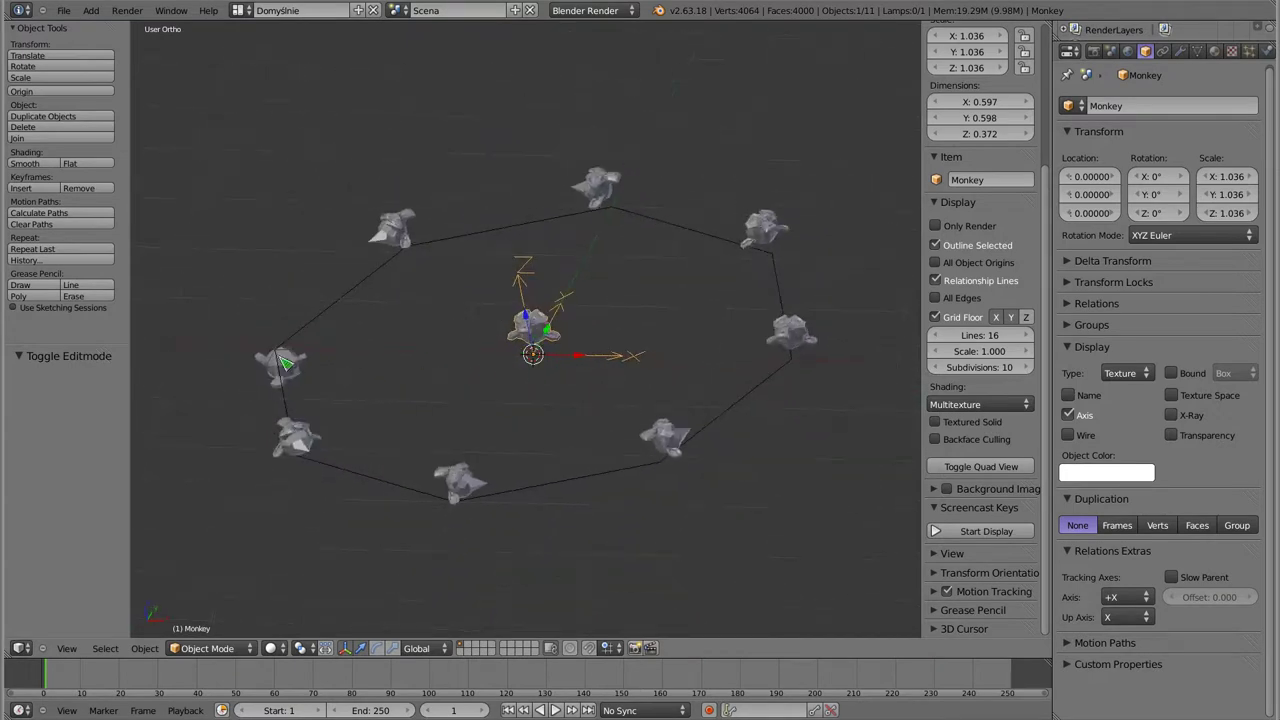
mouse_move(621, 328)
middle_mouse_down()
mouse_move(638, 344)
mouse_move(551, 314)
mouse_move(571, 394)
mouse_move(486, 194)
mouse_move(531, 309)
mouse_move(468, 353)
mouse_move(480, 286)
mouse_move(586, 360)
mouse_move(617, 411)
middle_mouse_up()
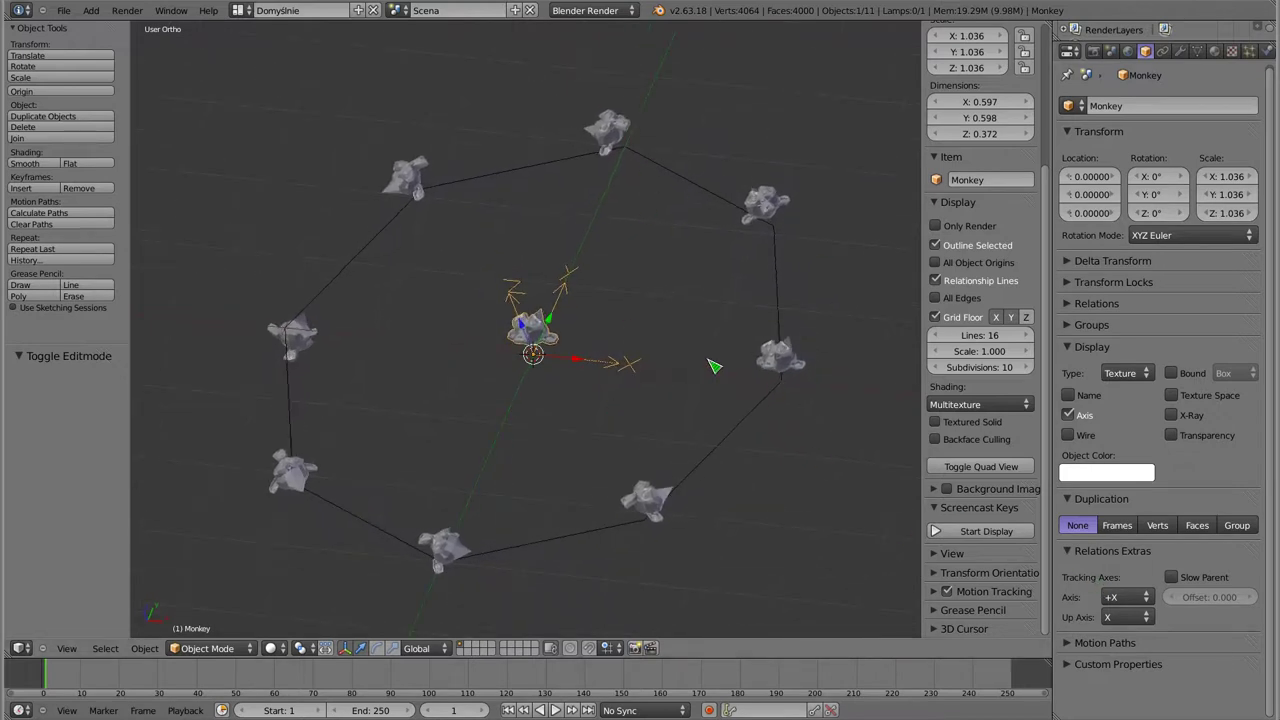
Set the Monkey's tracking axis to +Z.
left_click(1128, 597)
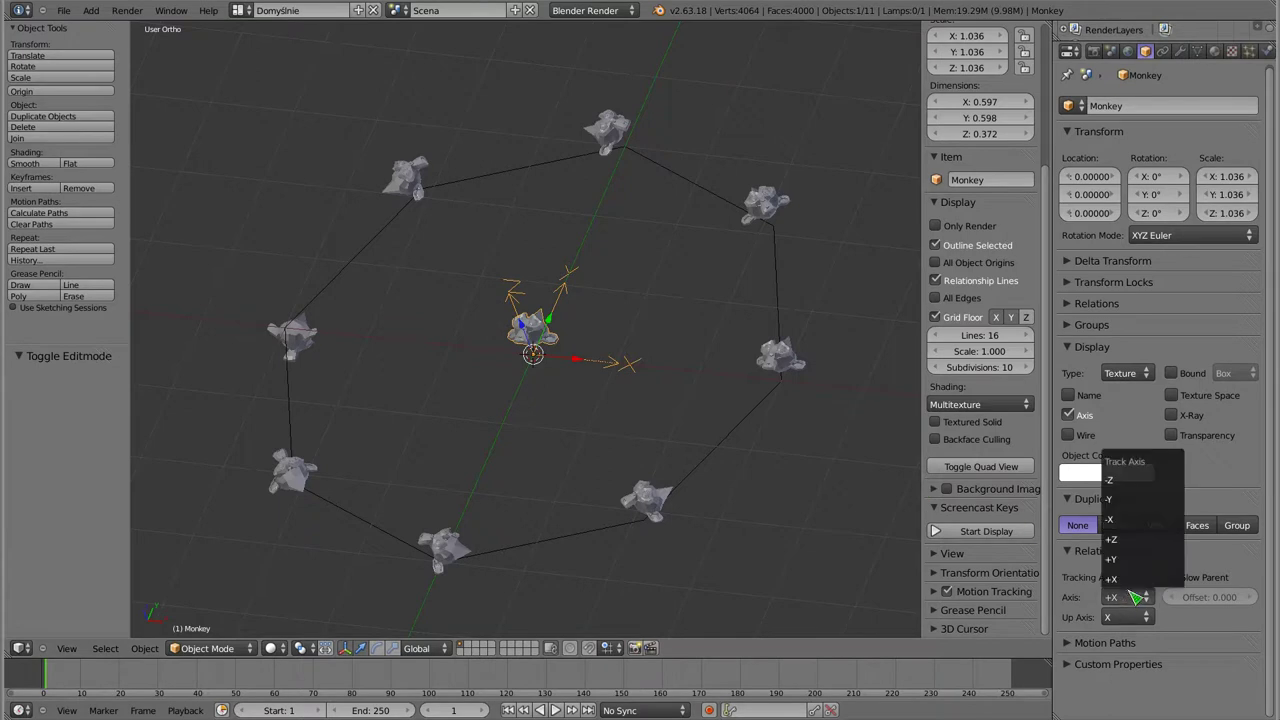
left_click(1138, 540)
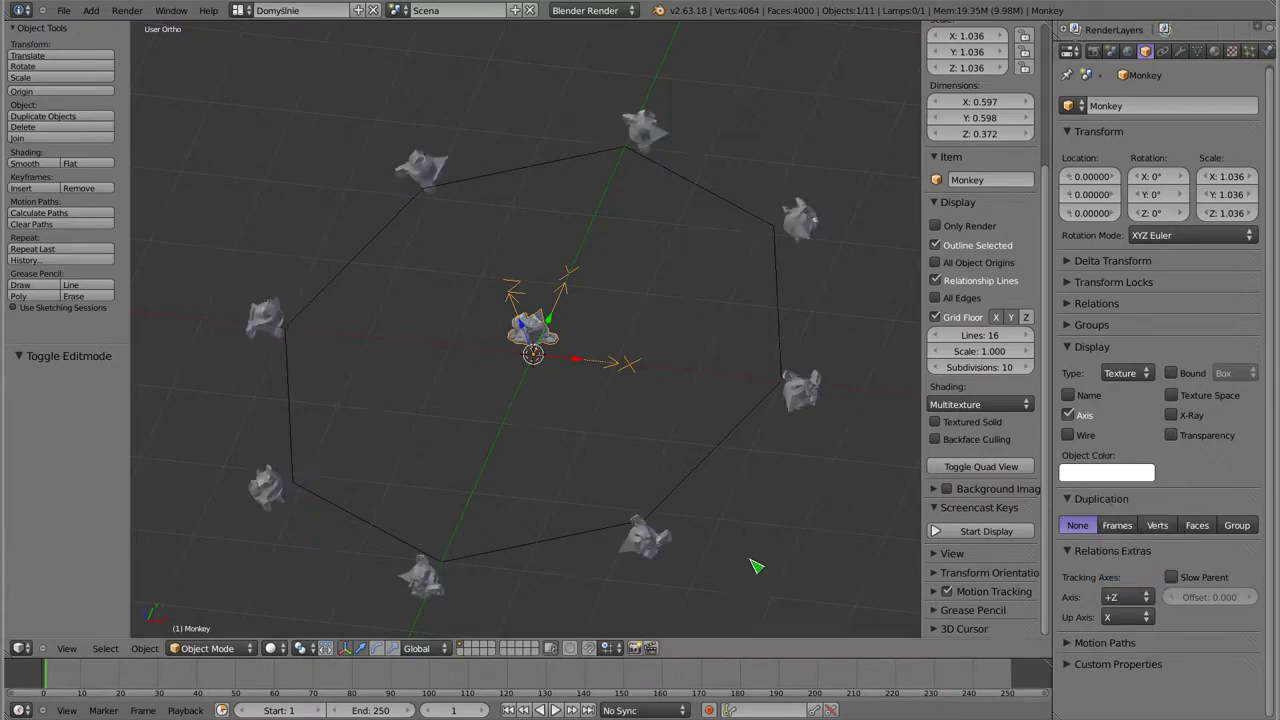
mouse_move(648, 395)
middle_mouse_down()
mouse_move(734, 380)
mouse_move(517, 443)
middle_mouse_up()
scroll(533, 318, "down", 3)
middle_click_drag(531, 318, 568, 310)
In top view, scale the Monkey up to about 4.44, enlarging all eight ring copies.
key("KP_1")
key("KP_7")
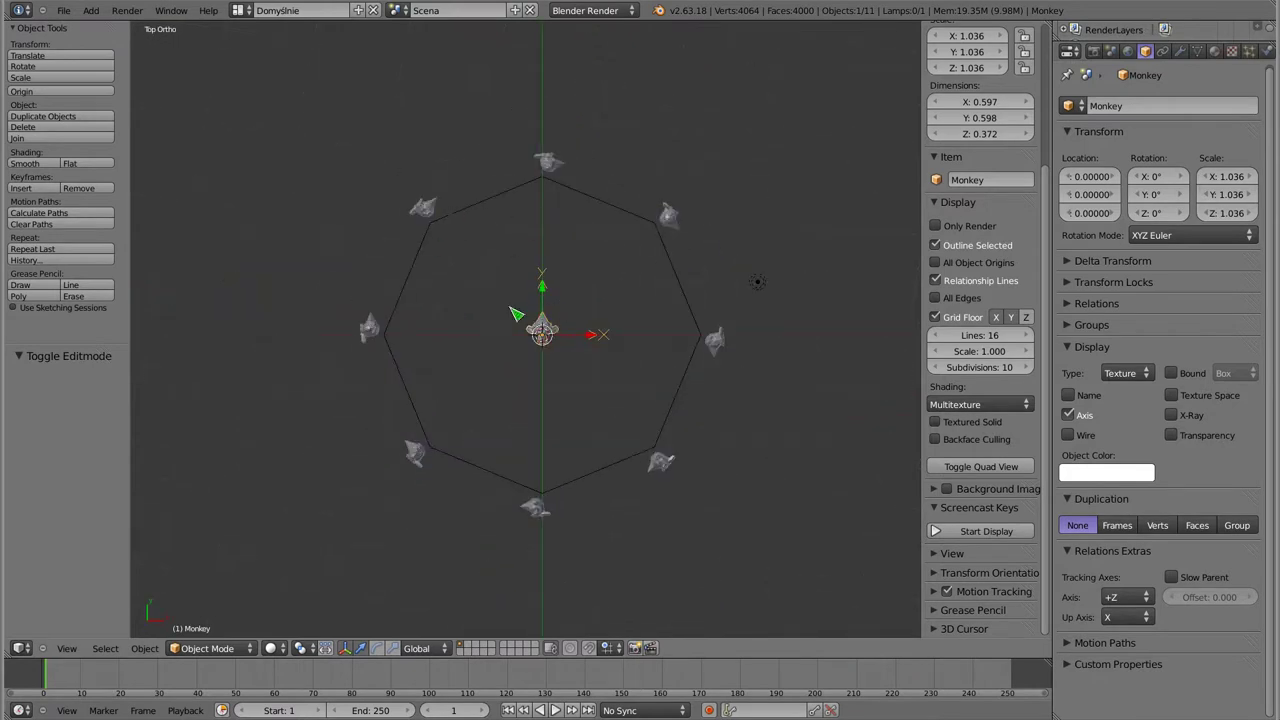
scroll(543, 362, "up", 2)
key("s")
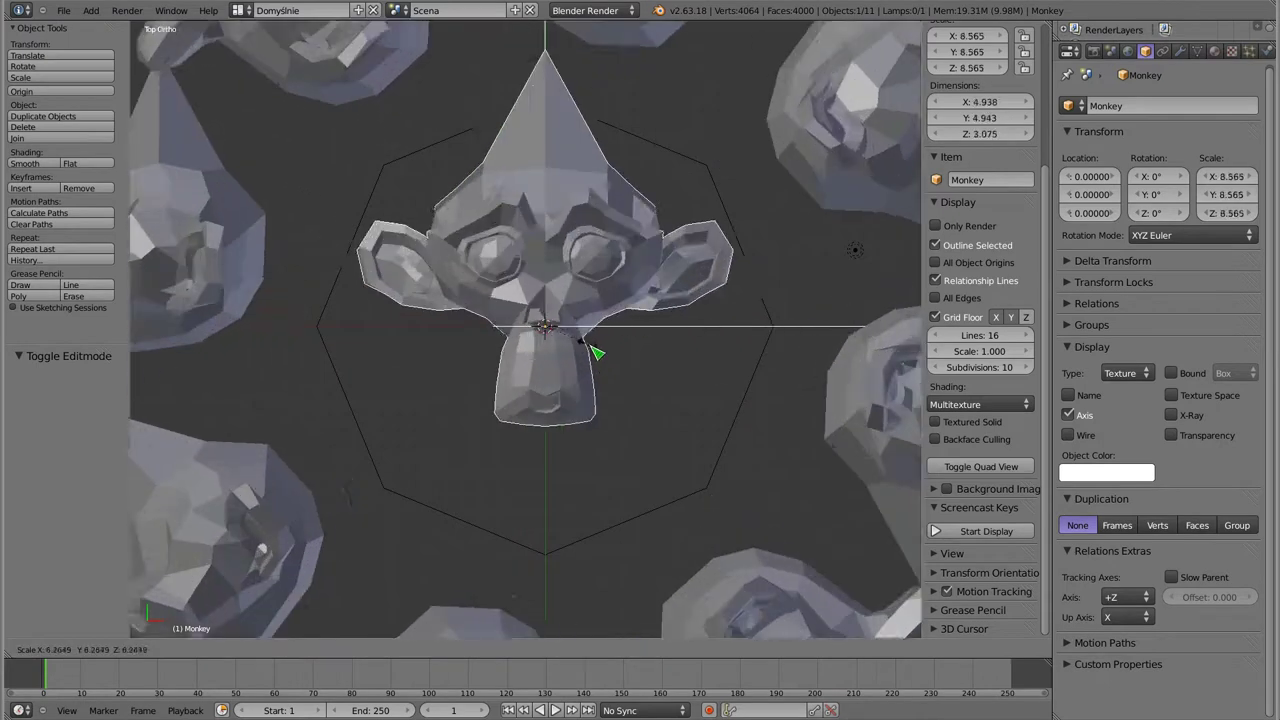
left_click(577, 332)
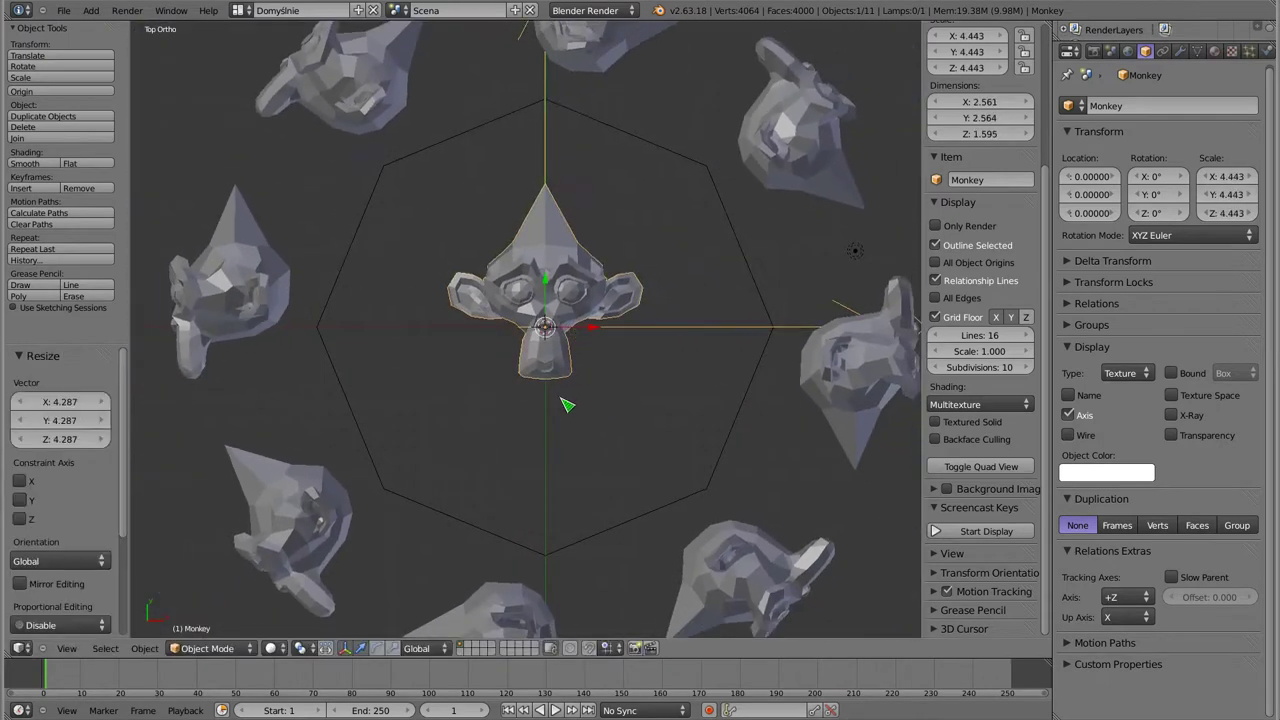
scroll(549, 520, "down", 1)
scroll(552, 400, "down", 1)
middle_click_drag(550, 345, 551, 361, "shift")
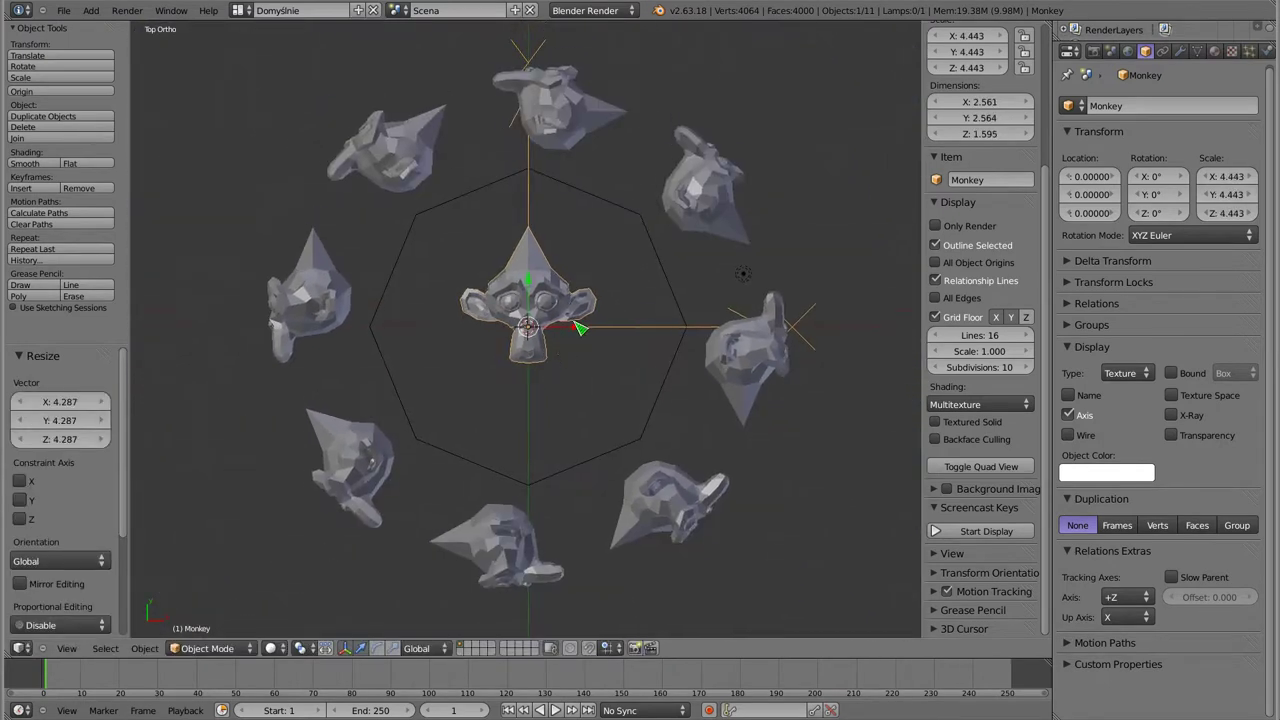
left_click(1128, 597)
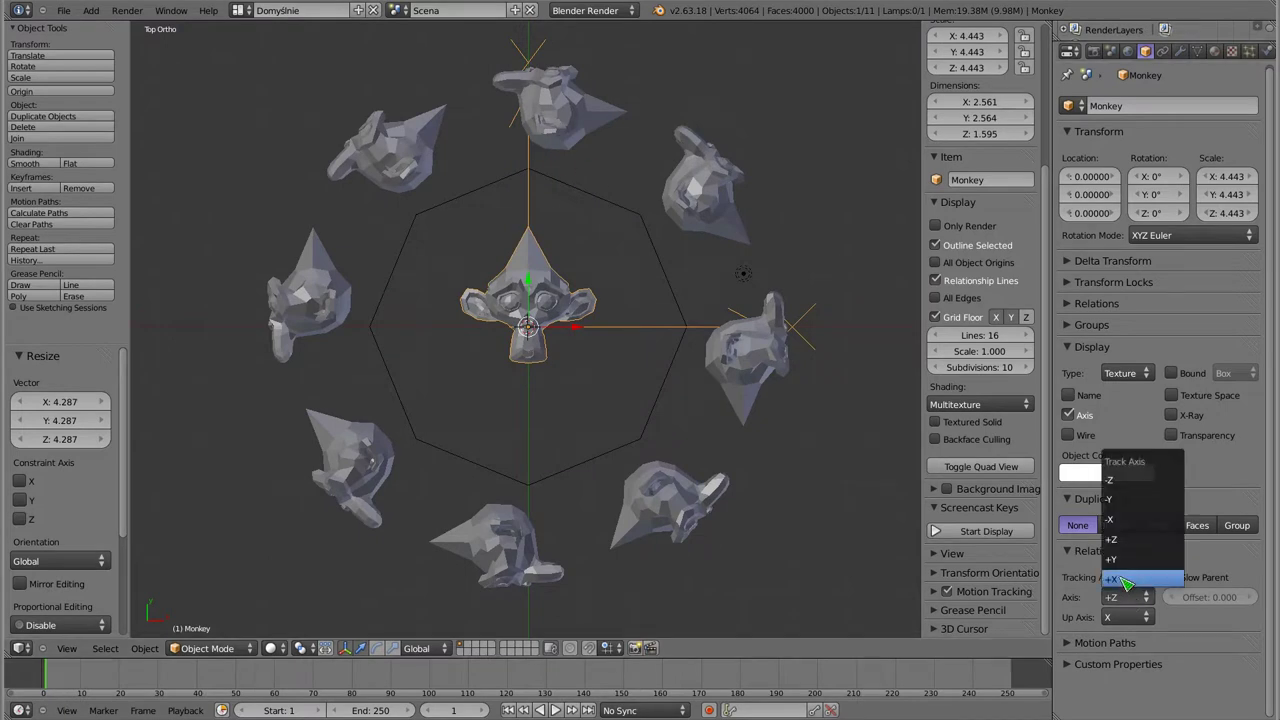
Set the Monkey's tracking axis to +X and its up axis to Y, then view through the camera.
left_click(1124, 577)
left_click(1125, 617)
left_click(1129, 592)
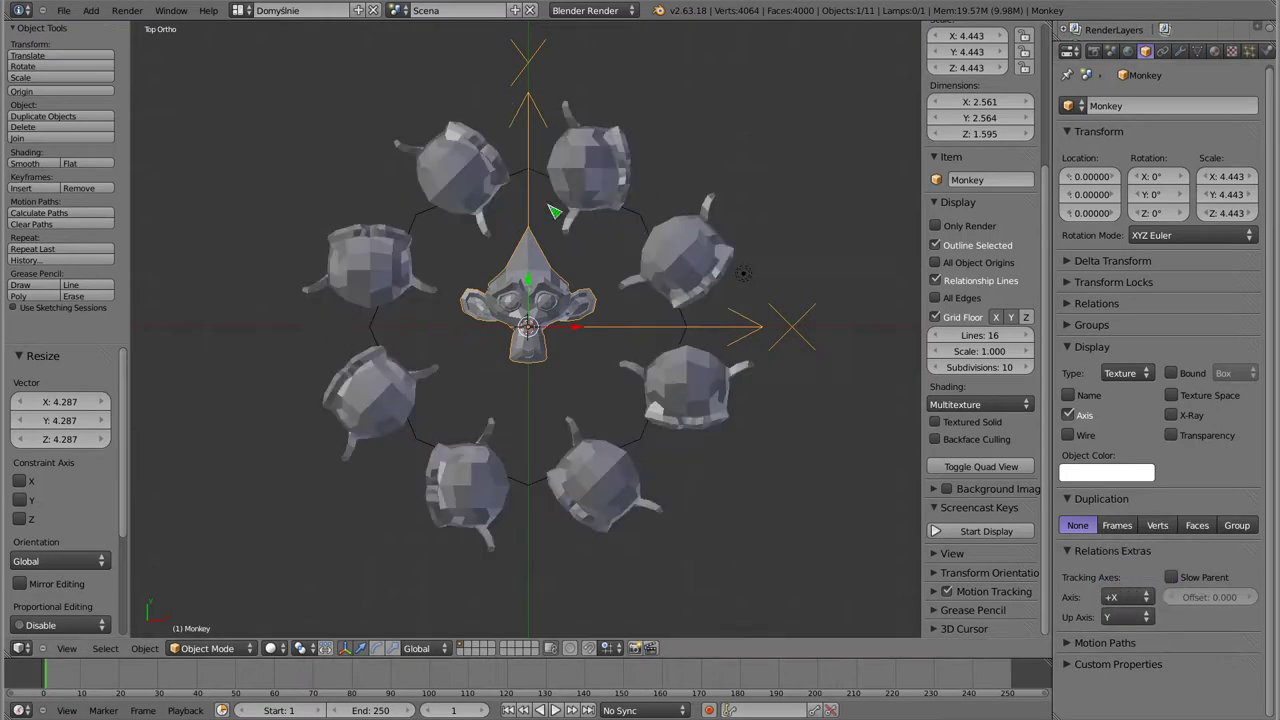
mouse_move(537, 405)
middle_mouse_down()
mouse_move(494, 340)
mouse_move(515, 353)
middle_mouse_up()
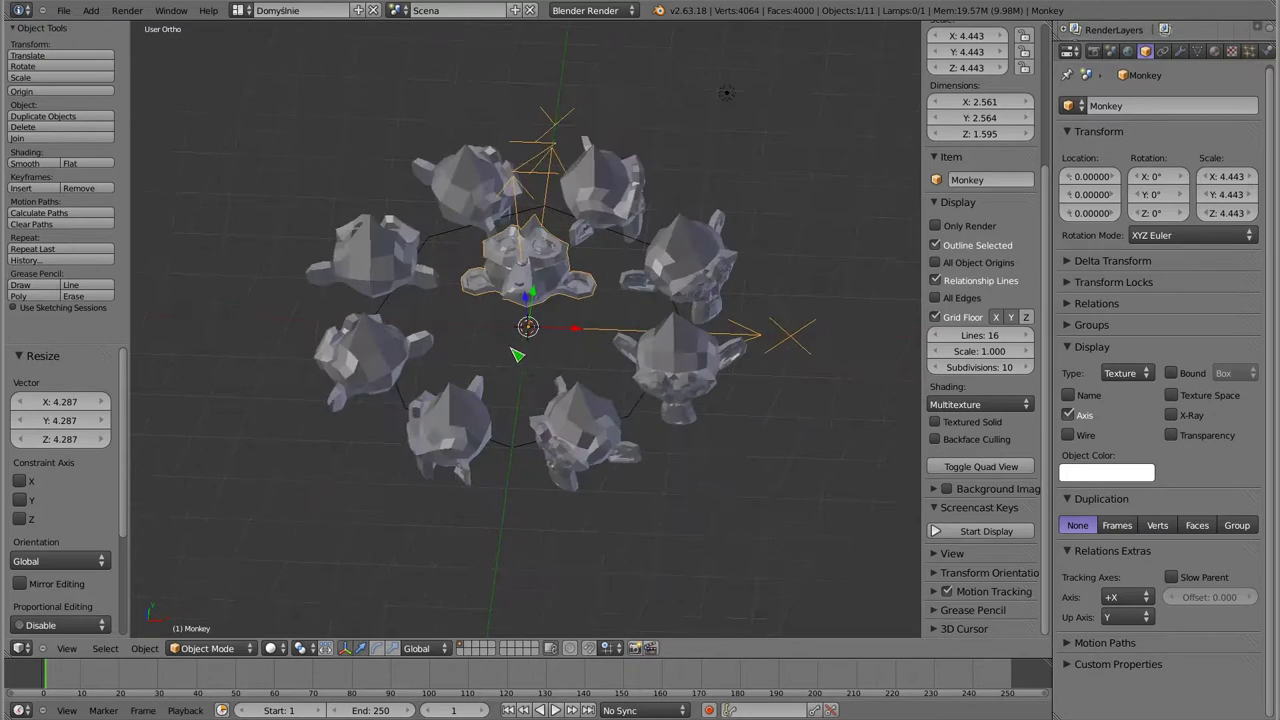
key("KP_0")
Render the monkey ring with F12, close the render, and select the circle back in the viewport.
key("F12")
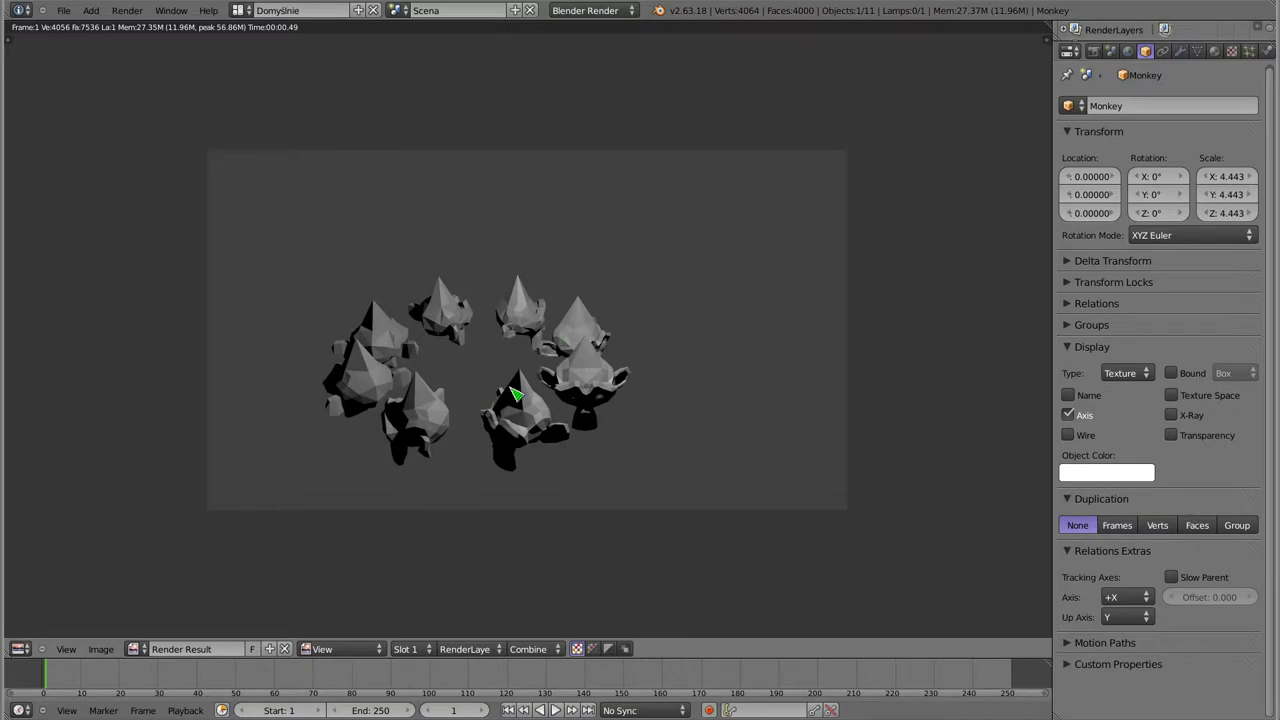
key("Escape")
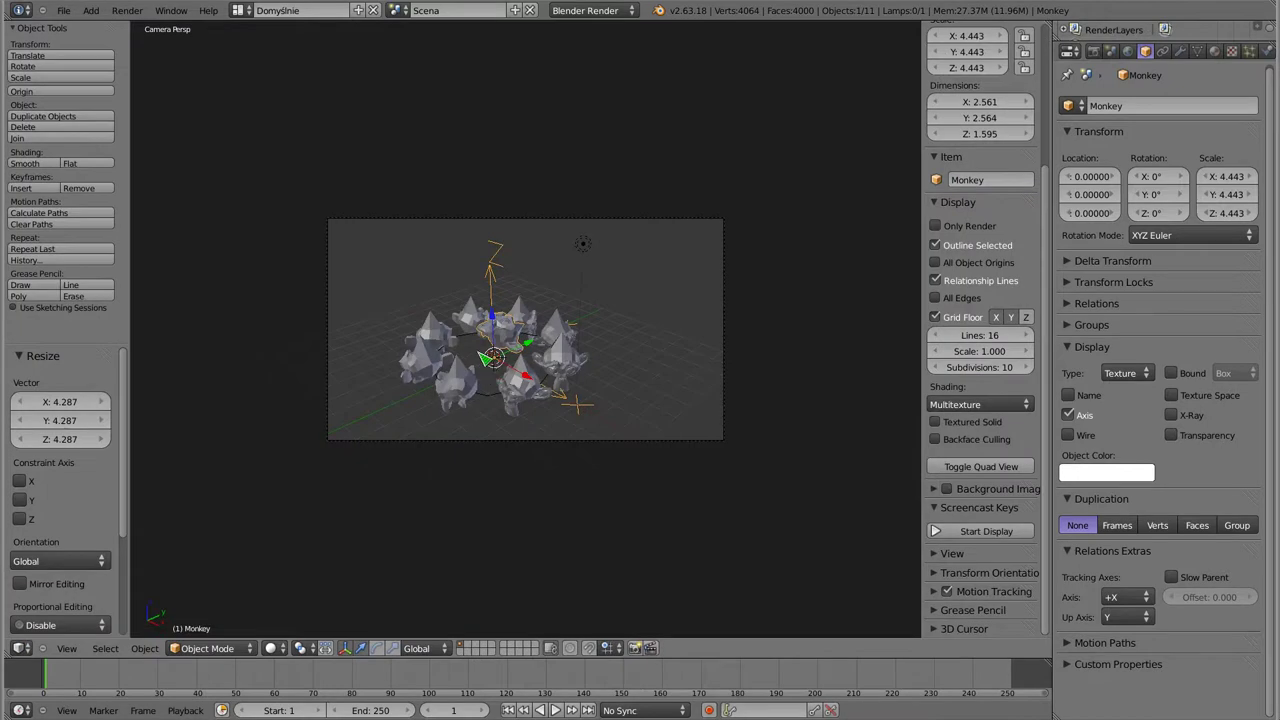
key("KP_7")
mouse_move(483, 357)
middle_mouse_down()
mouse_move(590, 248)
mouse_move(630, 320)
mouse_move(535, 323)
middle_mouse_up()
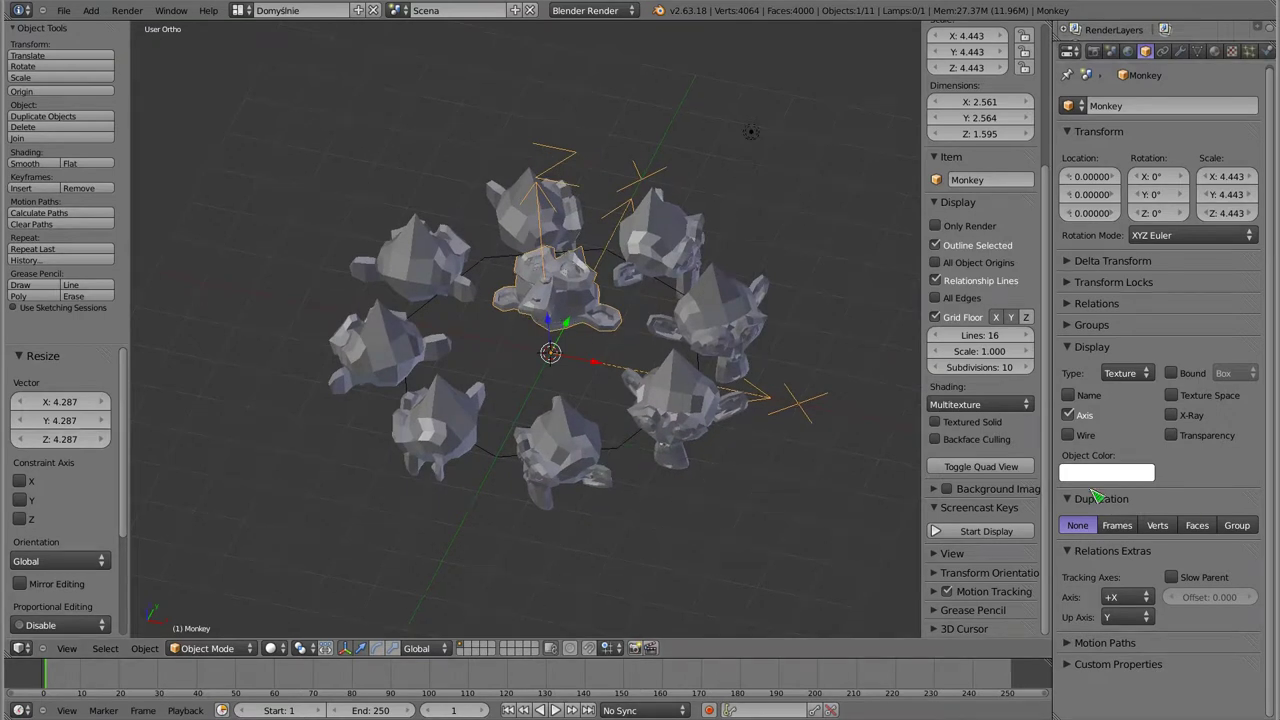
right_click(645, 447)
Delete the octagon Circle and the Monkey.
key("x")
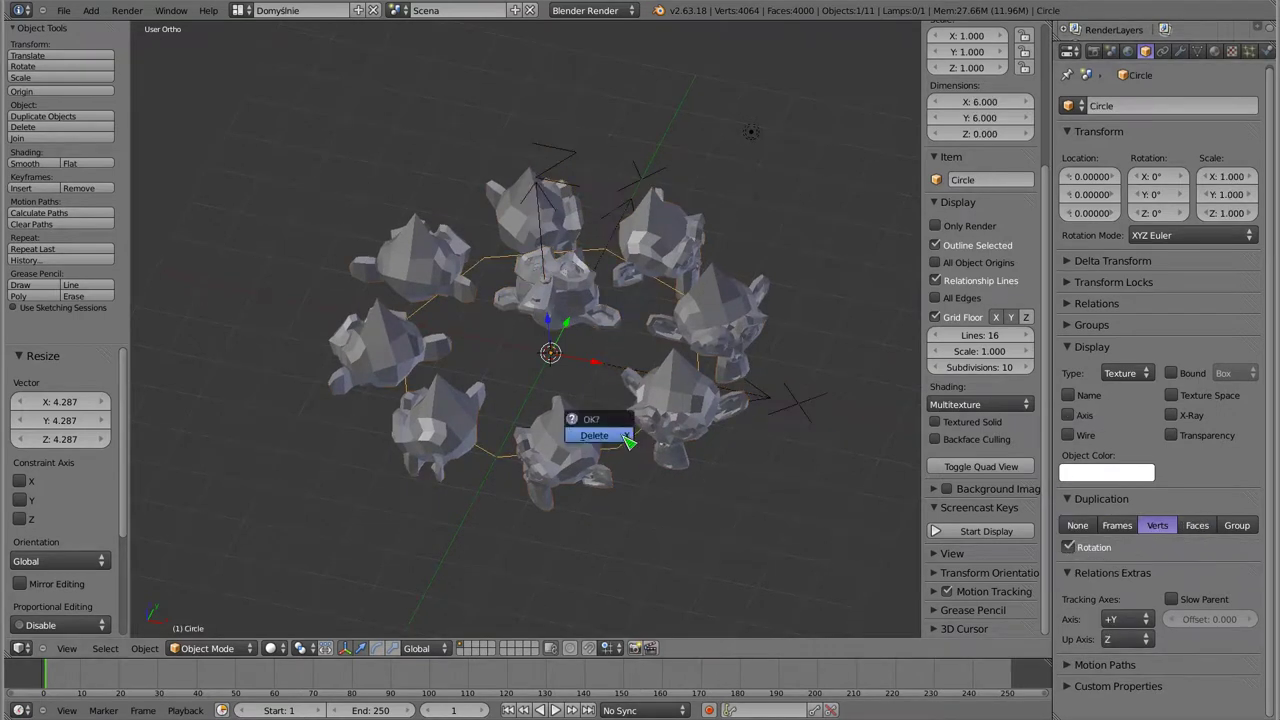
left_click(575, 428)
right_click(565, 310)
key("x")
left_click(558, 375)
Add a plane and scale it by 8.
key("shift+a")
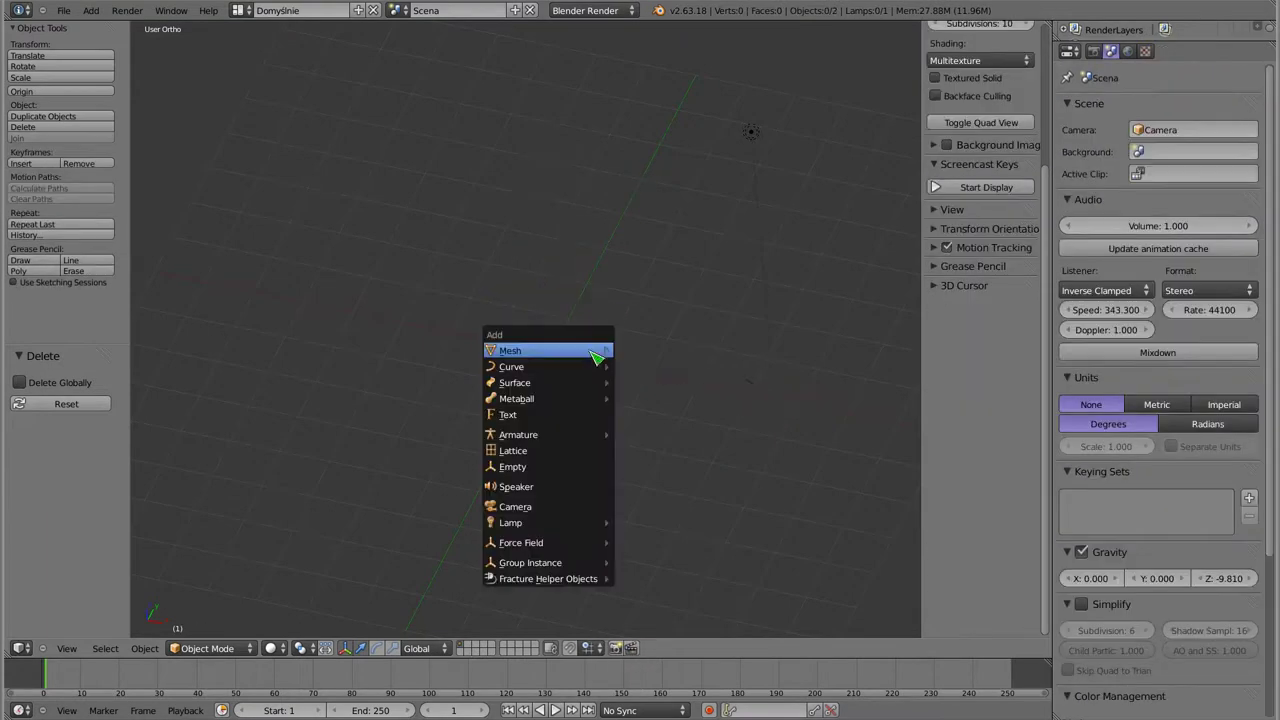
left_click(662, 351)
scroll(565, 400, "down", 3)
key("s")
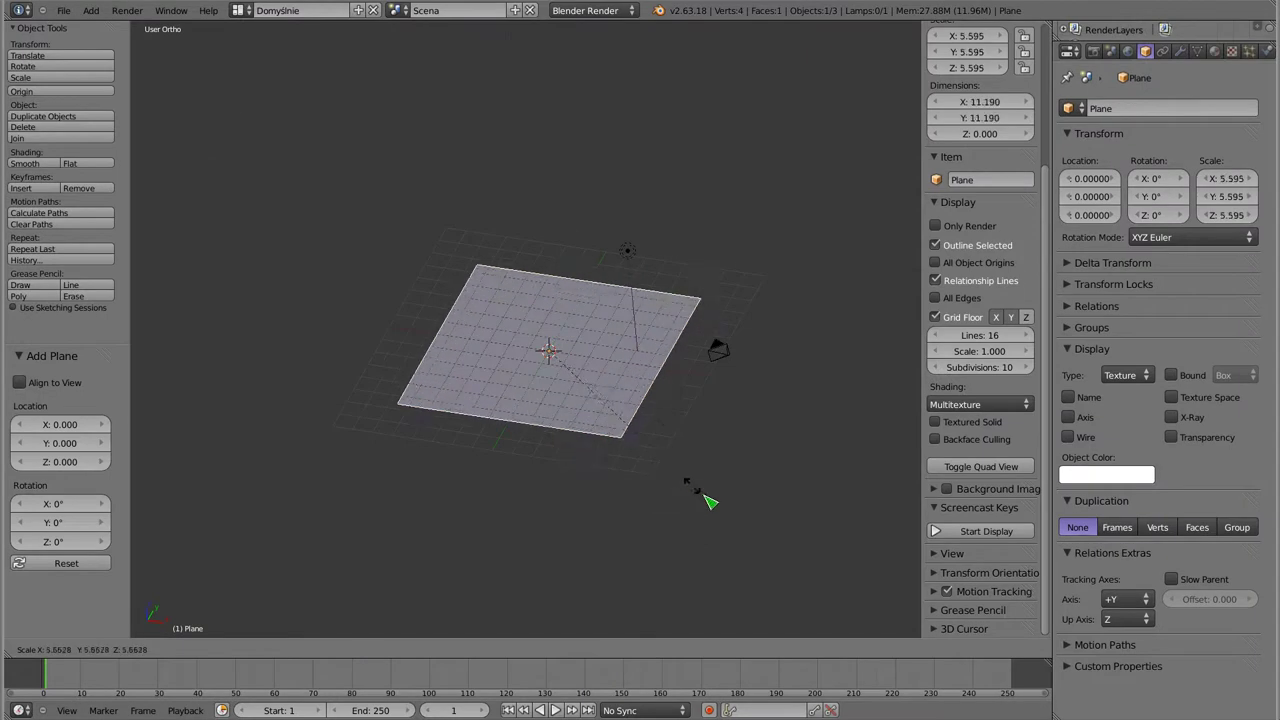
left_click(780, 529)
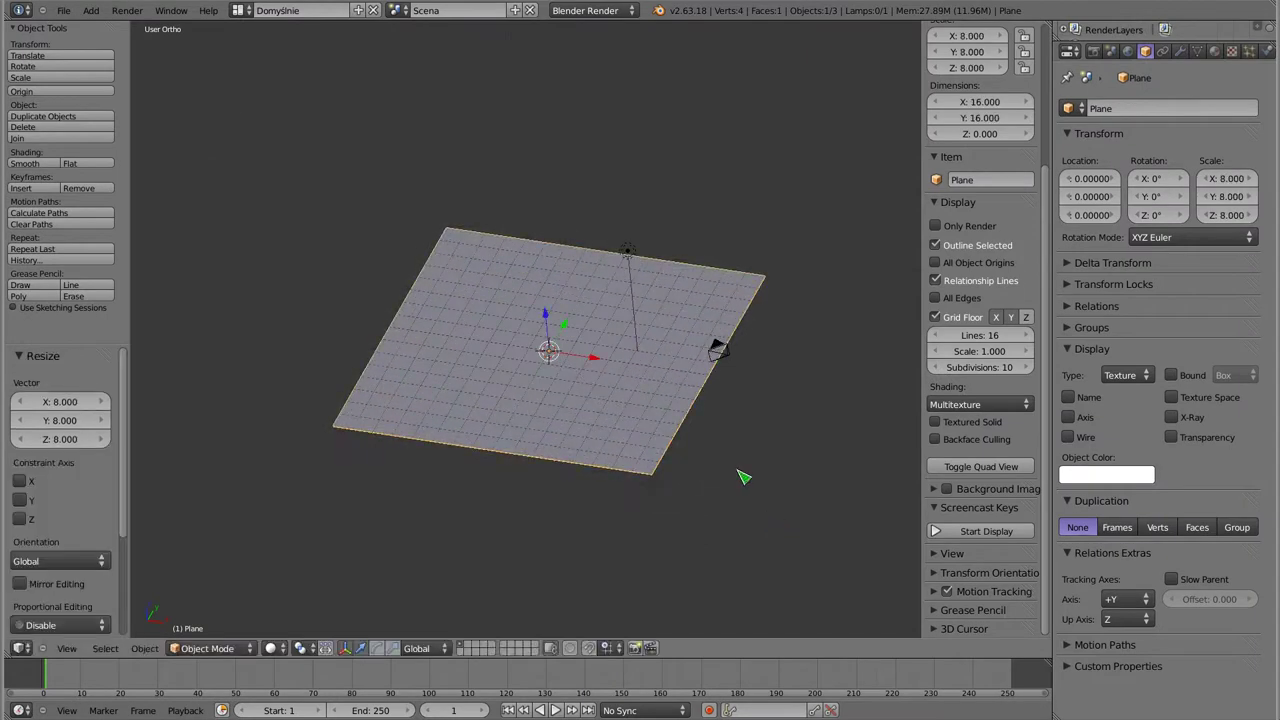
Subdivide the plane with 6 cuts into a 49-face grid.
key("Tab")
key("w")
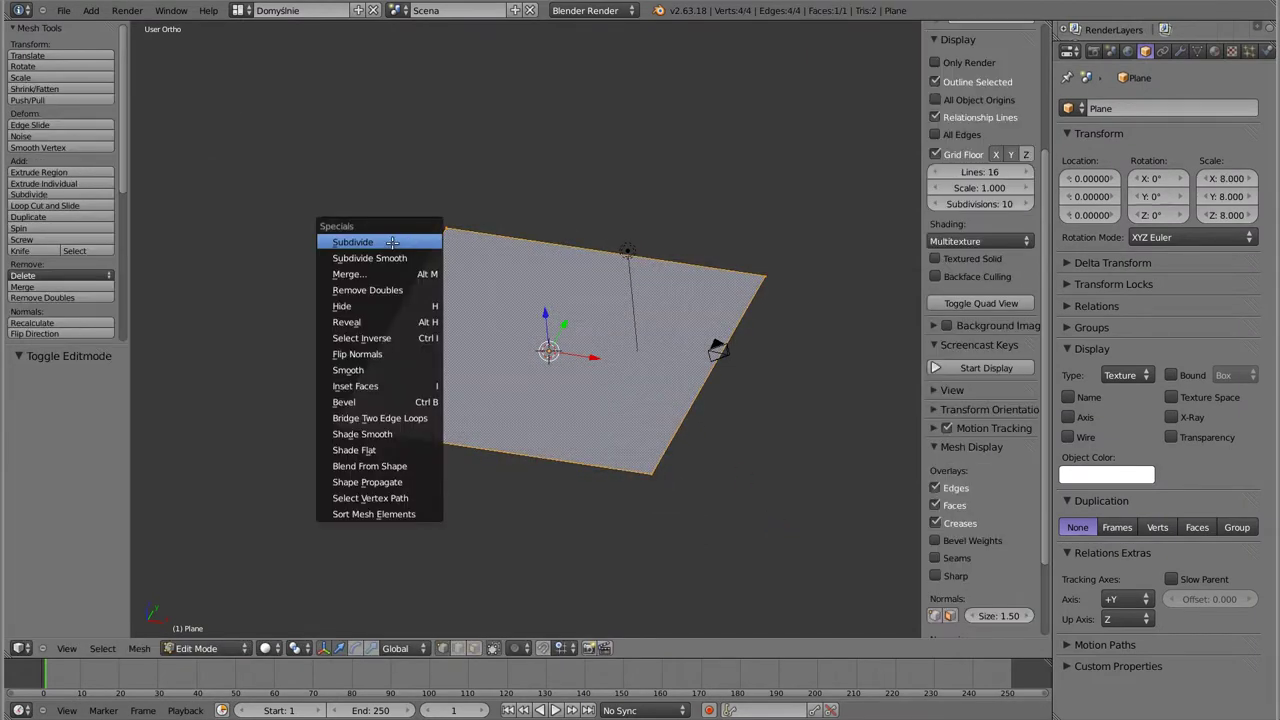
left_click(392, 242)
left_click(98, 402)
left_click(98, 402)
left_click(98, 402)
left_click(98, 402)
left_click(98, 402)
key("Tab")
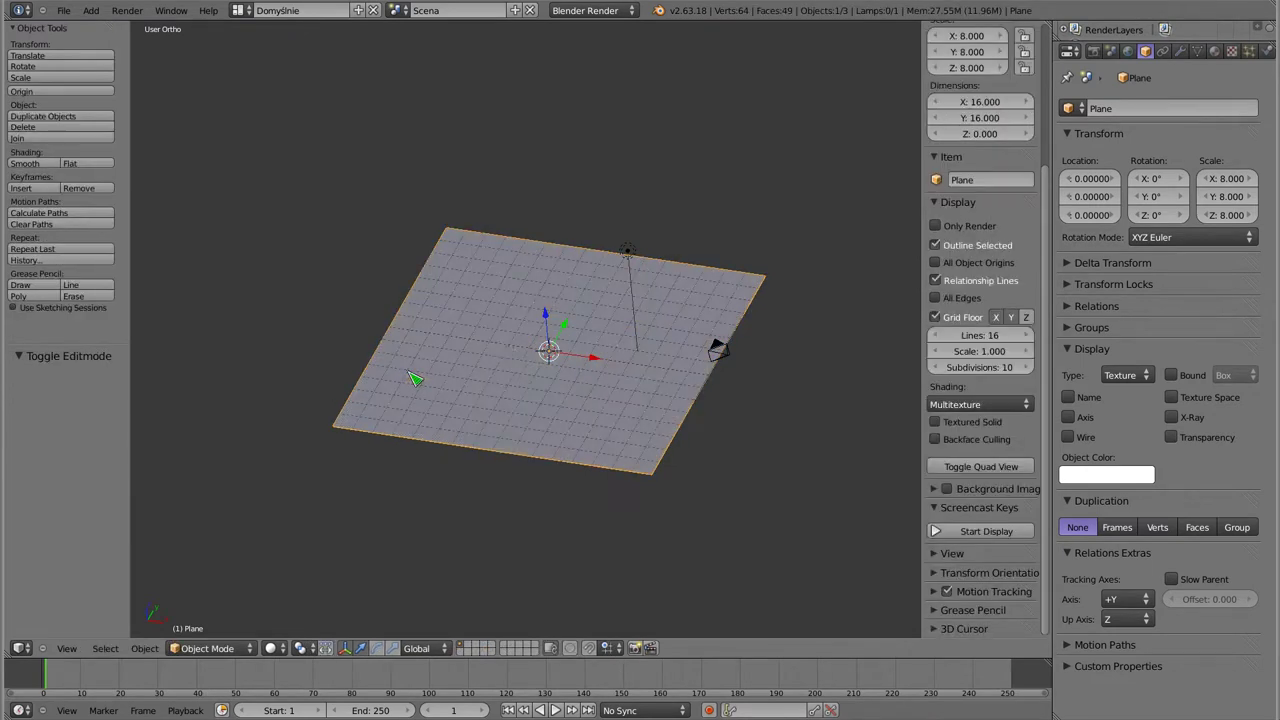
key("shift+a")
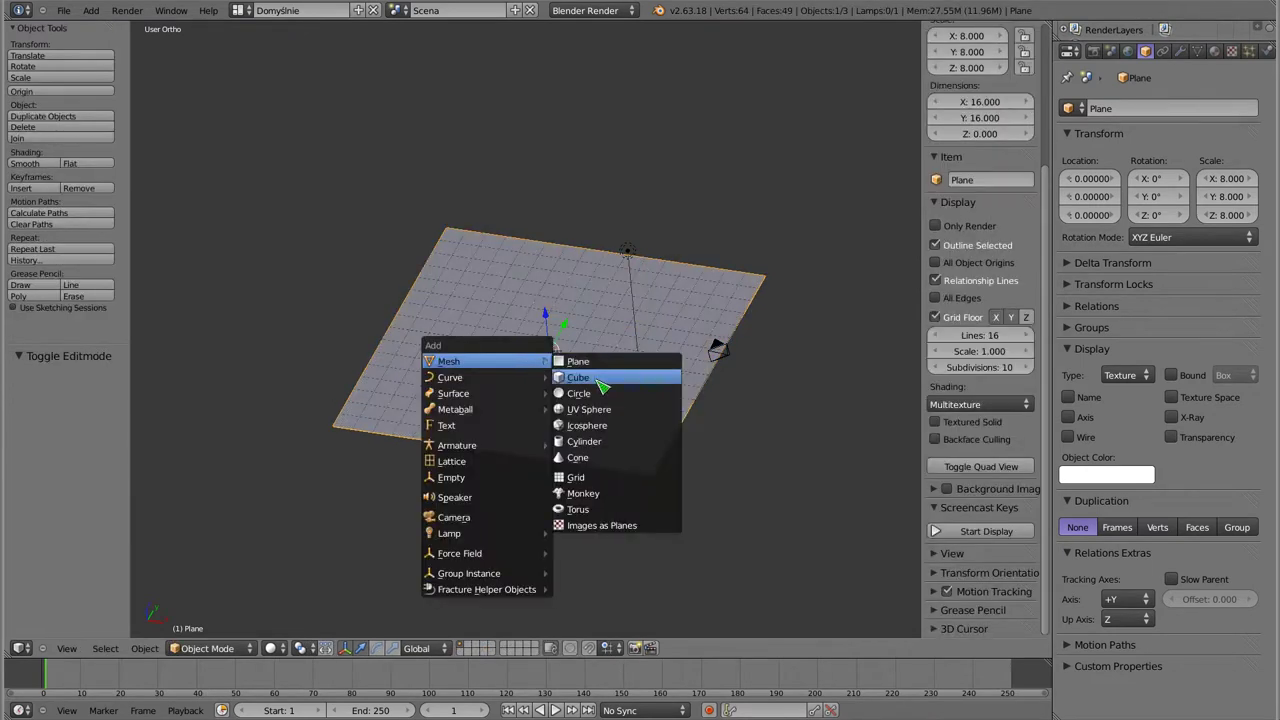
Add a cube at the plane's centre and switch to wireframe display.
left_click(606, 385)
middle_click_drag(536, 446, 509, 440)
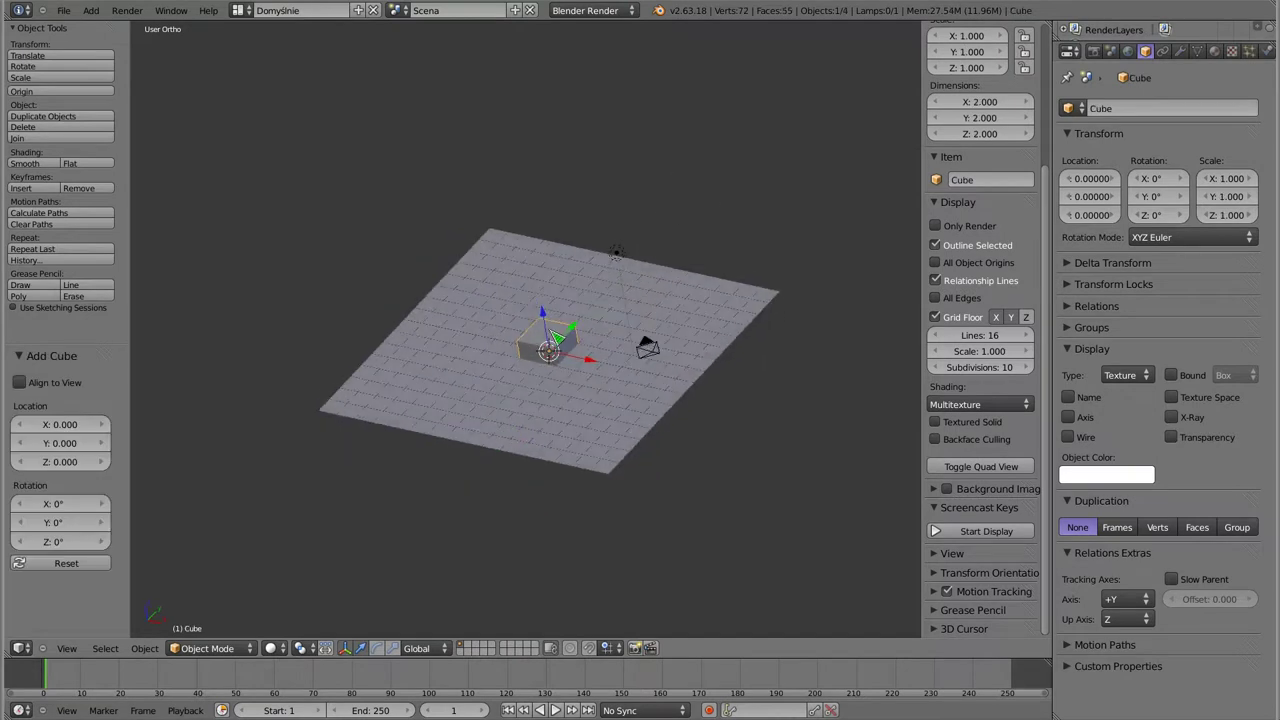
key("z")
Parent the cube to the plane and set the plane's Duplication to Faces.
right_click(705, 282, "shift")
key("ctrl+p")
left_click(680, 346)
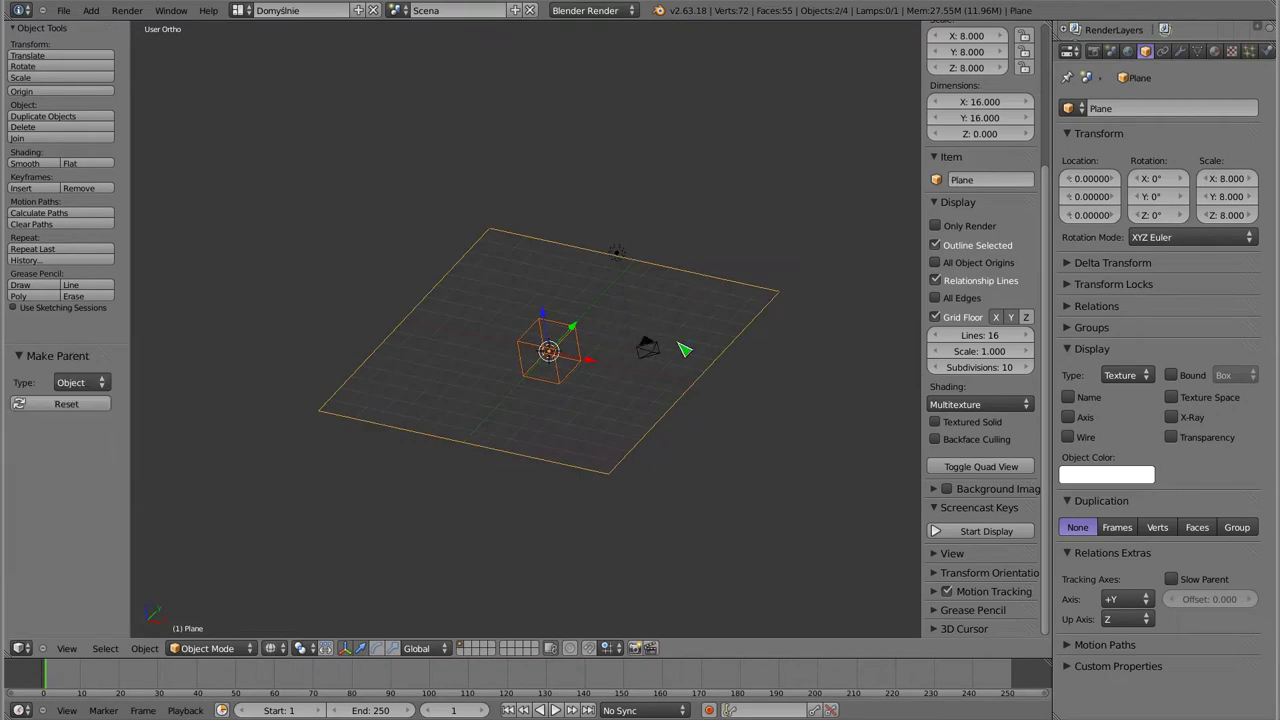
right_click(713, 378)
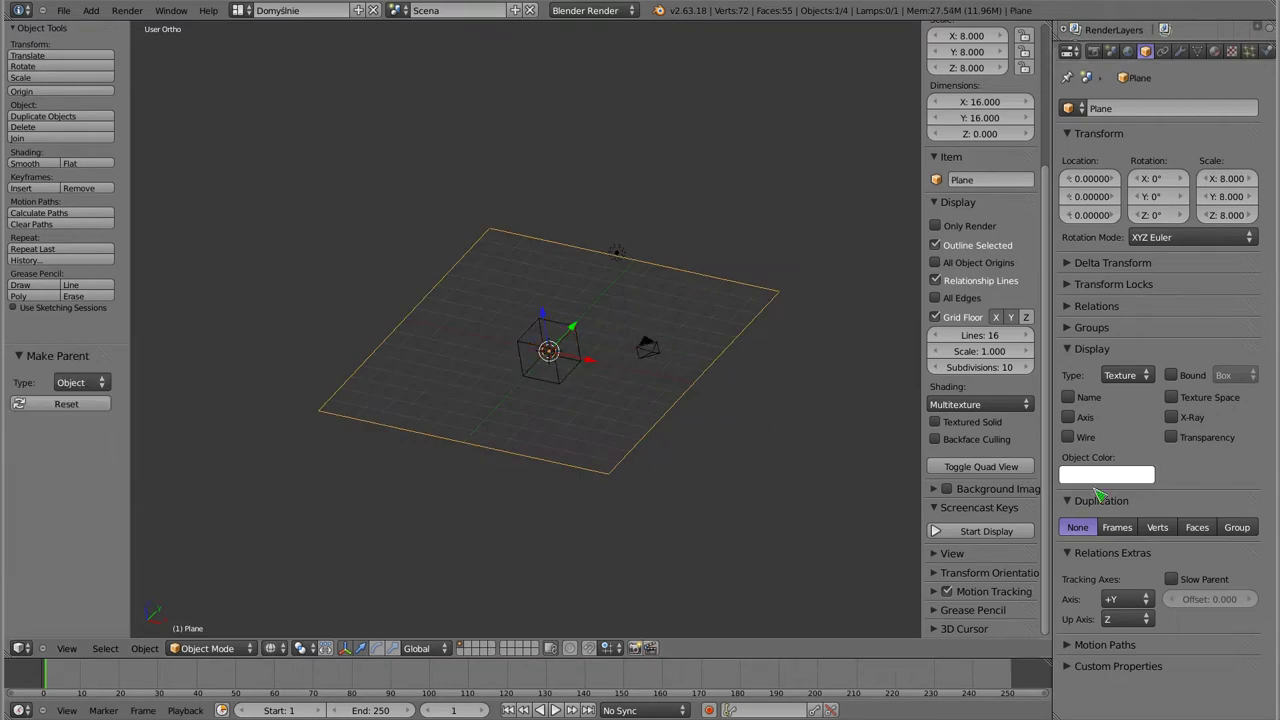
left_click(1197, 528)
In solid view, turn on duplication Scale and raise the inherit scale to 30.6 so the cubes fill each face.
key("z")
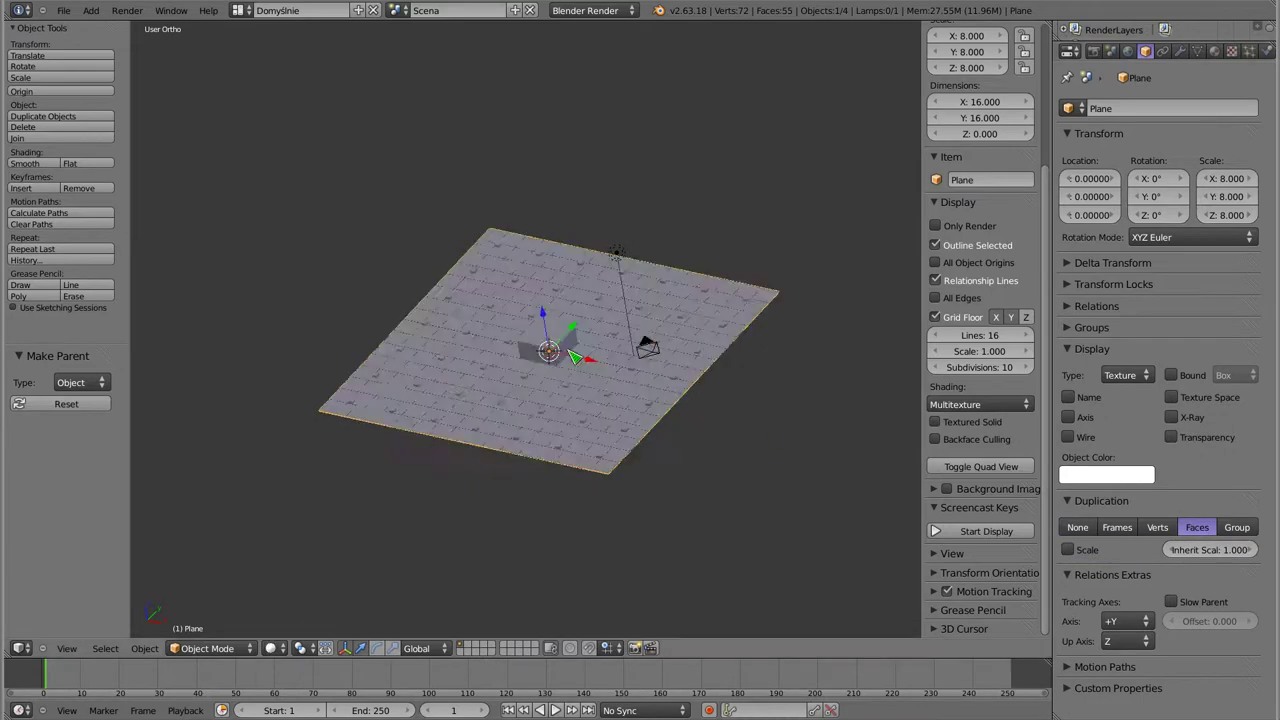
scroll(569, 352, "up", 3)
mouse_move(573, 357)
middle_mouse_down()
mouse_move(555, 412)
mouse_move(573, 360)
mouse_move(468, 337)
middle_mouse_up()
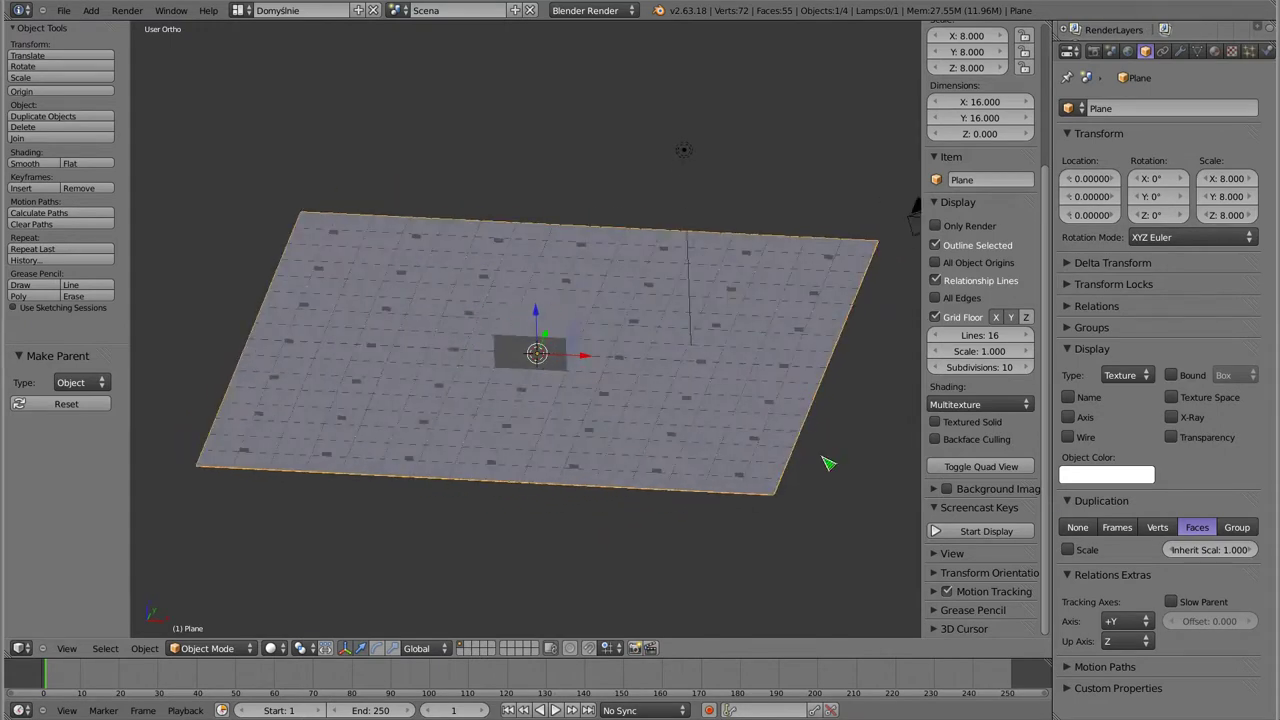
left_click(1069, 549)
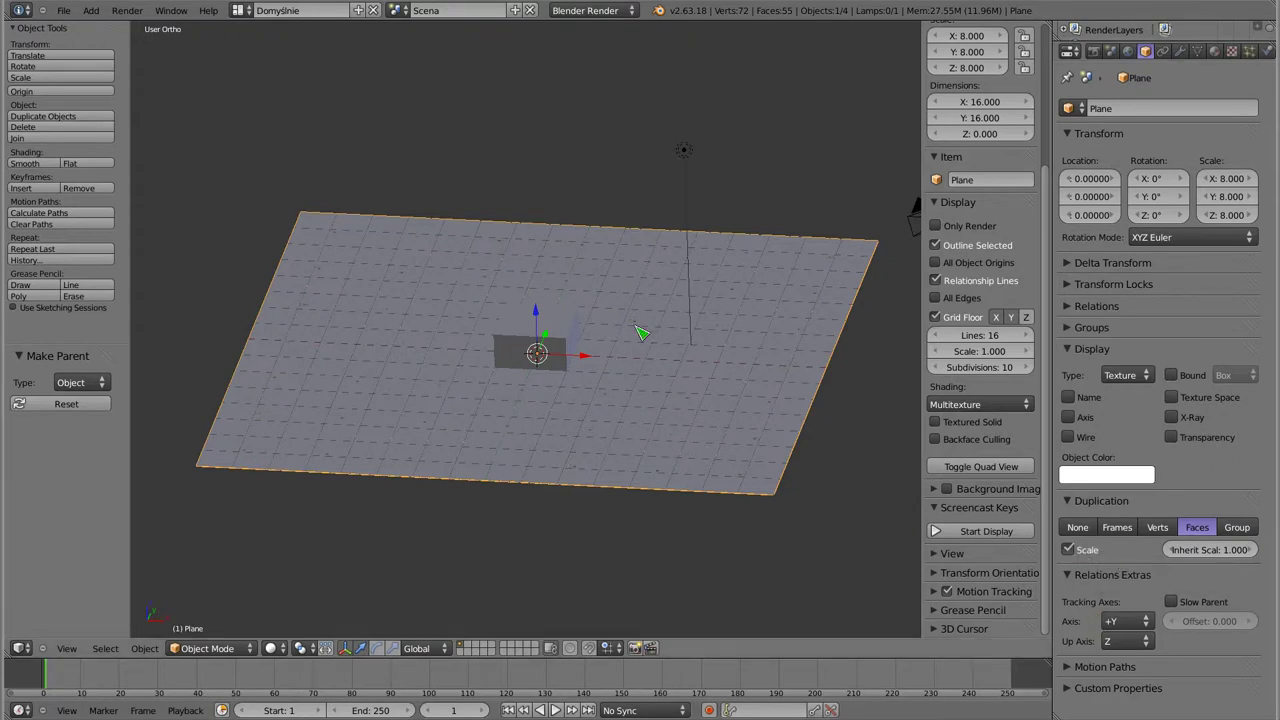
left_click(1069, 549)
left_click(1193, 551)
type("10")
key("Return")
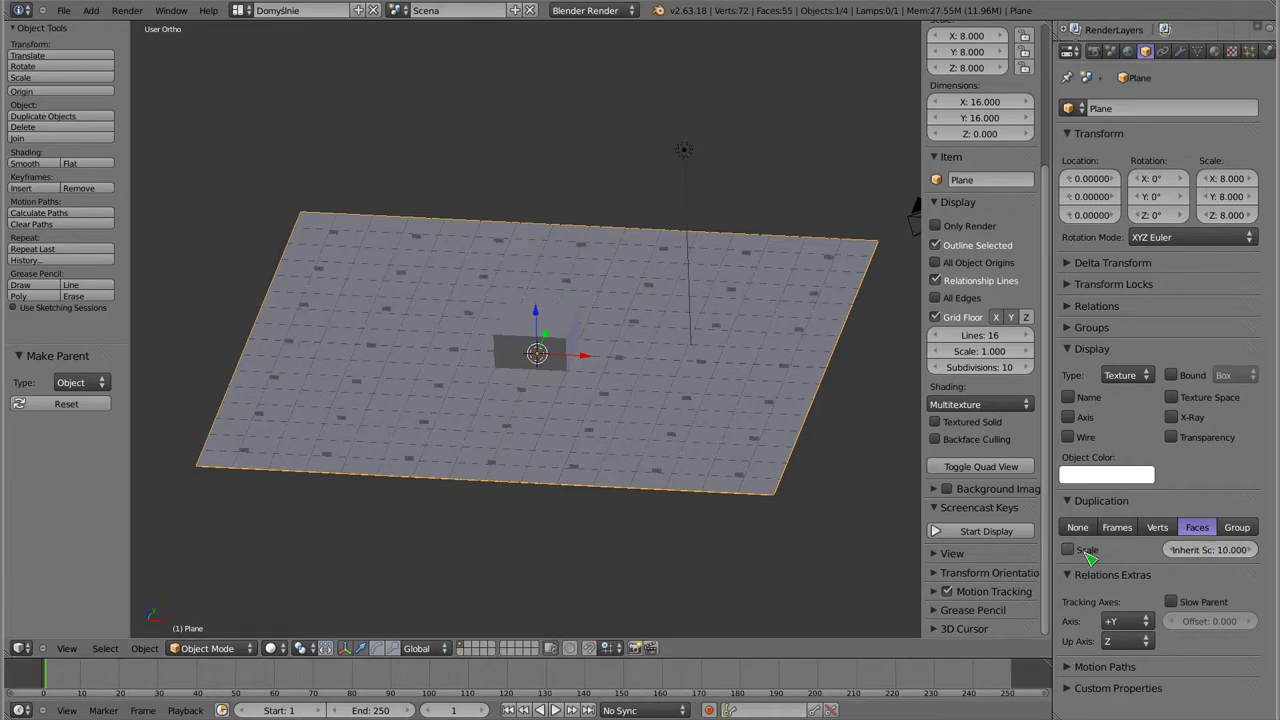
left_click(1068, 549)
mouse_move(1208, 550)
left_mouse_down()
mouse_move(1260, 550)
mouse_move(1200, 550)
left_mouse_up()
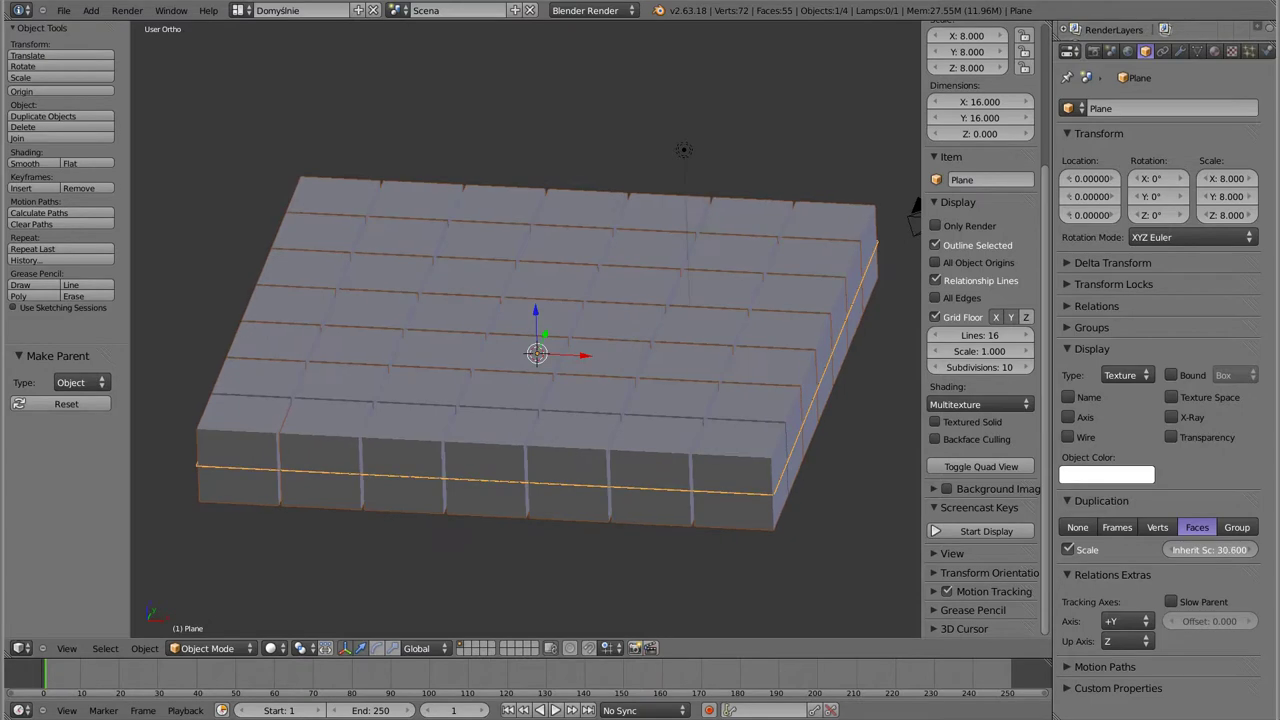
Orbit to a top-down view of the cube-covered plane and switch to wireframe shading.
mouse_move(529, 401)
middle_mouse_down()
mouse_move(588, 377)
mouse_move(643, 514)
middle_mouse_up()
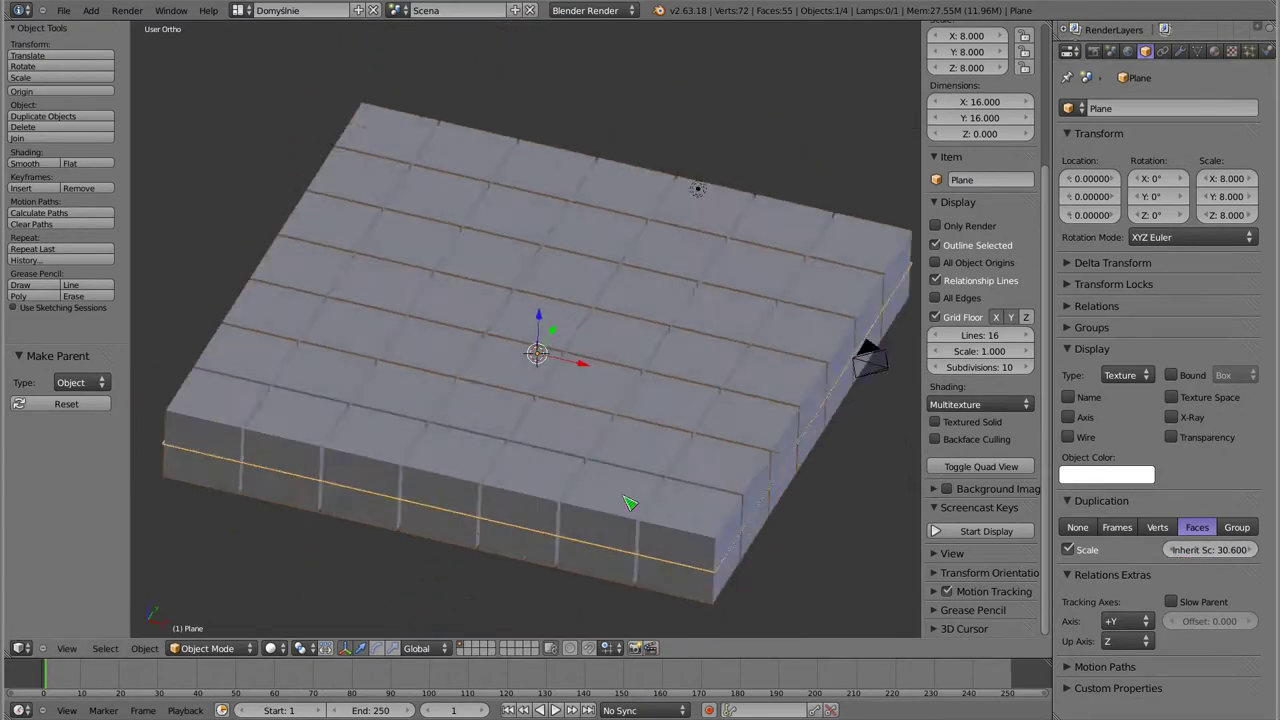
scroll(643, 514, "down", 4)
middle_click_drag(510, 320, 476, 306)
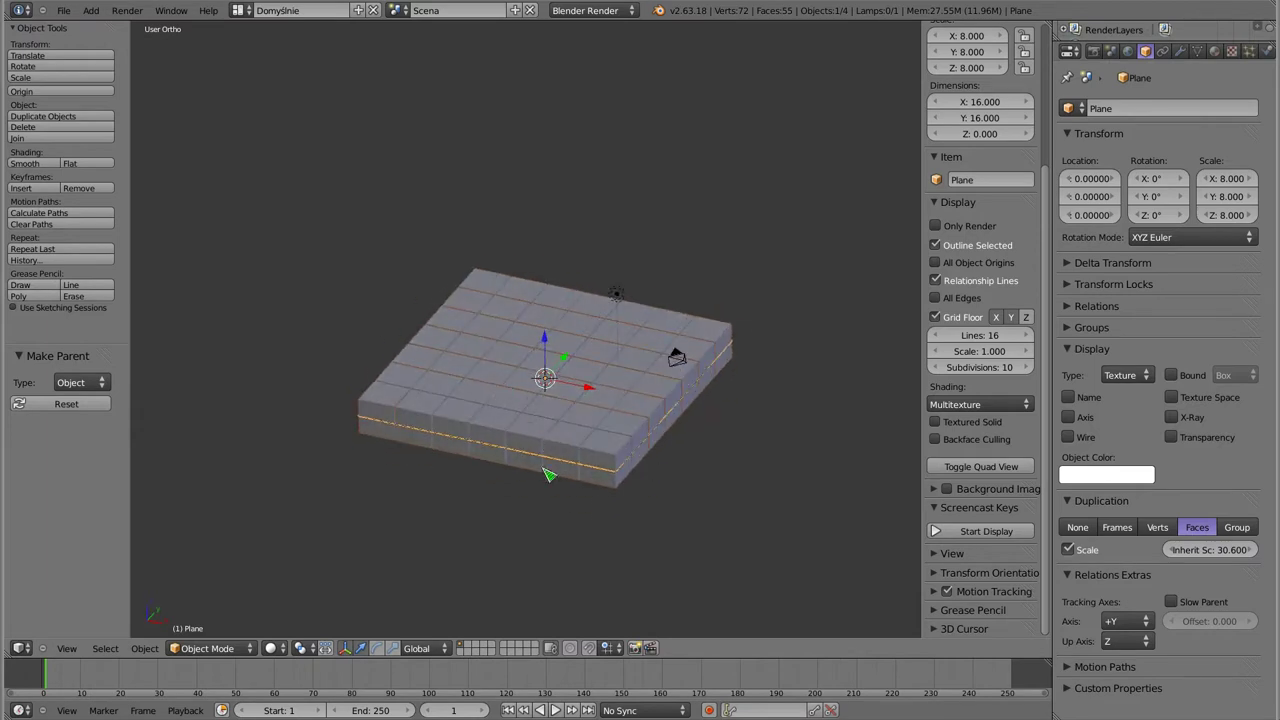
scroll(618, 467, "up", 2)
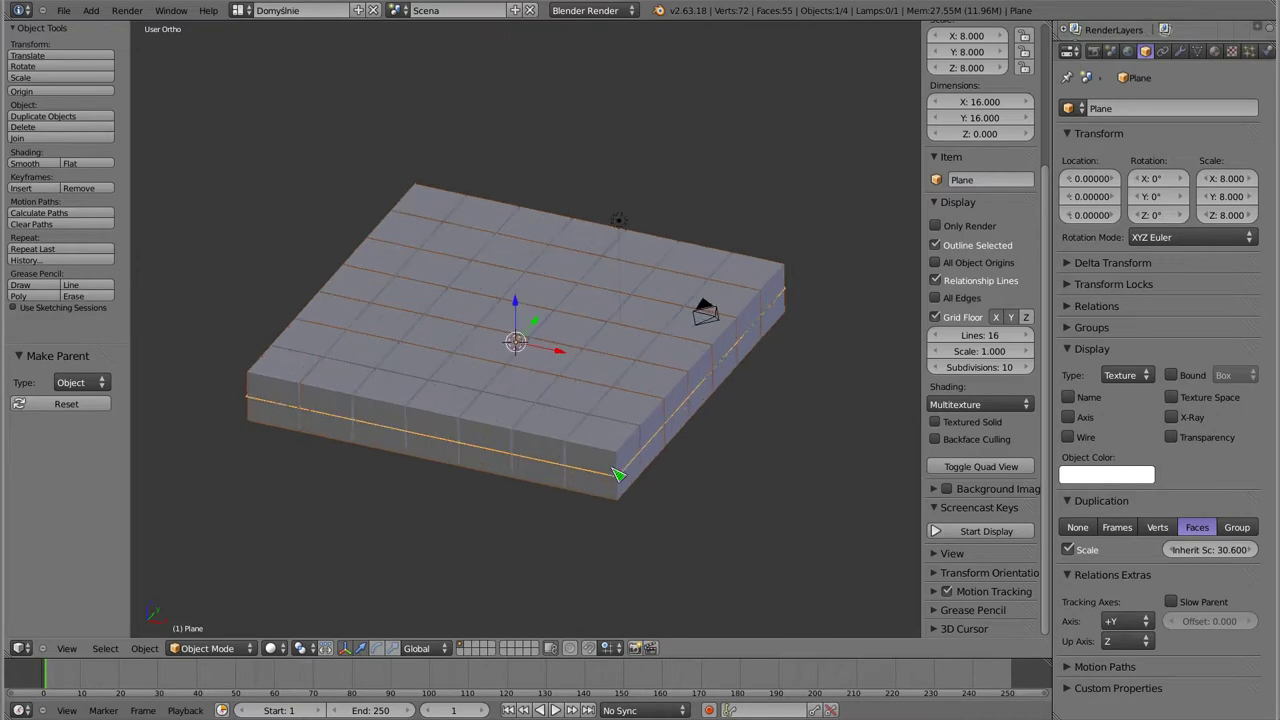
key("z")
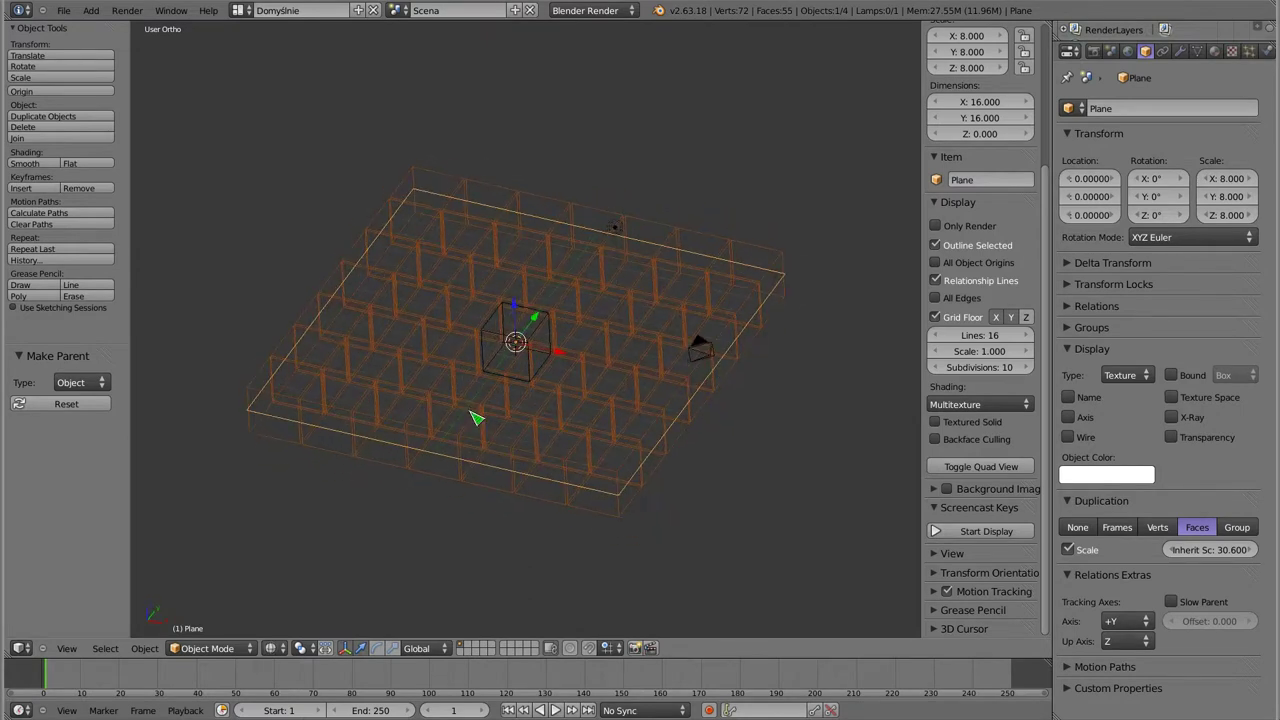
Switch the plane's duplication from Faces to Verts for a 64-cube grid, then show the Modifiers tab.
left_click(1157, 527)
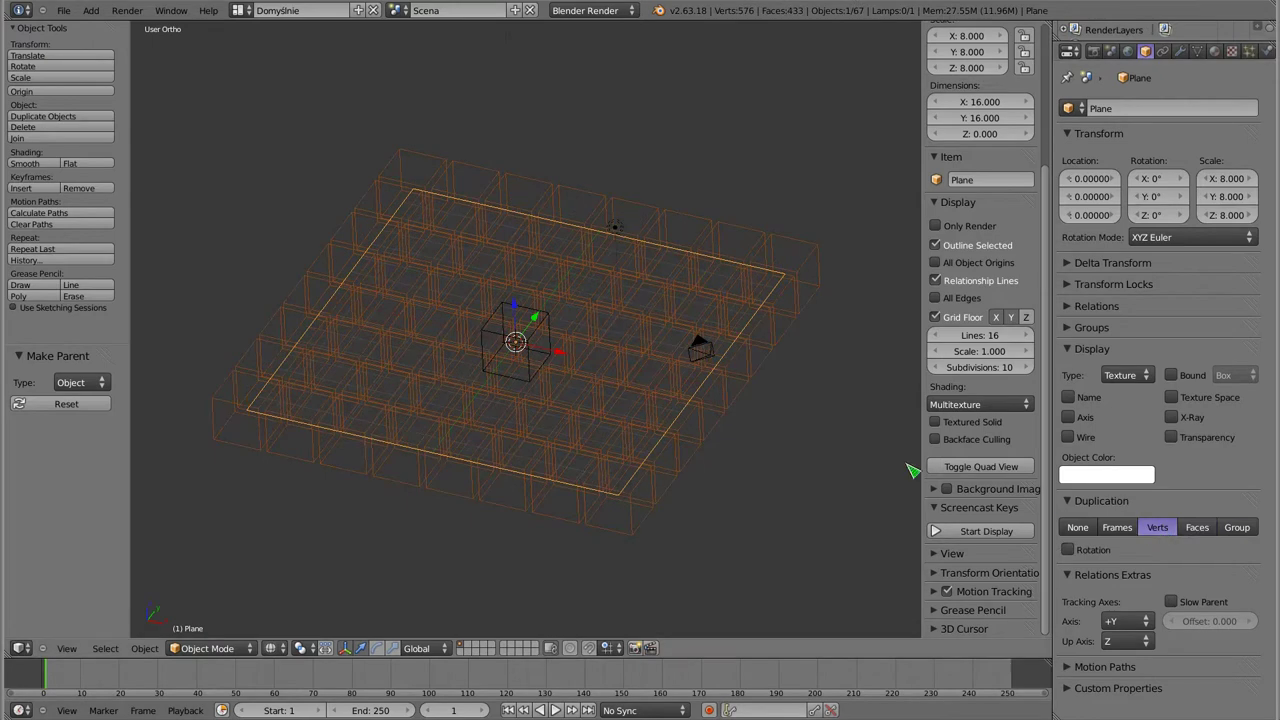
key("z")
mouse_move(675, 392)
middle_mouse_down()
mouse_move(463, 187)
mouse_move(508, 196)
middle_mouse_up()
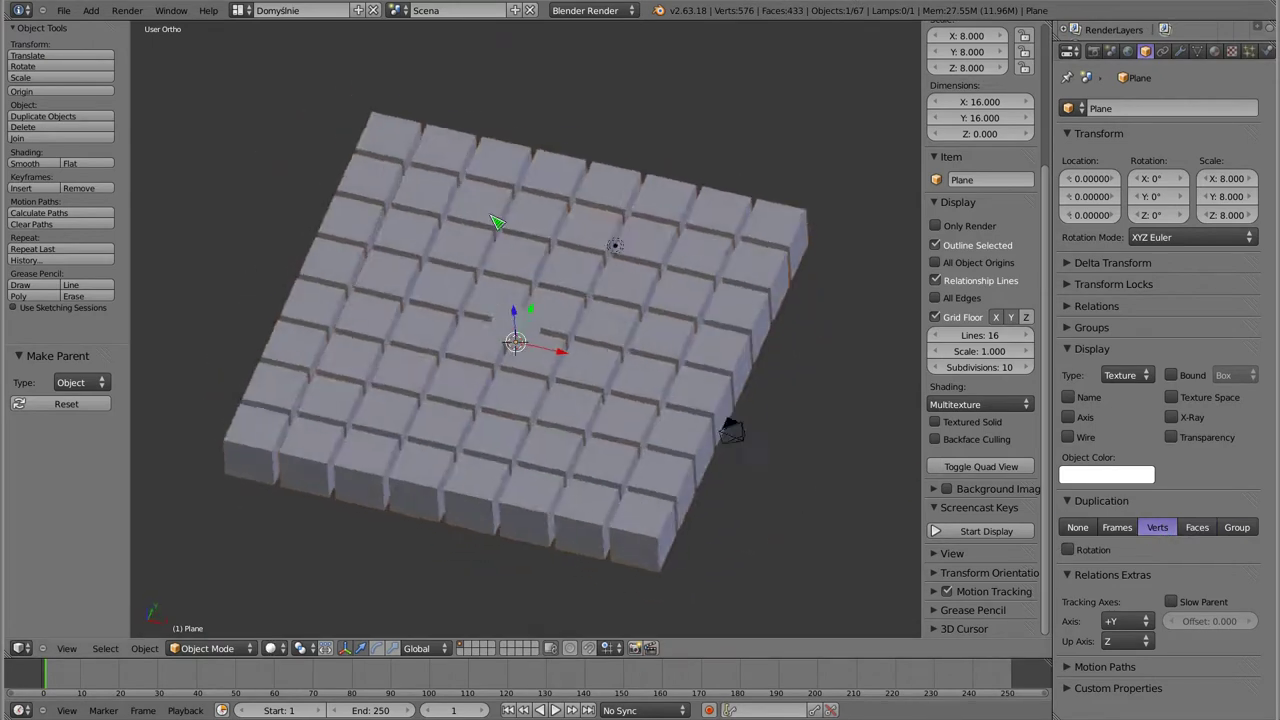
mouse_move(551, 448)
middle_mouse_down()
mouse_move(529, 471)
mouse_move(500, 471)
middle_mouse_up()
key("Tab")
key("Tab")
key("z")
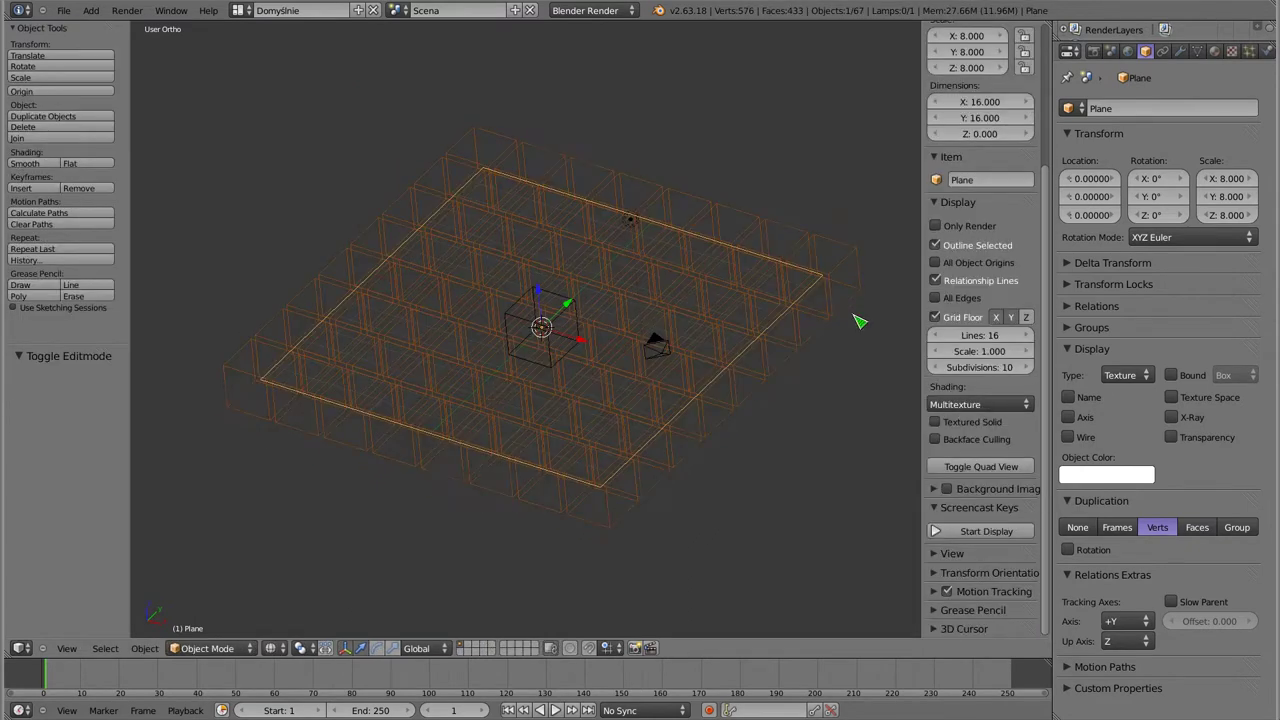
left_click(1181, 51)
Add a Wave modifier to the plane and inspect the deformation in solid shading.
left_click(1157, 109)
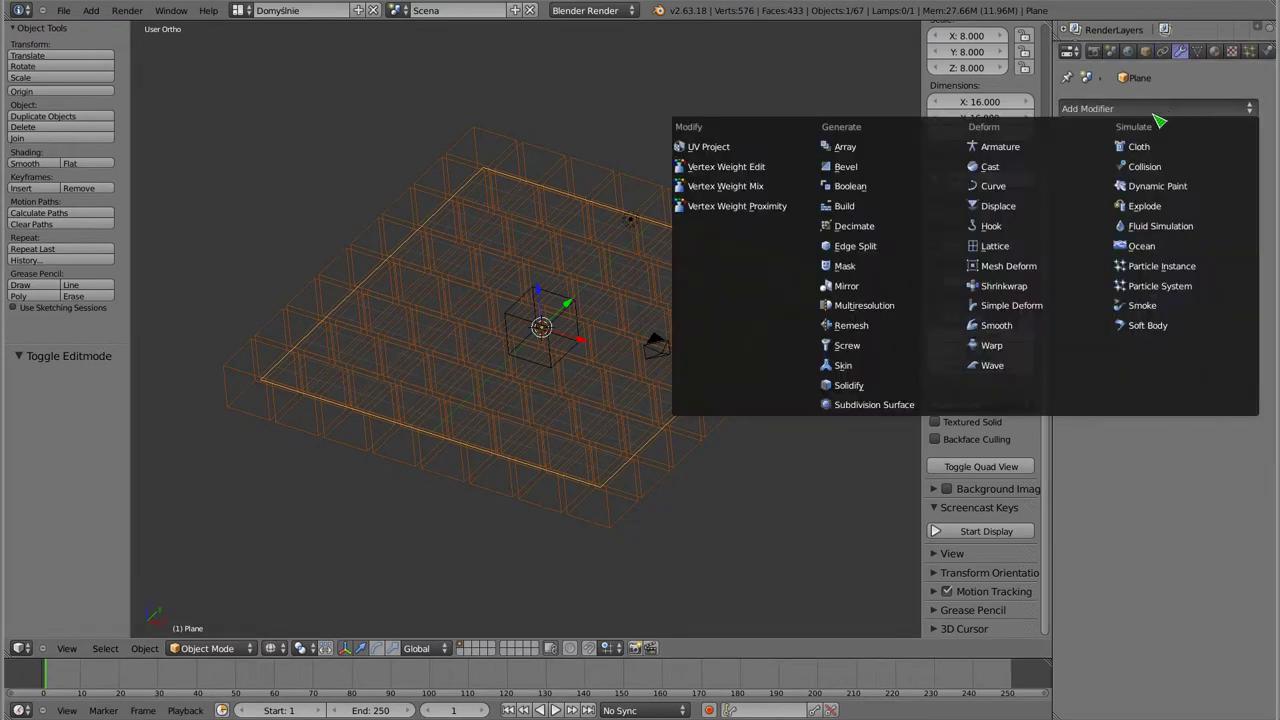
left_click(988, 366)
key("z")
mouse_move(537, 290)
middle_mouse_down()
mouse_move(547, 514)
mouse_move(520, 495)
middle_mouse_up()
mouse_move(552, 336)
middle_mouse_down()
mouse_move(545, 300)
mouse_move(543, 345)
middle_mouse_up()
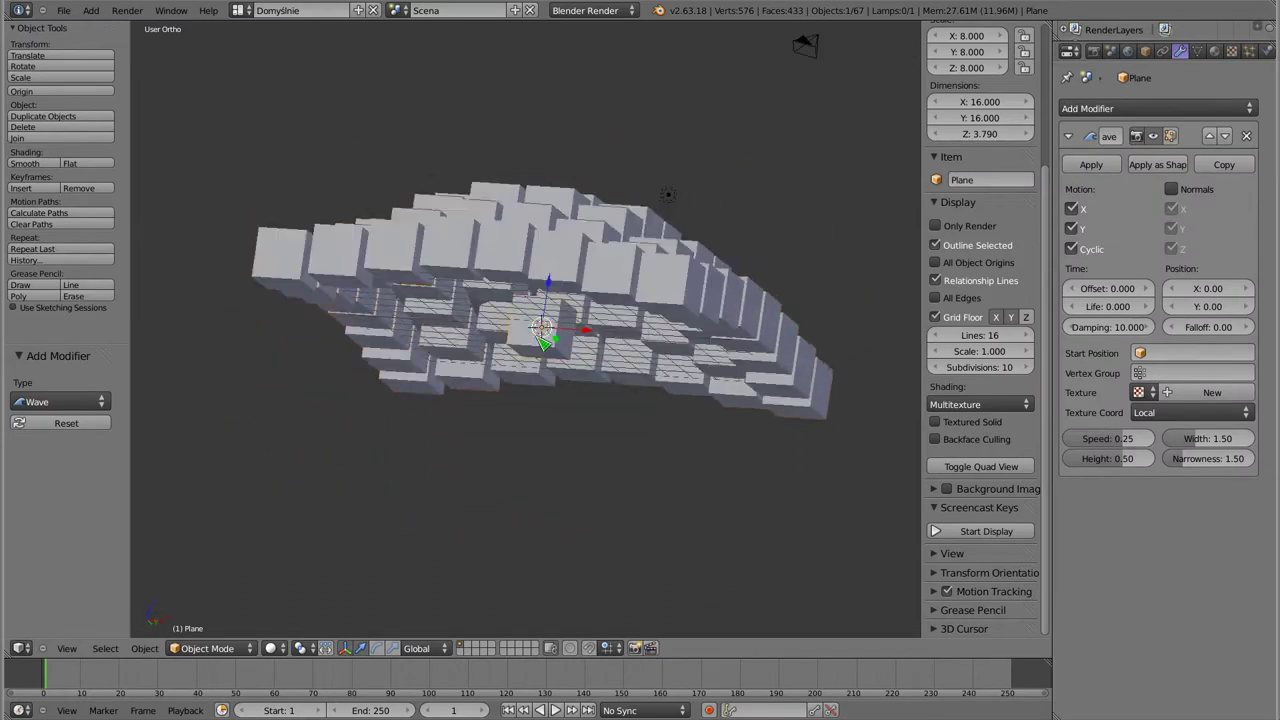
Scale the central source cube up slightly to 1.126.
right_click(541, 338)
key("s")
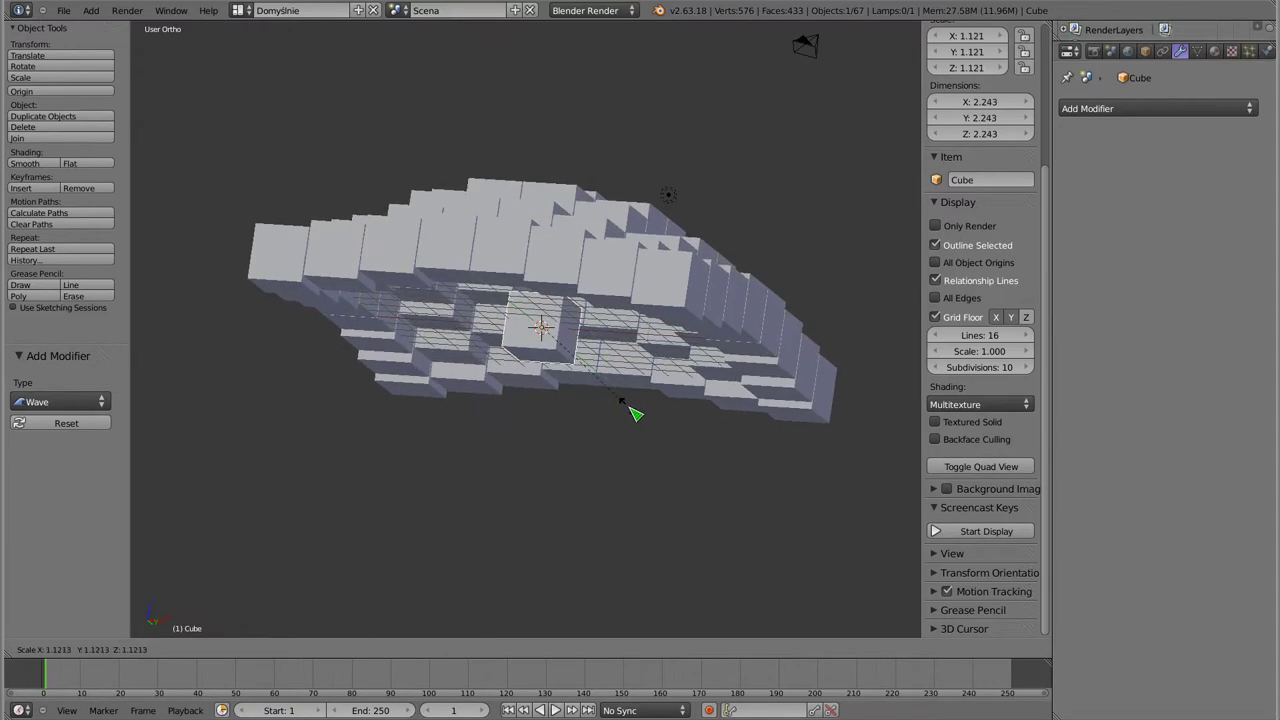
left_click(636, 413)
mouse_move(636, 413)
middle_mouse_down()
mouse_move(543, 471)
mouse_move(657, 286)
mouse_move(523, 247)
mouse_move(634, 129)
middle_mouse_up()
Add a 0.1-width Bevel modifier to the cube so every copy gets bevelled edges.
left_click(1160, 108)
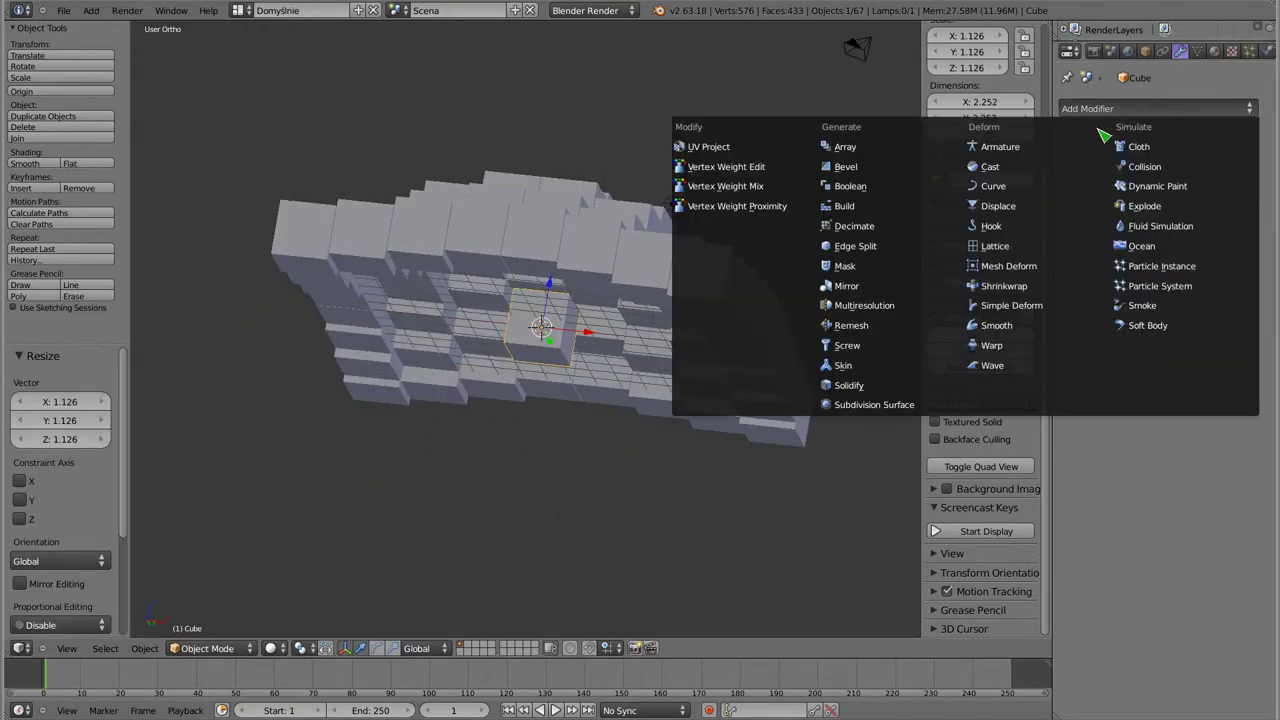
left_click(873, 167)
mouse_move(580, 222)
middle_mouse_down()
mouse_move(743, 229)
mouse_move(643, 271)
mouse_move(425, 440)
mouse_move(609, 361)
mouse_move(500, 335)
middle_mouse_up()
scroll(530, 400, "up", 4)
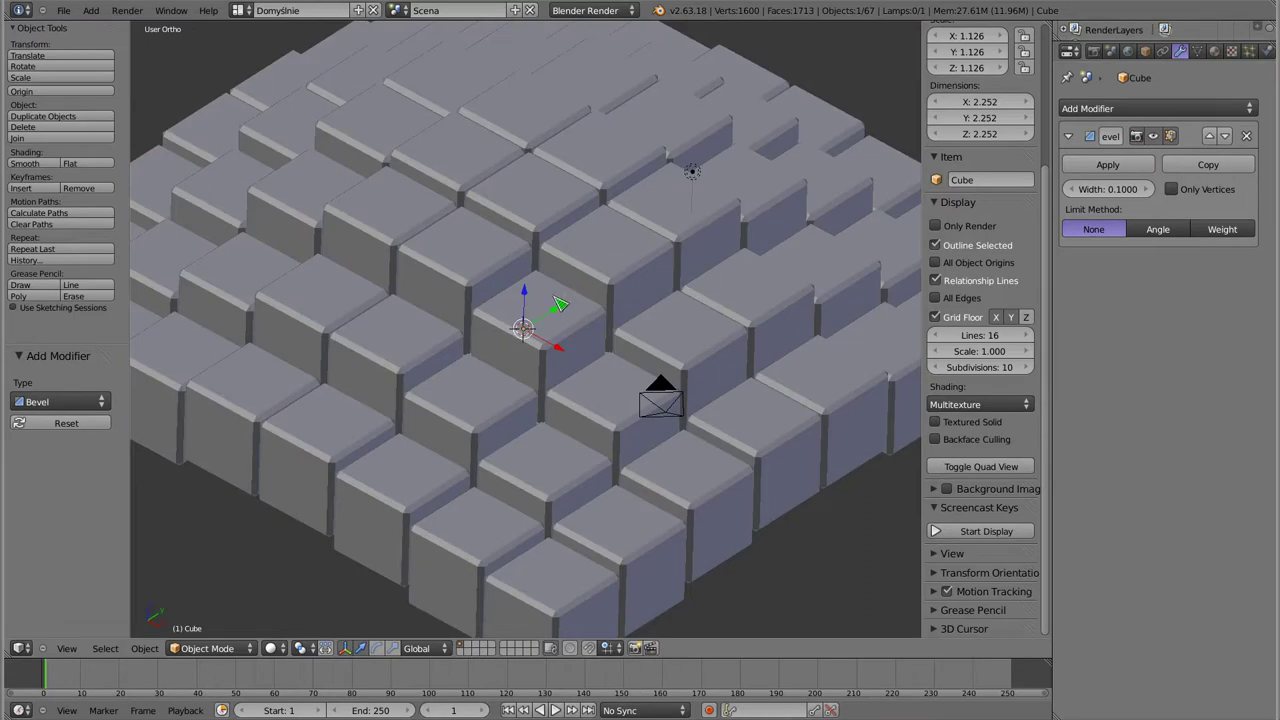
scroll(500, 335, "down", 2)
scroll(500, 335, "down", 1)
Select all of the plane's vertices and subdivide it to 225 vertices and 196 faces, then select the cube.
key("Tab")
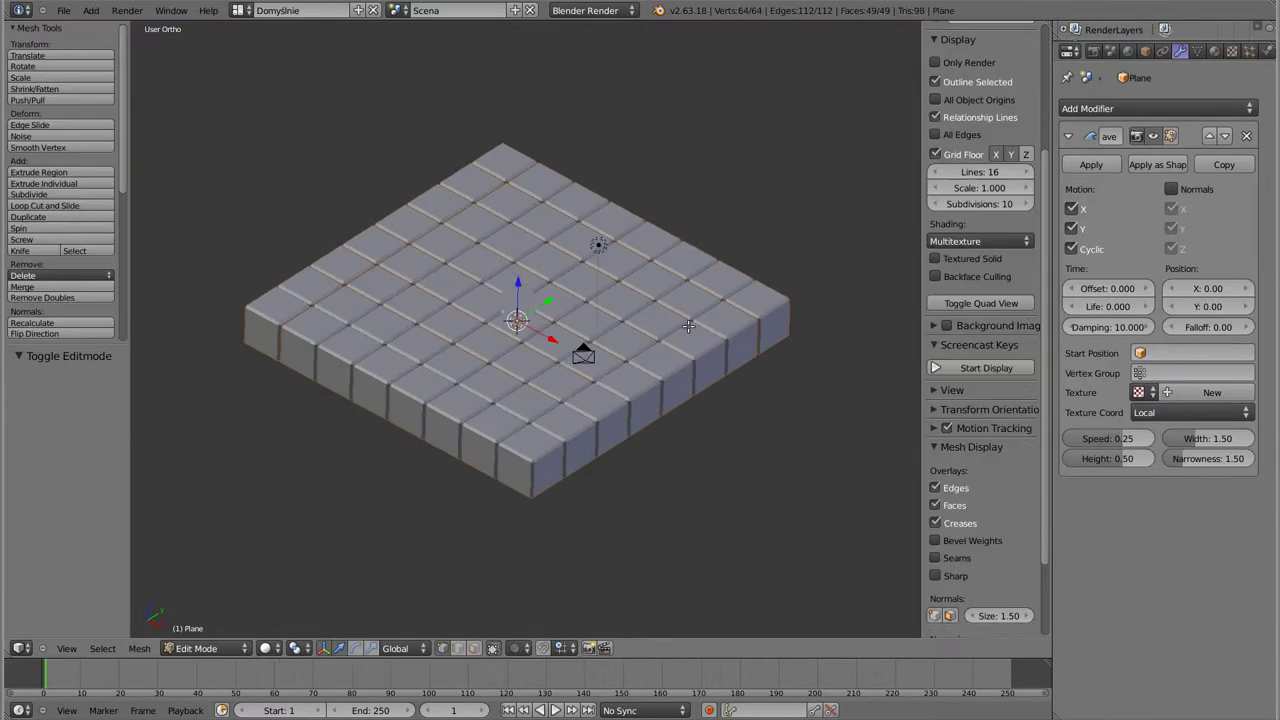
key("a")
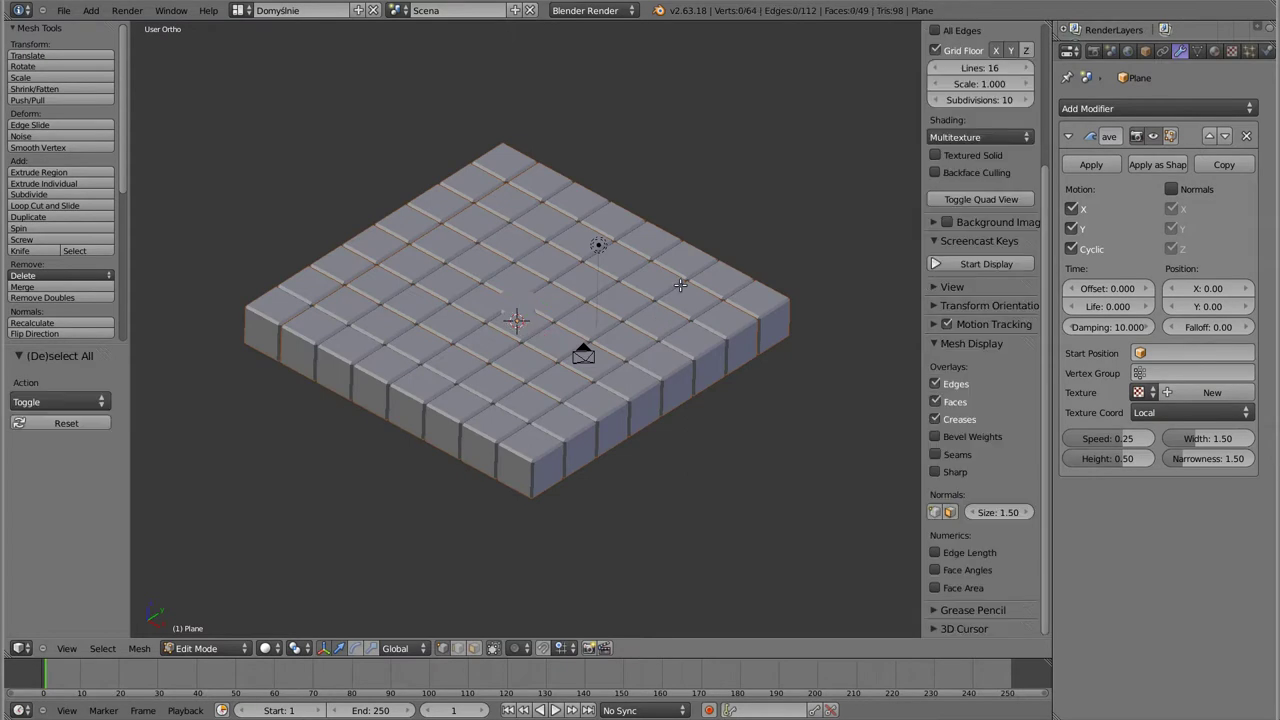
key("a")
key("z")
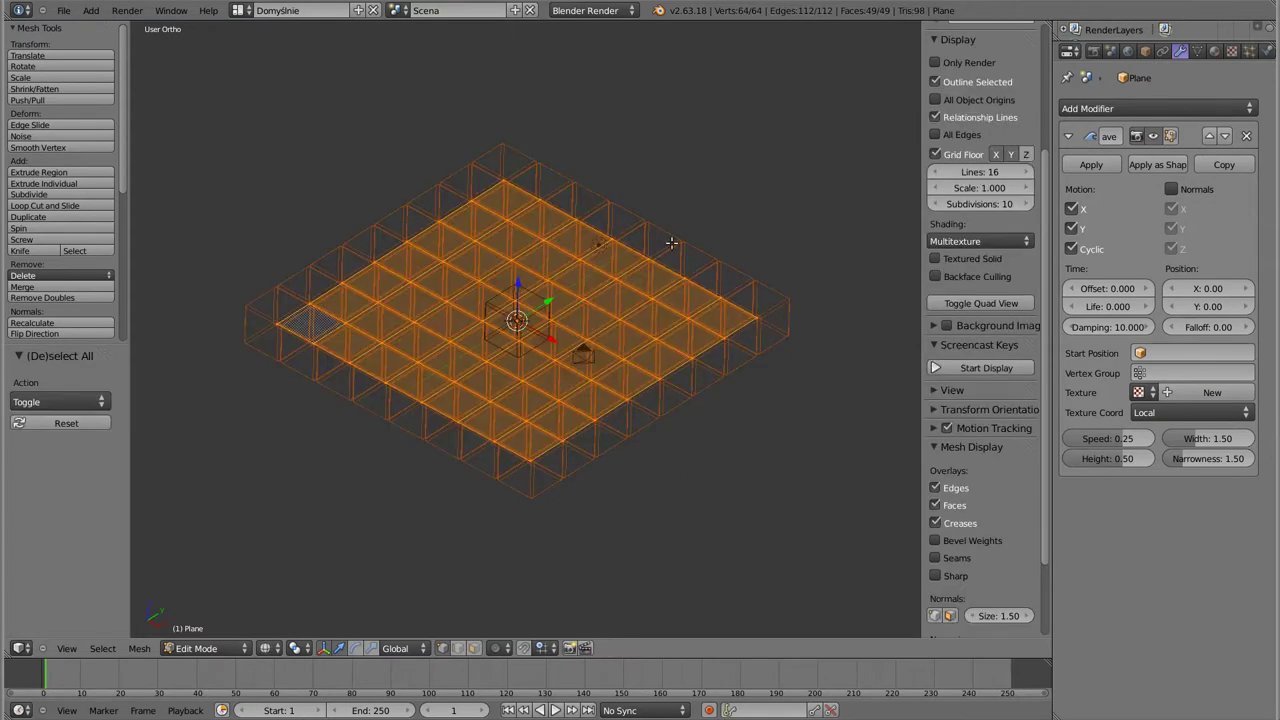
key("w")
left_click(670, 243)
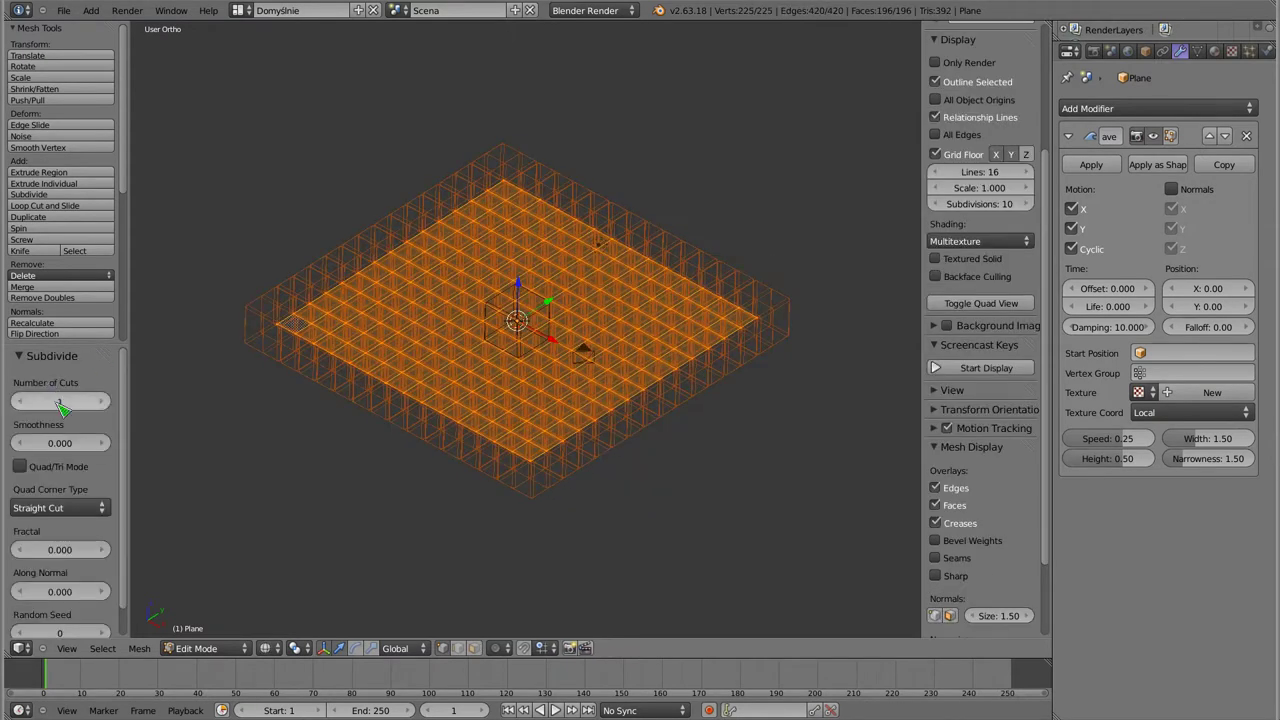
key("Tab")
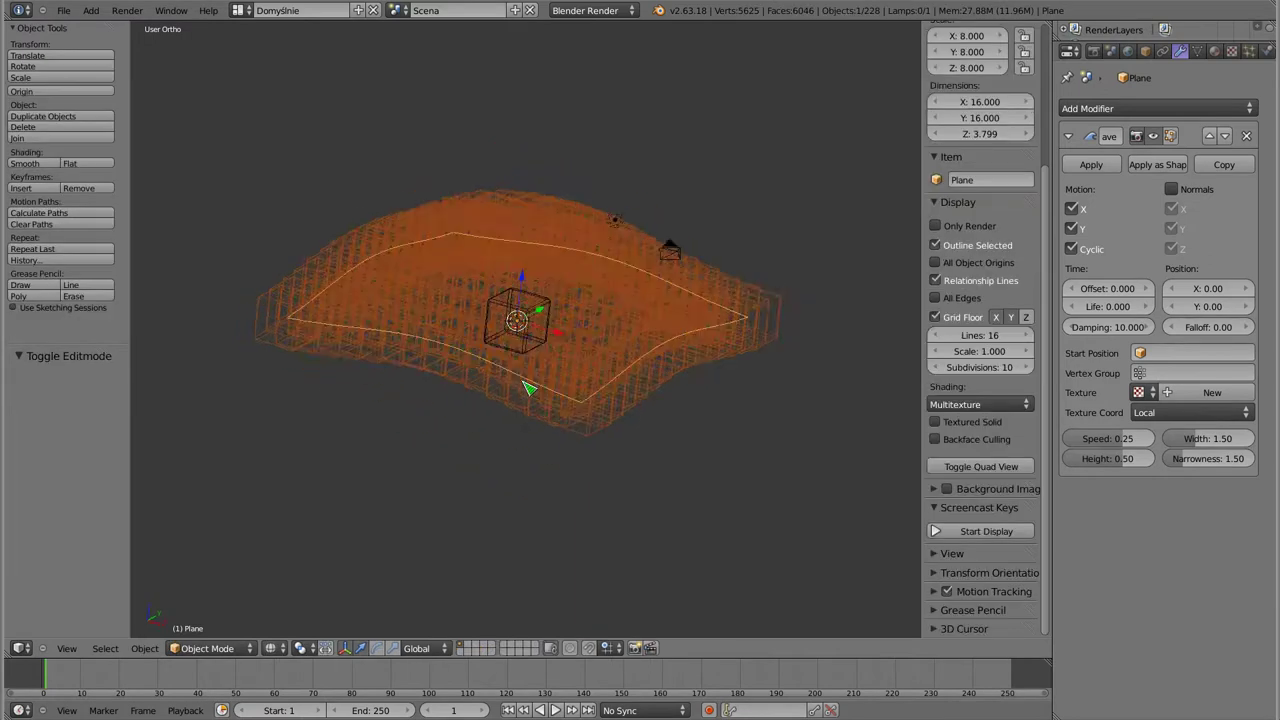
right_click(535, 350)
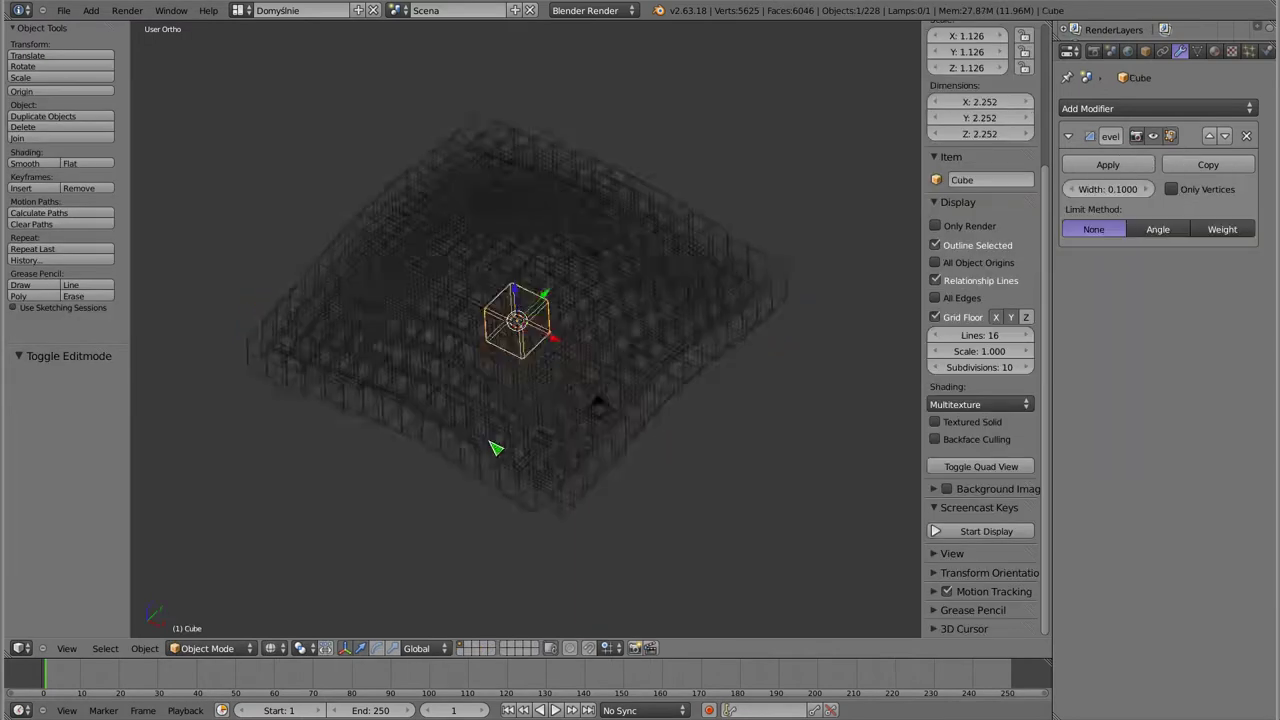
Shrink the source cube to 0.521 scale in solid view and play the wave animation.
key("z")
key("s")
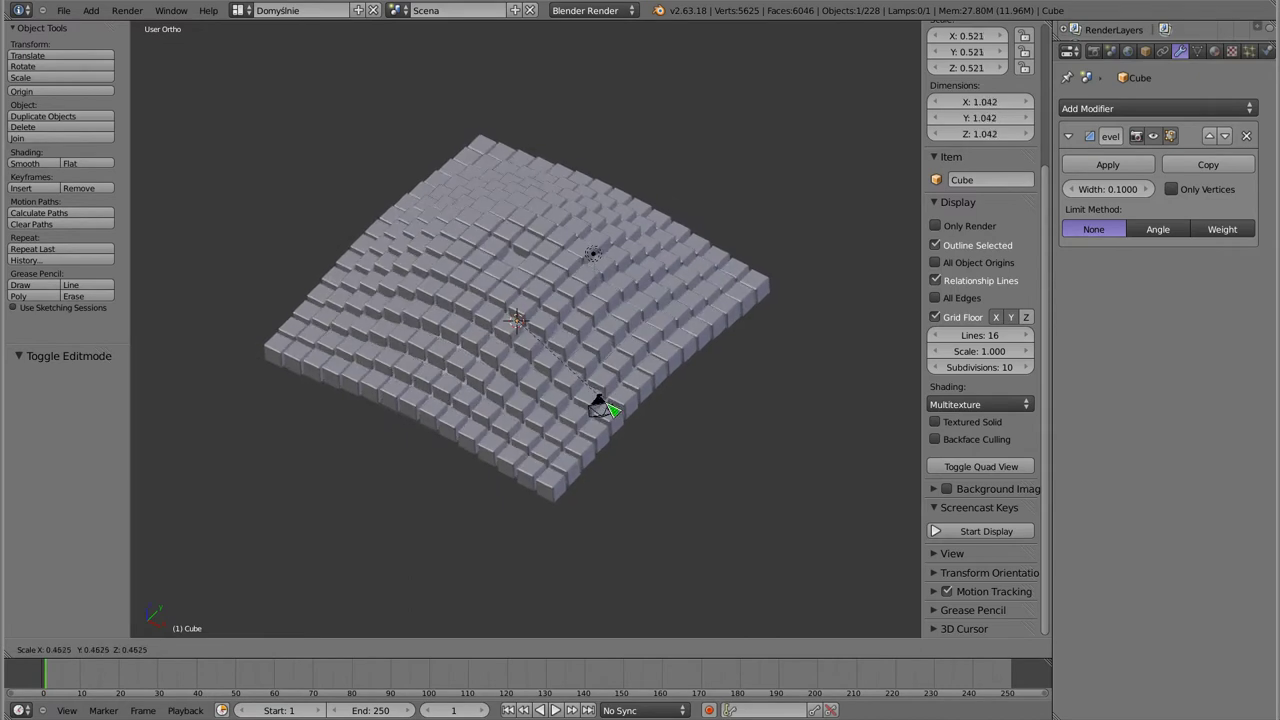
left_click(600, 403)
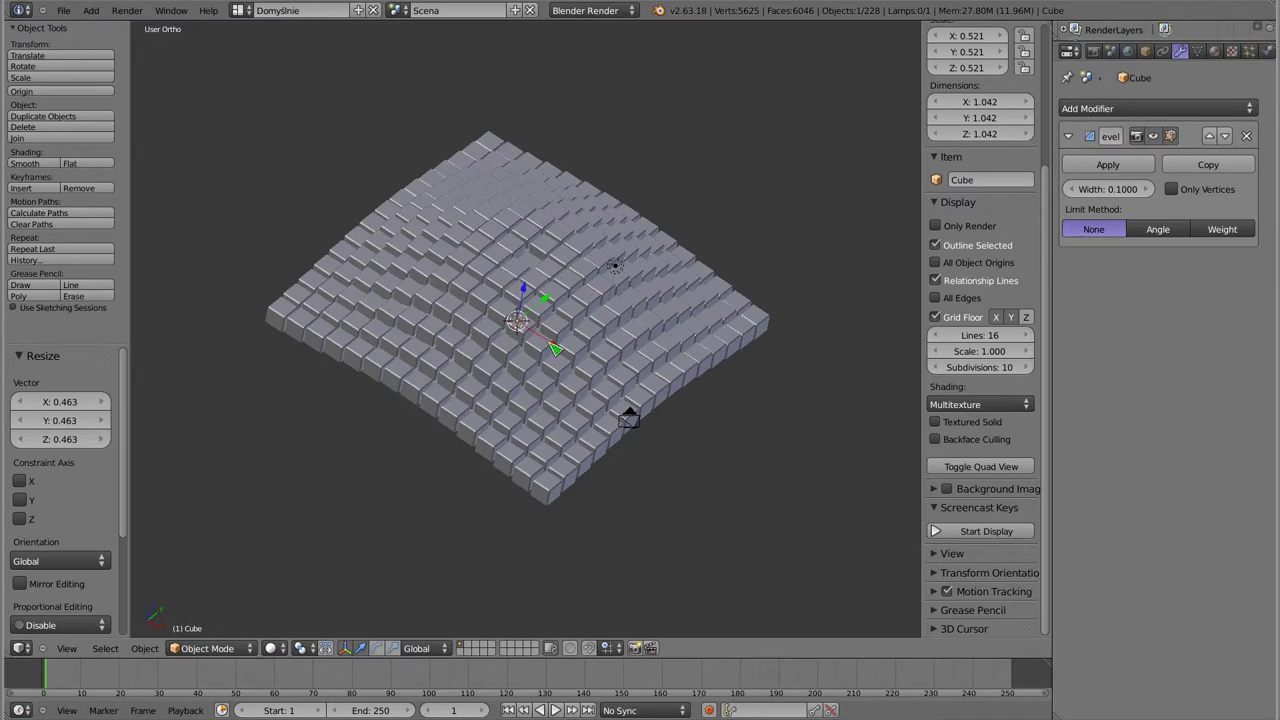
key("alt+a")
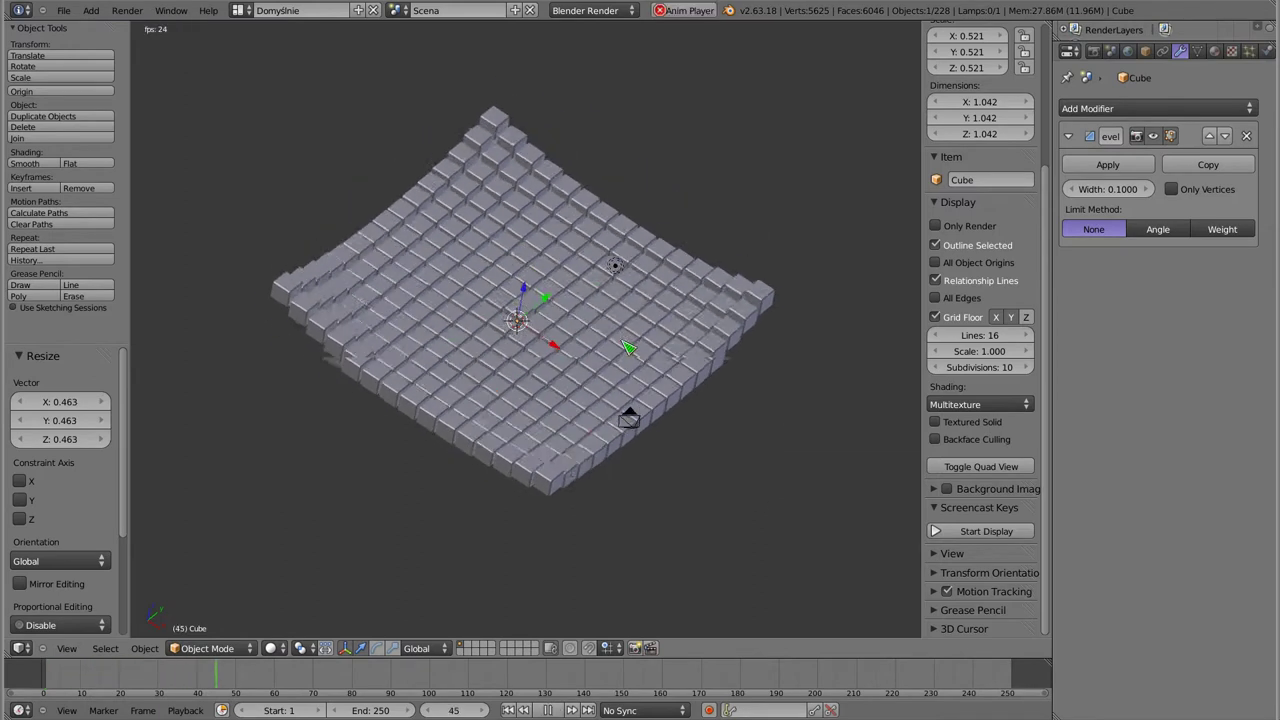
Stop playback at frame 1 and orbit around the cube grid to view it from the side.
key("Escape")
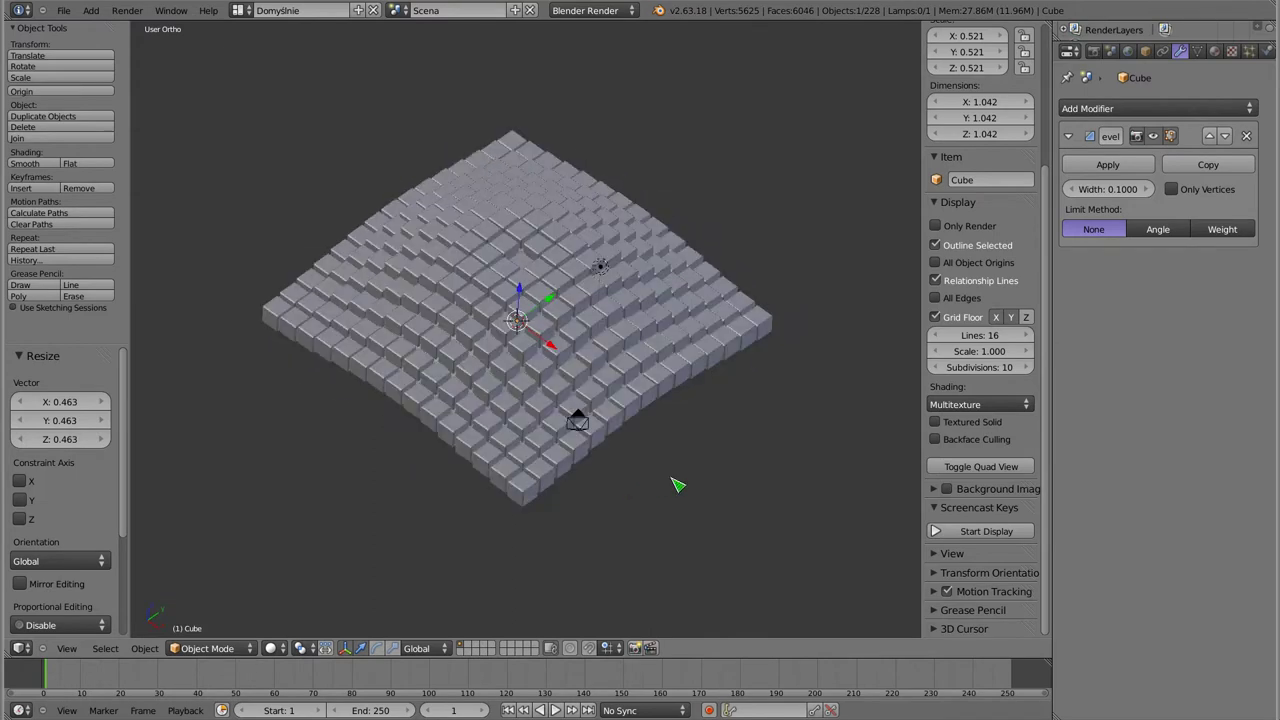
scroll(640, 450, "up", 1)
scroll(560, 370, "up", 1)
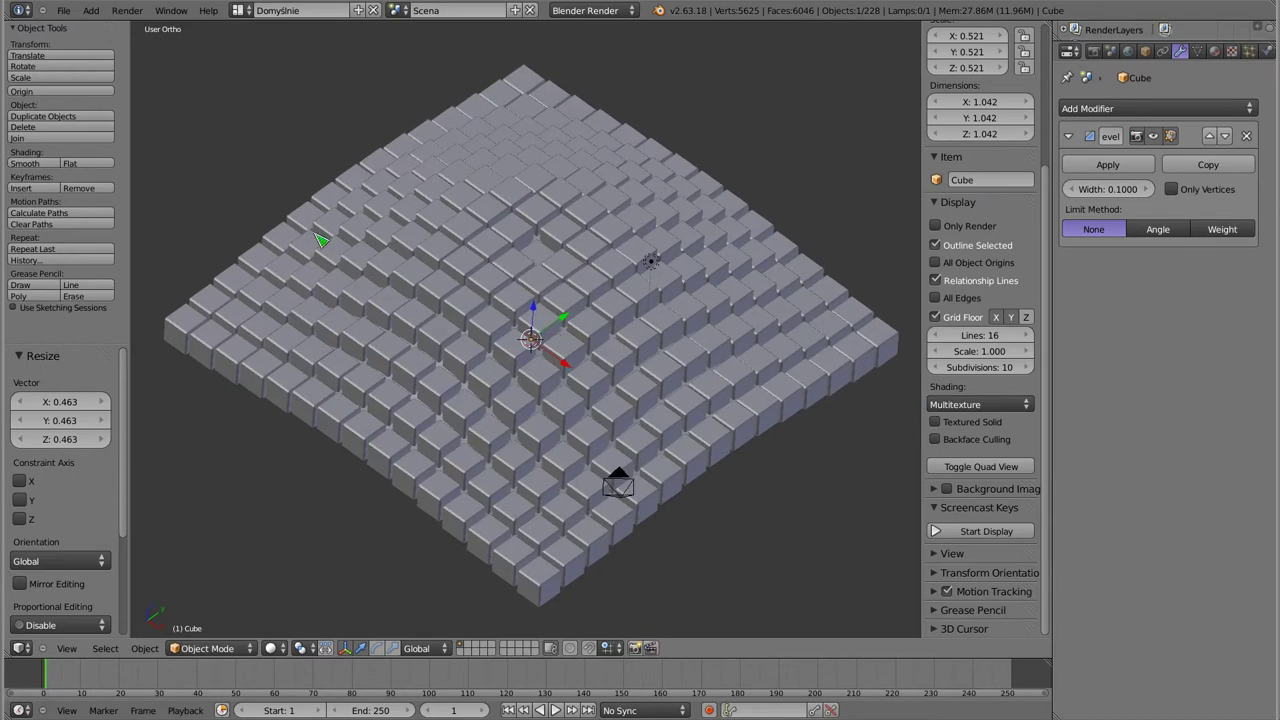
mouse_move(533, 467)
middle_mouse_down()
mouse_move(663, 391)
mouse_move(614, 165)
mouse_move(523, 380)
mouse_move(510, 524)
mouse_move(551, 406)
mouse_move(477, 337)
mouse_move(334, 289)
mouse_move(366, 409)
mouse_move(417, 474)
mouse_move(391, 423)
mouse_move(430, 437)
middle_mouse_up()
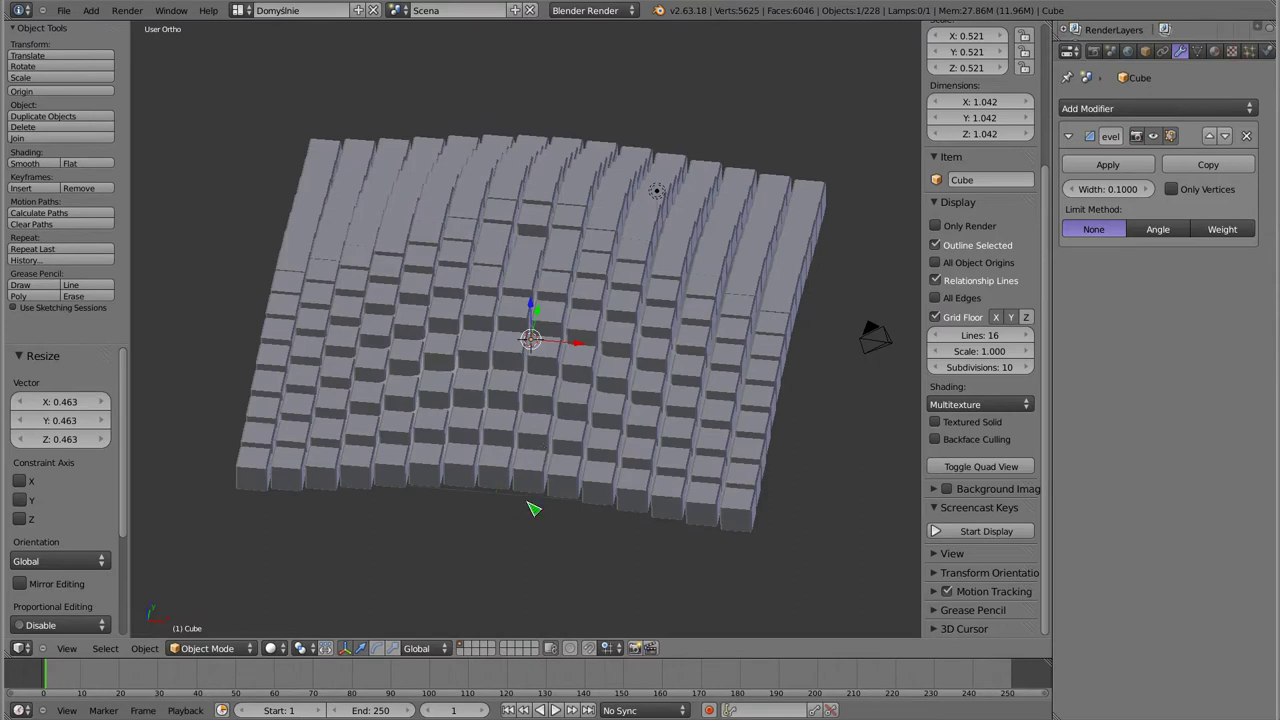
mouse_move(533, 509)
middle_mouse_down()
mouse_move(514, 423)
mouse_move(574, 429)
mouse_move(577, 512)
mouse_move(543, 520)
mouse_move(540, 504)
middle_mouse_up()
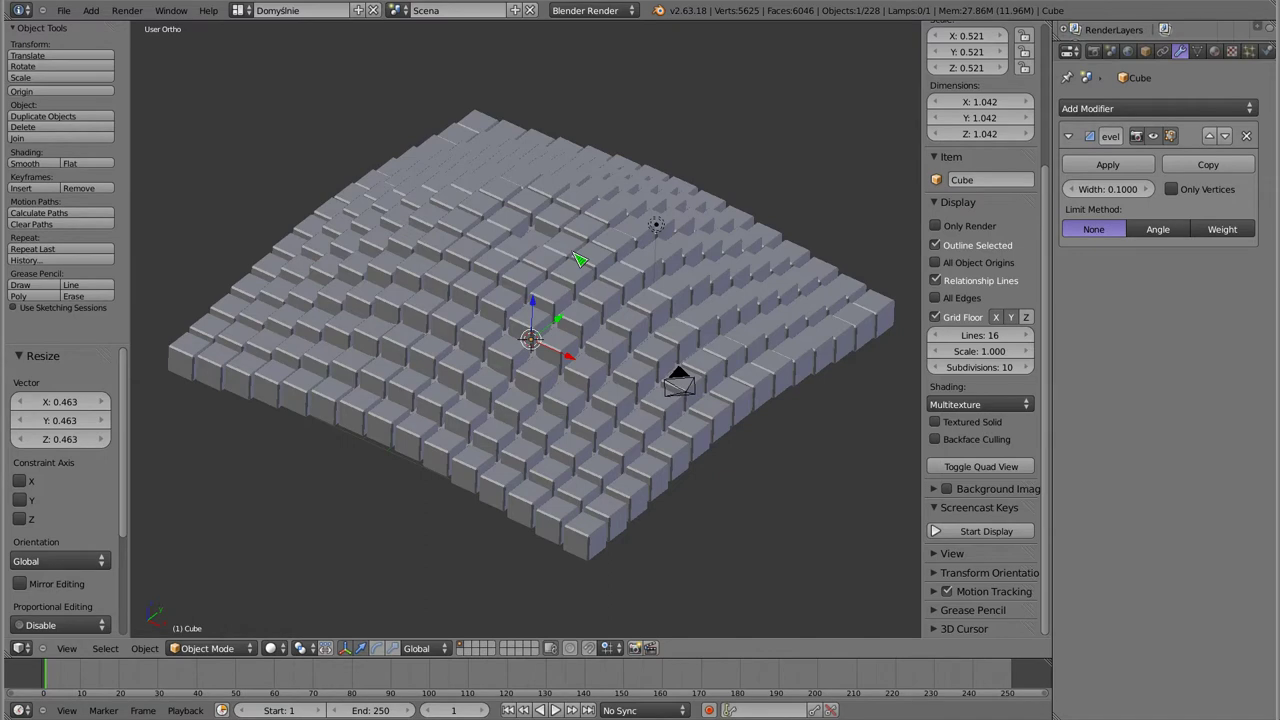
Select the wave plane and display its Object properties.
right_click(527, 400)
left_click(1145, 52)
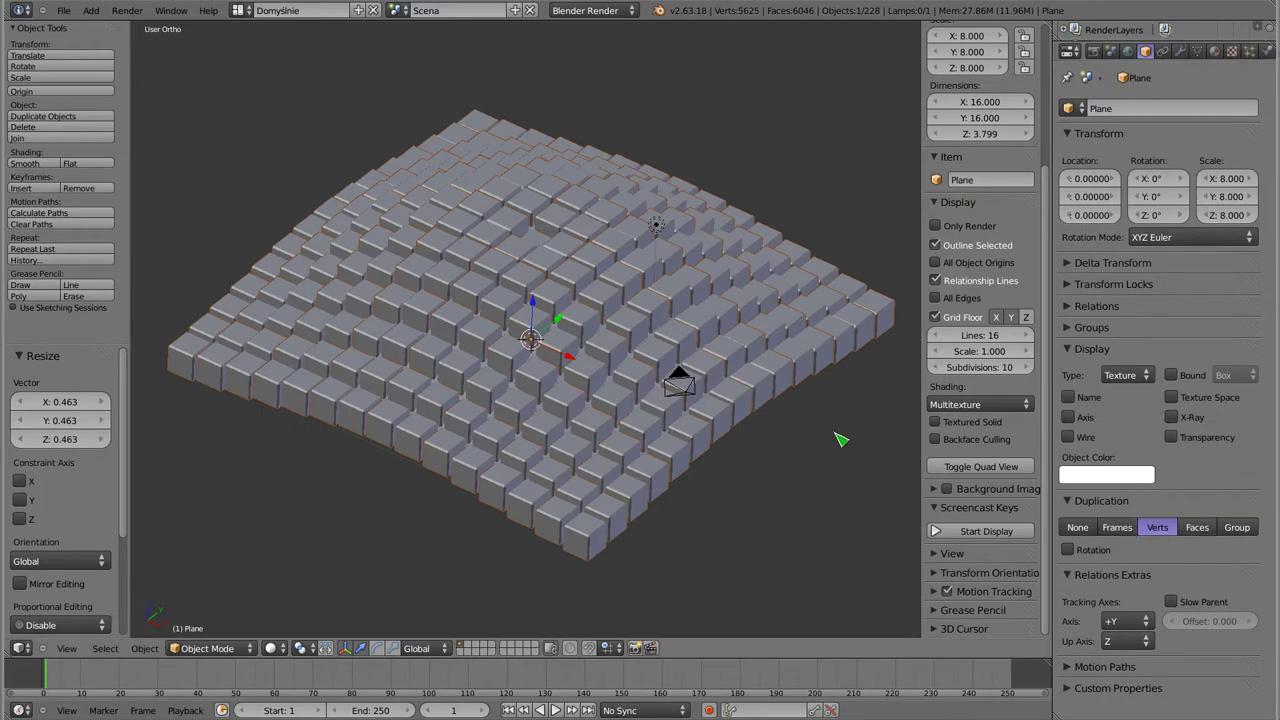
middle_click_drag(540, 455, 522, 460)
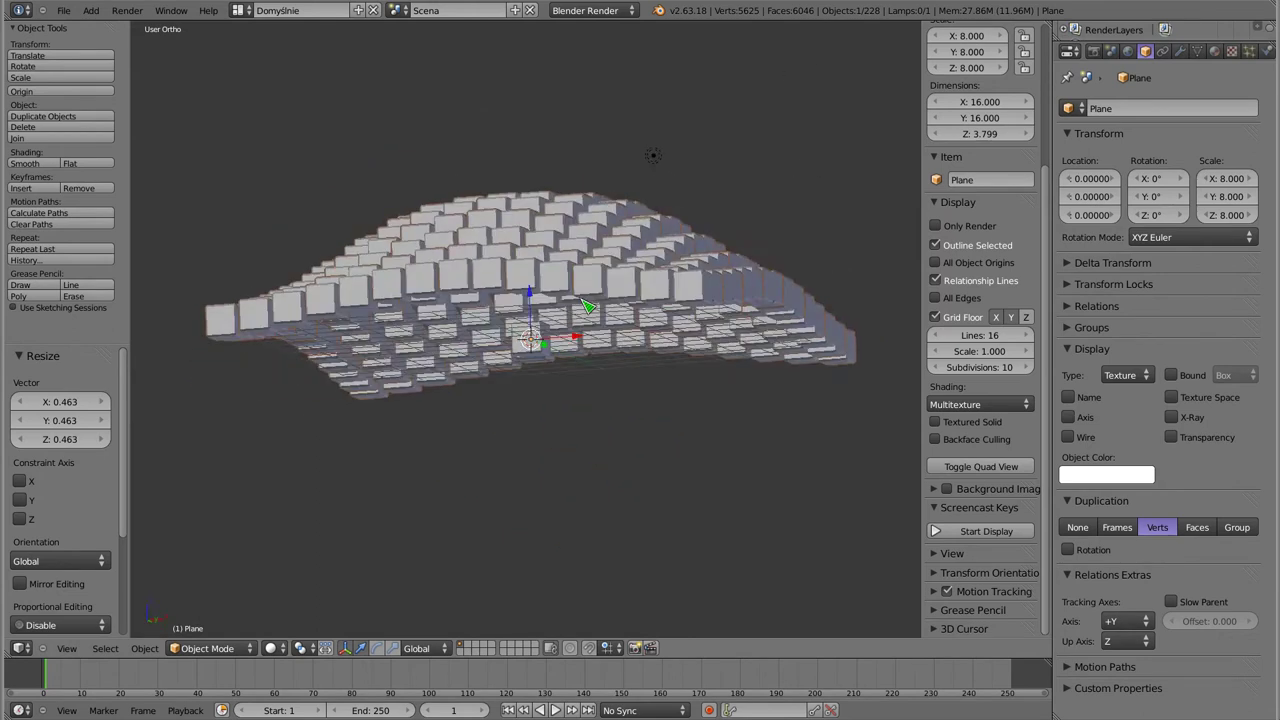